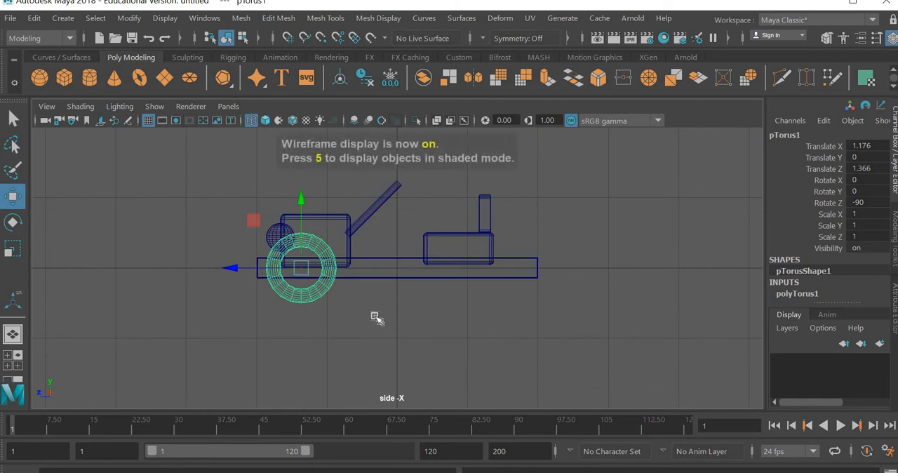
Create a polygon cylinder and set its radius to 0.1
{"action": "mouse_move", "coordinate": [350, 307]}
{"action": "middle_mouse_down", "text": "alt"}
{"action": "mouse_move", "coordinate": [478, 343]}
{"action": "mouse_move", "coordinate": [388, 320]}
{"action": "middle_mouse_up", "text": "alt"}
{"action": "scroll", "coordinate": [389, 321], "scroll_direction": "up", "scroll_amount": 2}
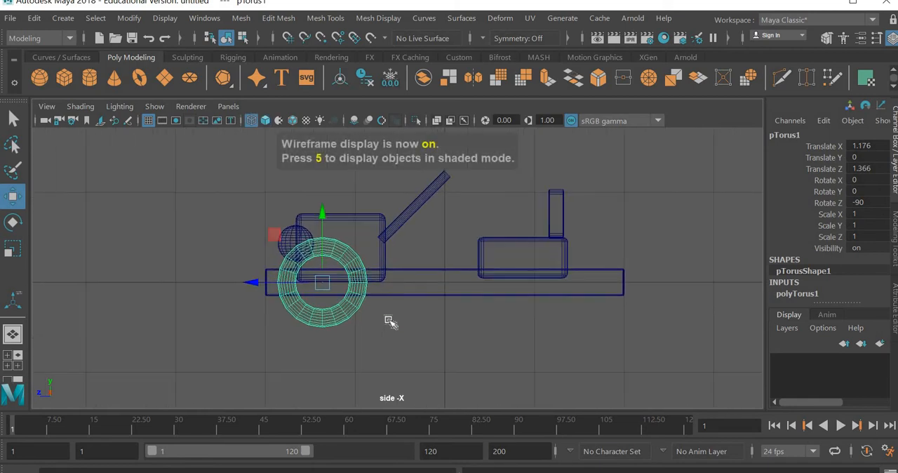
{"action": "scroll", "coordinate": [389, 320], "scroll_direction": "up", "scroll_amount": 1}
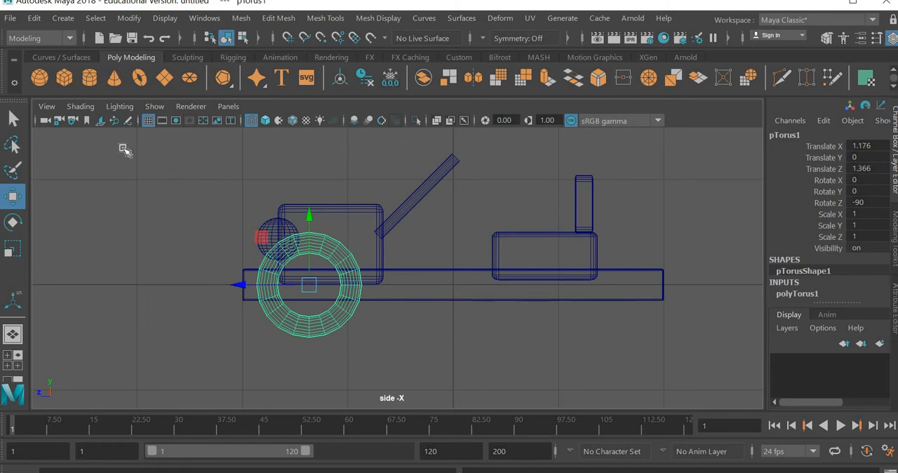
{"action": "left_click", "coordinate": [89, 78]}
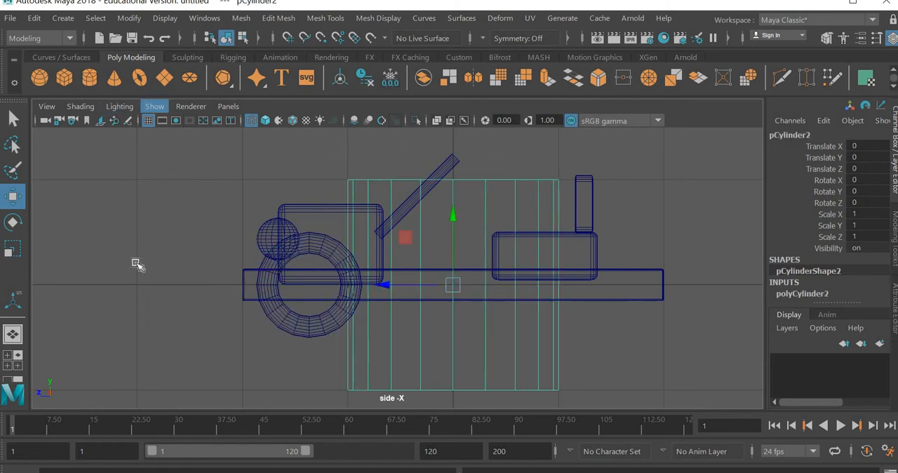
{"action": "left_click", "coordinate": [802, 293]}
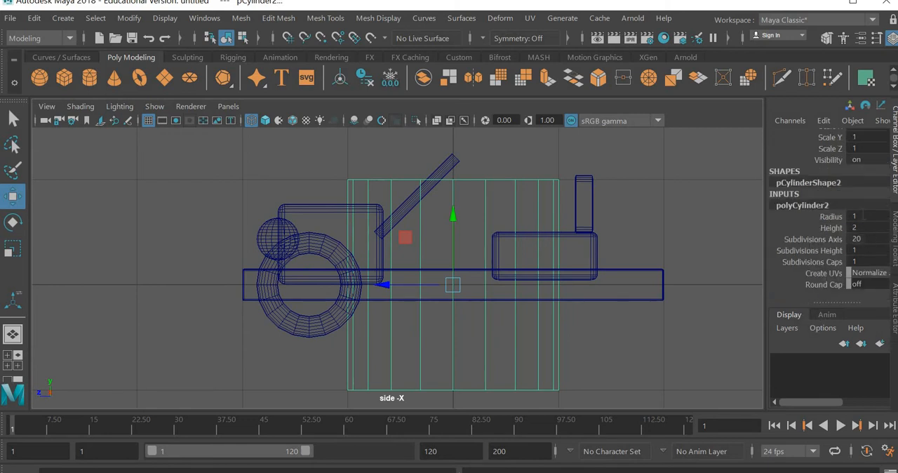
{"action": "double_click", "coordinate": [864, 217]}
{"action": "type", "text": ".1"}
{"action": "key", "text": "Return"}
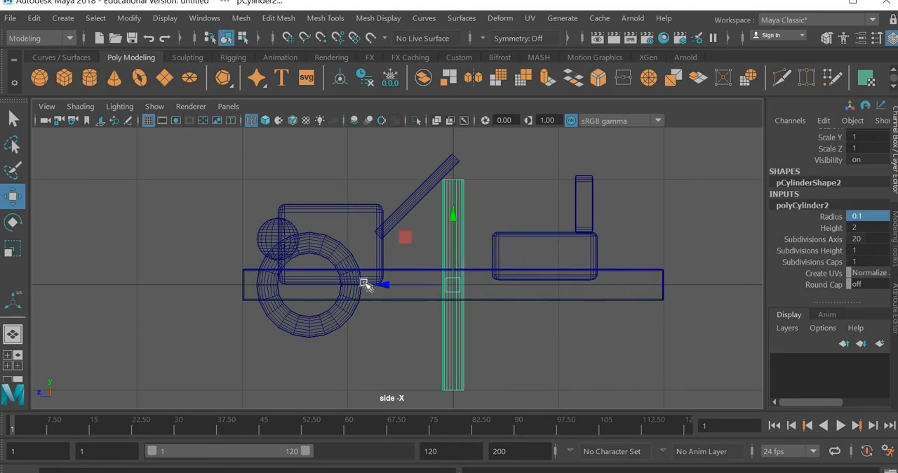
Move the cylinder along Z to the middle of the wheel ring and set its radius to 0.05
{"action": "left_click_drag", "start_coordinate": [371, 283], "coordinate": [243, 281]}
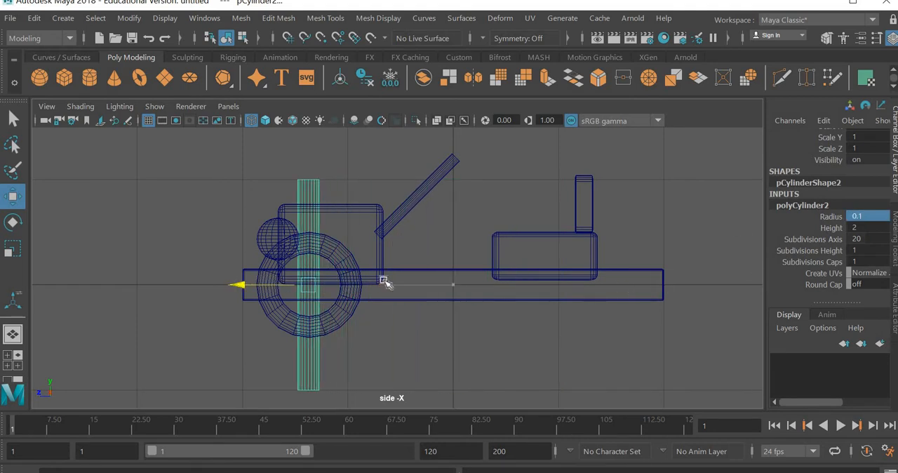
{"action": "double_click", "coordinate": [879, 216]}
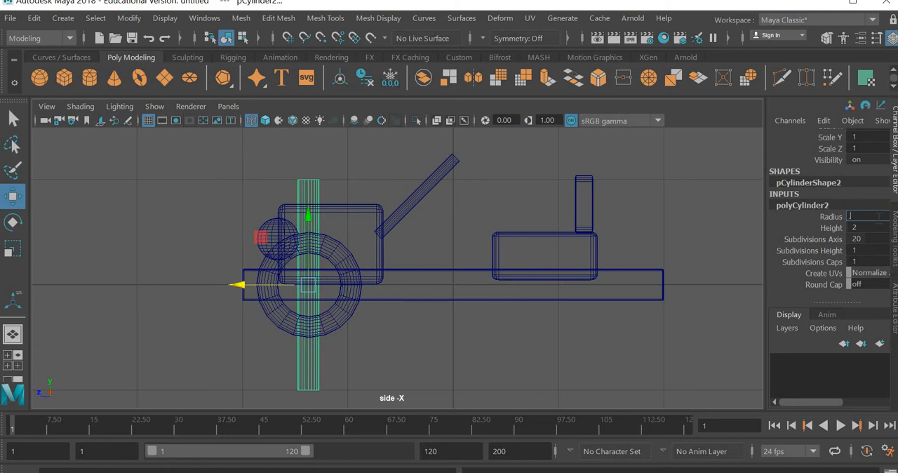
{"action": "type", "text": ".05"}
{"action": "key", "text": "Return"}
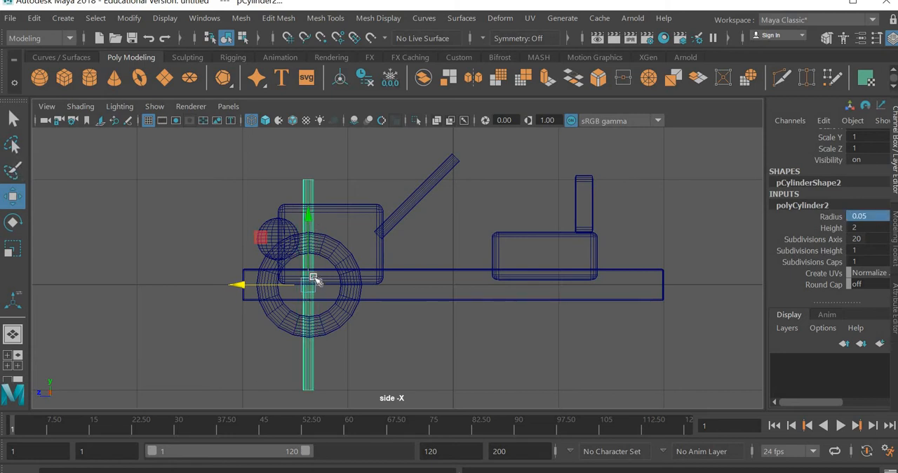
Set the cylinder's height to 0.5, and increase it to 0.7 so both ends reach into the wheel ring
{"action": "scroll", "coordinate": [130, 263], "scroll_direction": "up", "scroll_amount": 1}
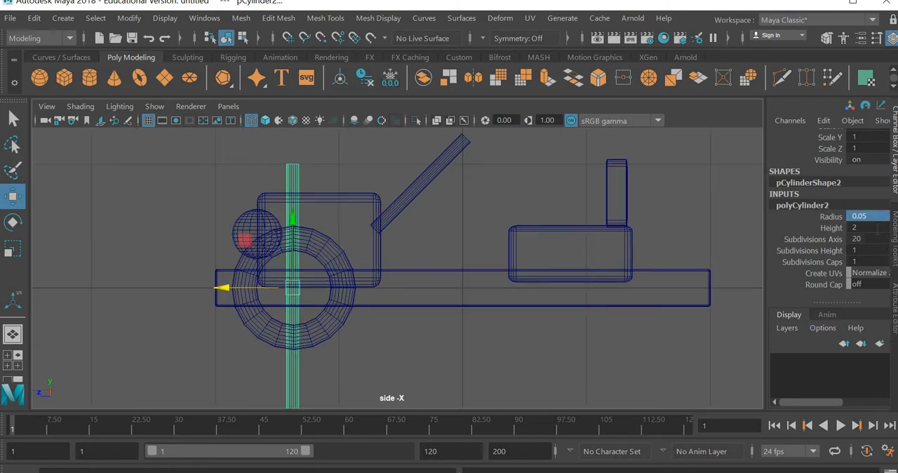
{"action": "double_click", "coordinate": [876, 228]}
{"action": "type", "text": "0.5"}
{"action": "key", "text": "Return"}
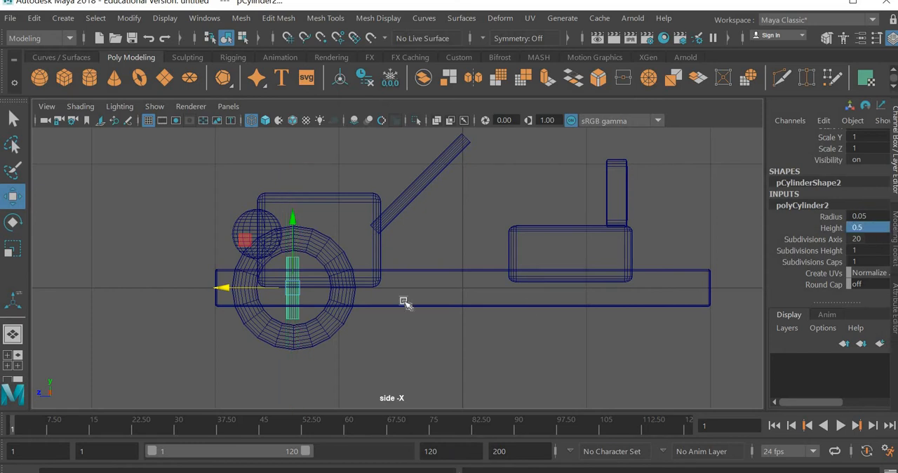
{"action": "scroll", "coordinate": [294, 334], "scroll_direction": "up", "scroll_amount": 2}
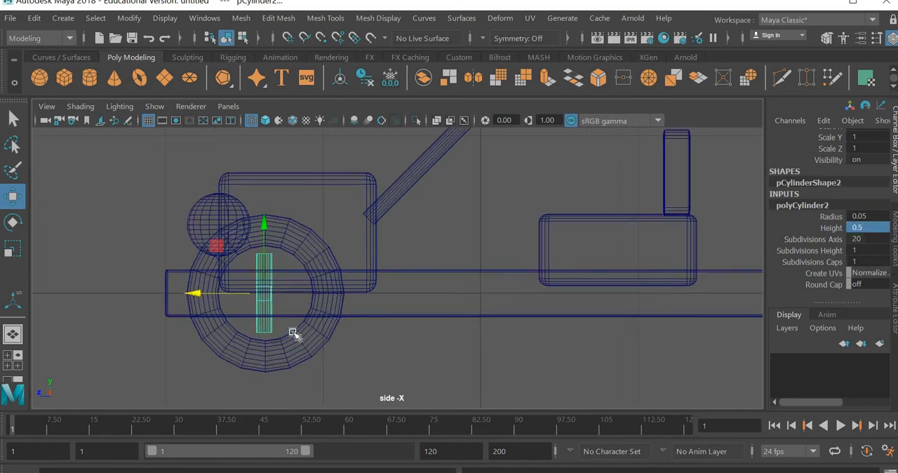
{"action": "double_click", "coordinate": [868, 227]}
{"action": "type", "text": "0.7"}
{"action": "key", "text": "Return"}
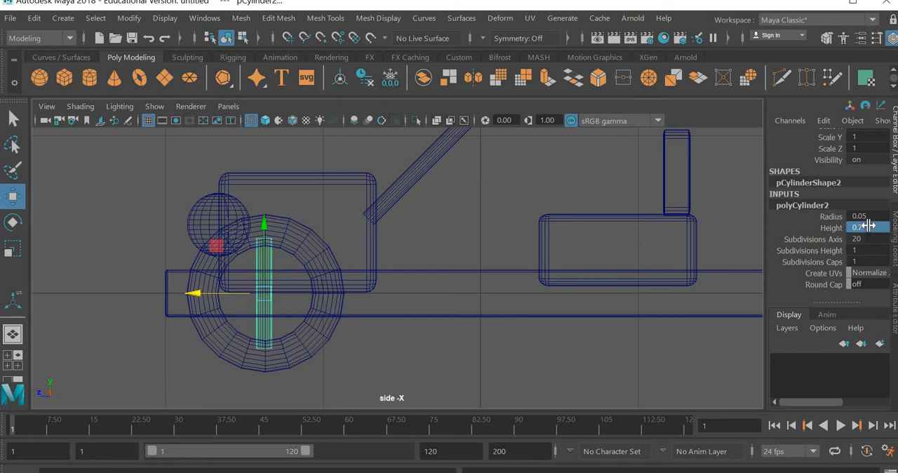
Nudge the cylinder along Z to Translate Z 1.368, centring it in the wheel ring
{"action": "middle_click_drag", "start_coordinate": [287, 341], "coordinate": [403, 335], "text": "shift"}
{"action": "key", "text": "ctrl+z"}
{"action": "scroll", "coordinate": [427, 324], "scroll_direction": "up", "scroll_amount": 4}
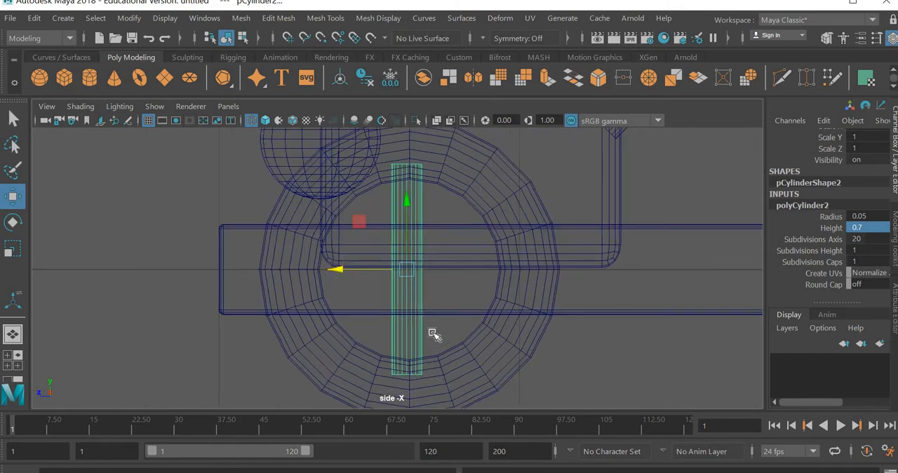
{"action": "scroll", "coordinate": [429, 319], "scroll_direction": "up", "scroll_amount": 2}
{"action": "scroll", "coordinate": [425, 309], "scroll_direction": "up", "scroll_amount": 3}
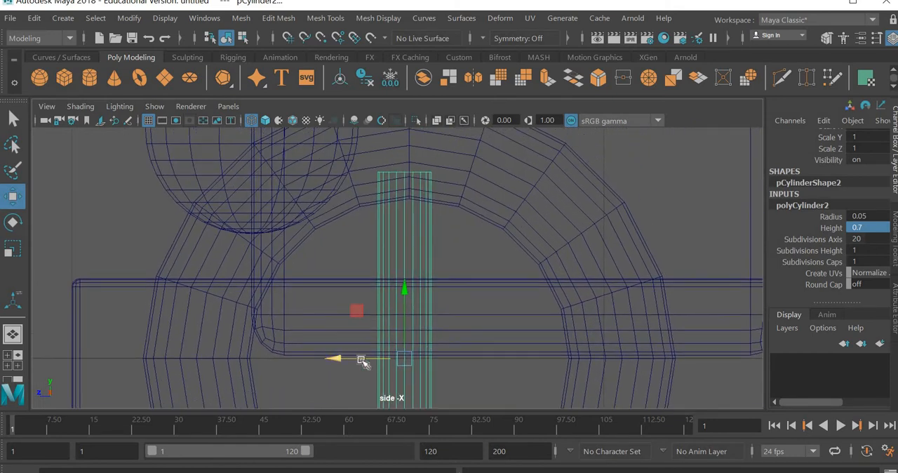
{"action": "left_click_drag", "start_coordinate": [363, 361], "coordinate": [367, 362]}
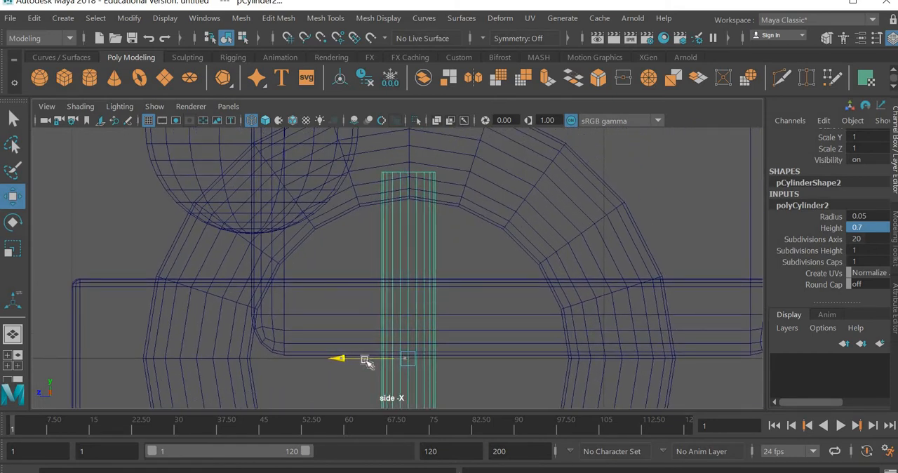
{"action": "scroll", "coordinate": [425, 263], "scroll_direction": "down", "scroll_amount": 5}
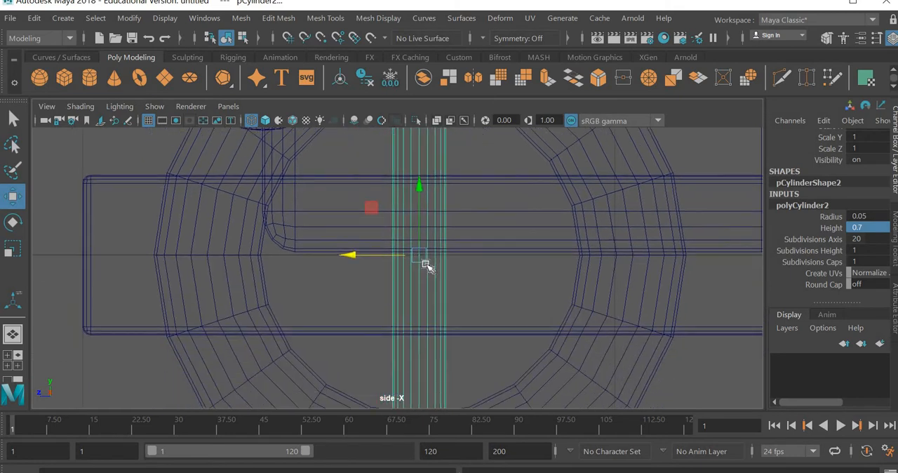
{"action": "scroll", "coordinate": [425, 263], "scroll_direction": "up", "scroll_amount": 4}
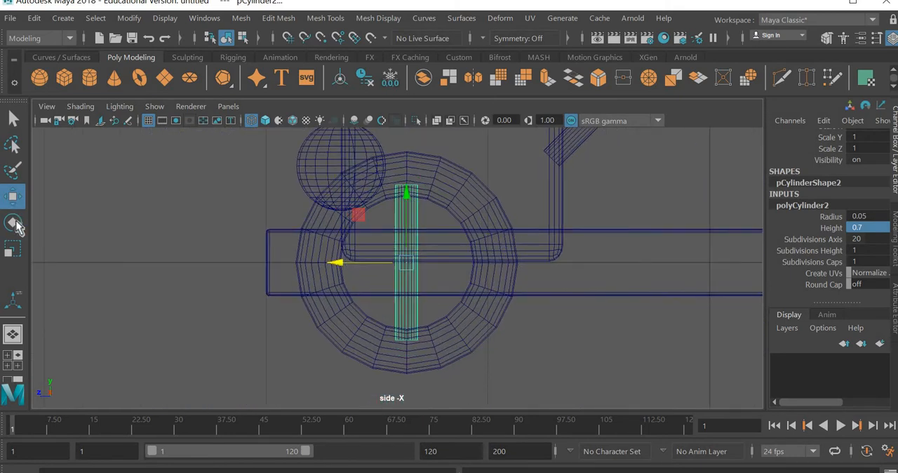
Duplicate the vertical spoke and rotate the copy 90 degrees about X to form a horizontal spoke
{"action": "key", "text": "e"}
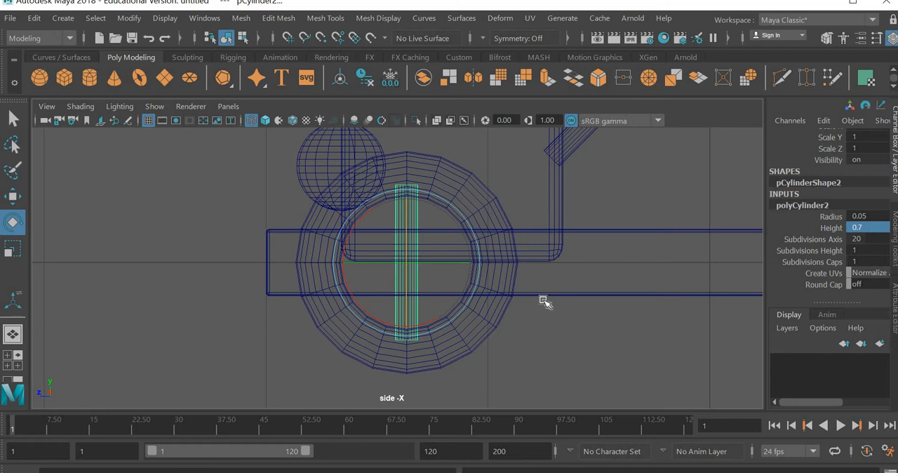
{"action": "key", "text": "ctrl+d"}
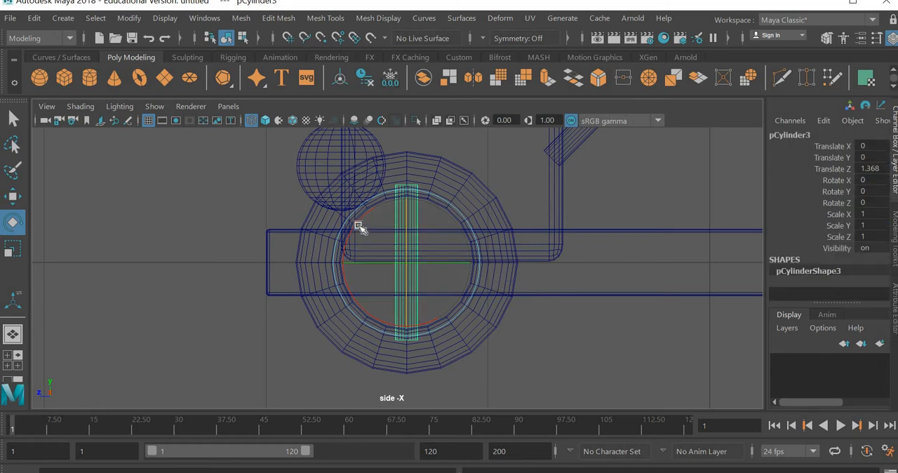
{"action": "mouse_move", "coordinate": [358, 226]}
{"action": "left_mouse_down"}
{"action": "mouse_move", "coordinate": [377, 206]}
{"action": "mouse_move", "coordinate": [463, 192]}
{"action": "mouse_move", "coordinate": [523, 204]}
{"action": "mouse_move", "coordinate": [521, 276]}
{"action": "mouse_move", "coordinate": [505, 285]}
{"action": "mouse_move", "coordinate": [547, 343]}
{"action": "left_mouse_up"}
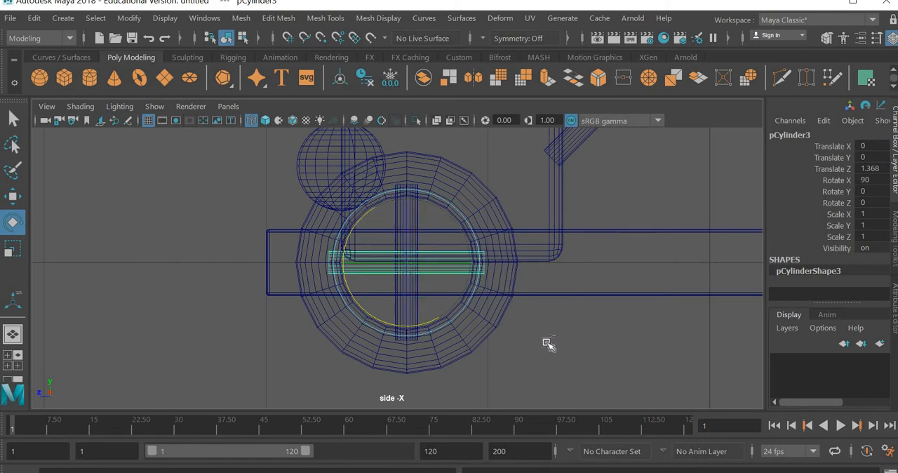
Duplicate the horizontal spoke and rotate the copy to Rotate X 135 as a diagonal spoke
{"action": "key", "text": "ctrl+d"}
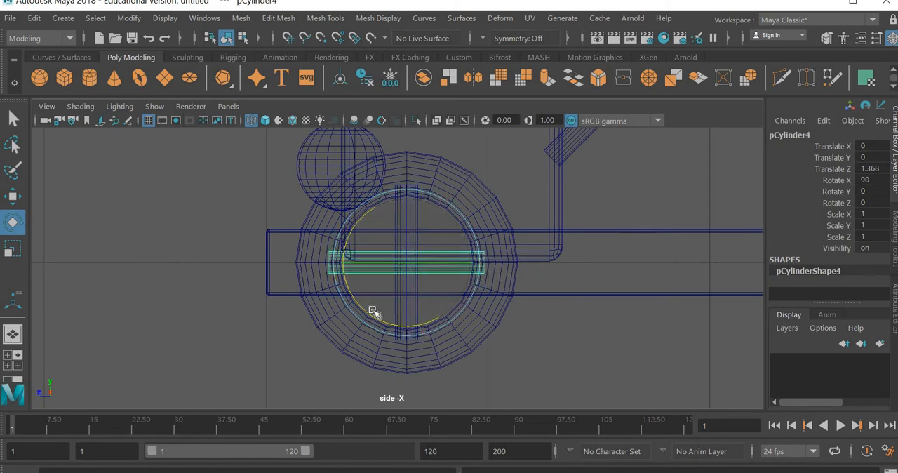
{"action": "left_click_drag", "start_coordinate": [373, 311], "coordinate": [404, 348]}
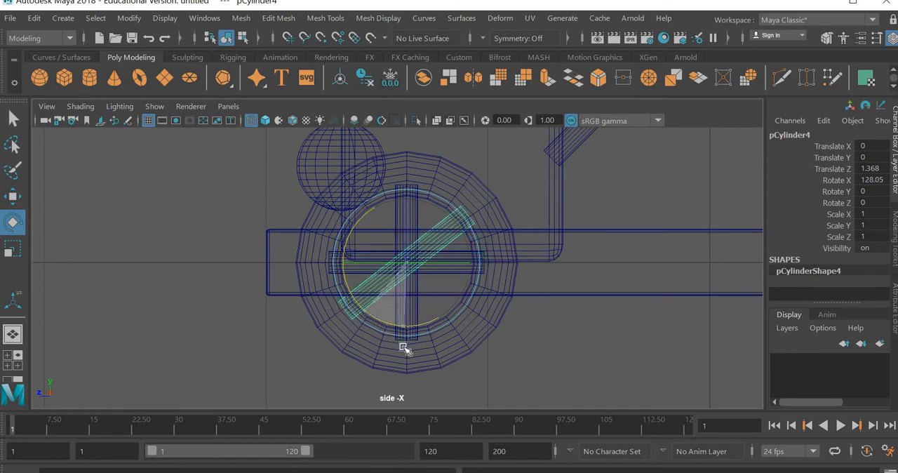
{"action": "key", "text": "ctrl+z"}
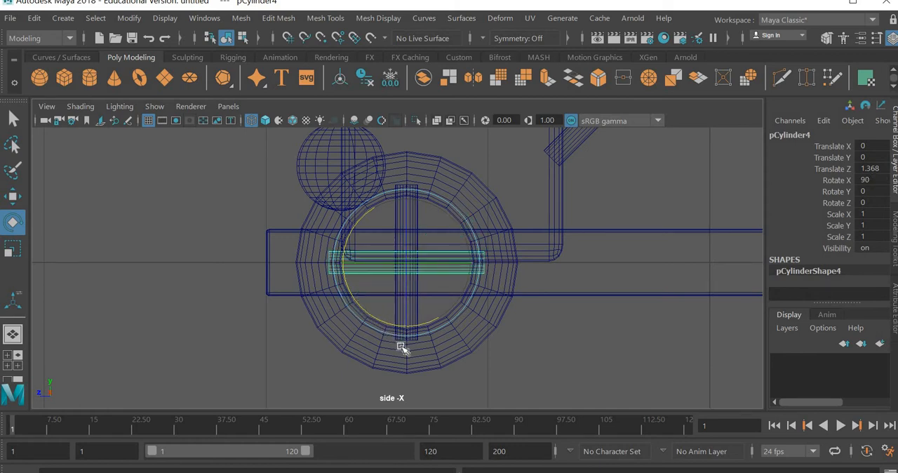
{"action": "left_click_drag", "start_coordinate": [353, 309], "coordinate": [366, 343]}
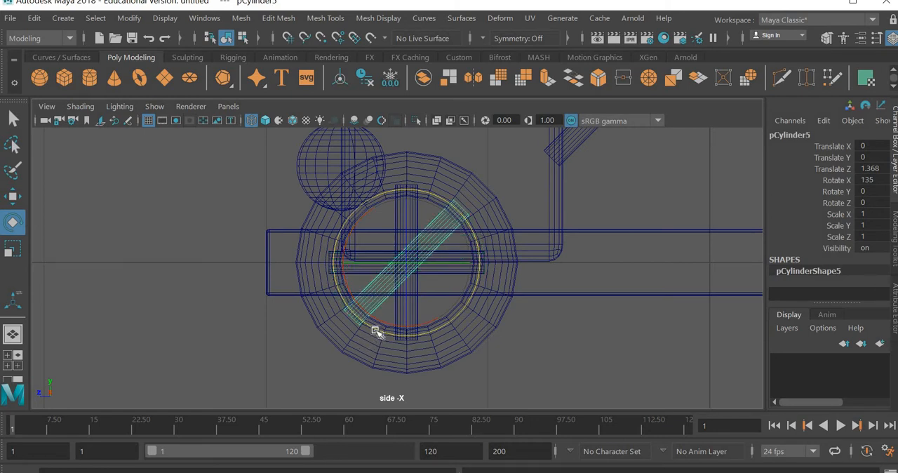
Duplicate the diagonal spoke and rotate the copy to Rotate X 240 as the opposite diagonal
{"action": "left_click_drag", "start_coordinate": [376, 330], "coordinate": [460, 338]}
{"action": "key", "text": "space"}
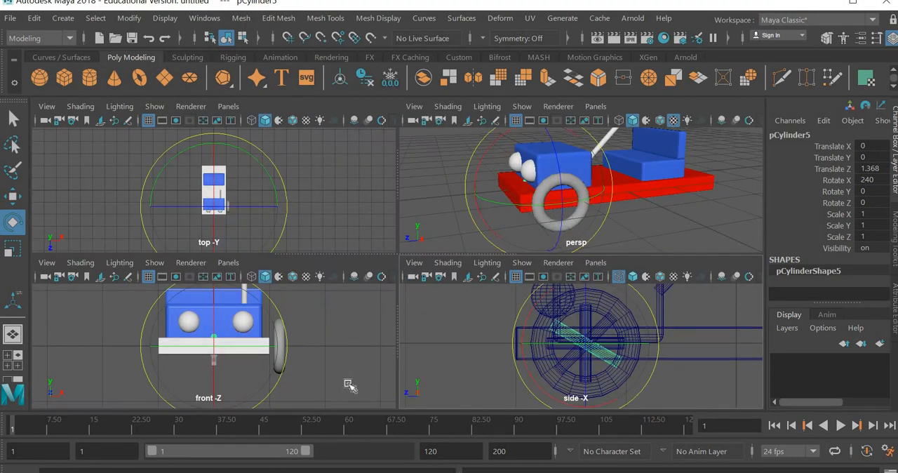
{"action": "key", "text": "space"}
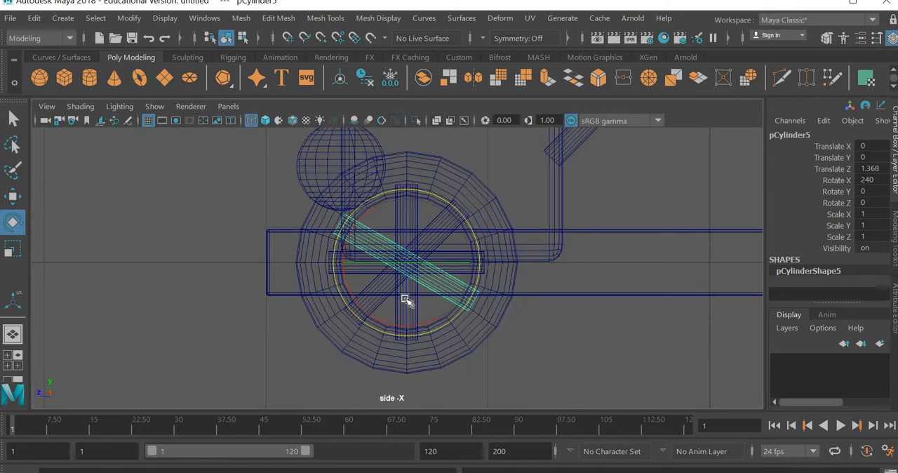
Select all four spoke cylinders and move them along X to the edge of the chassis, at about Translate X 0.984
{"action": "right_click_drag", "start_coordinate": [406, 300], "coordinate": [571, 199], "text": "alt"}
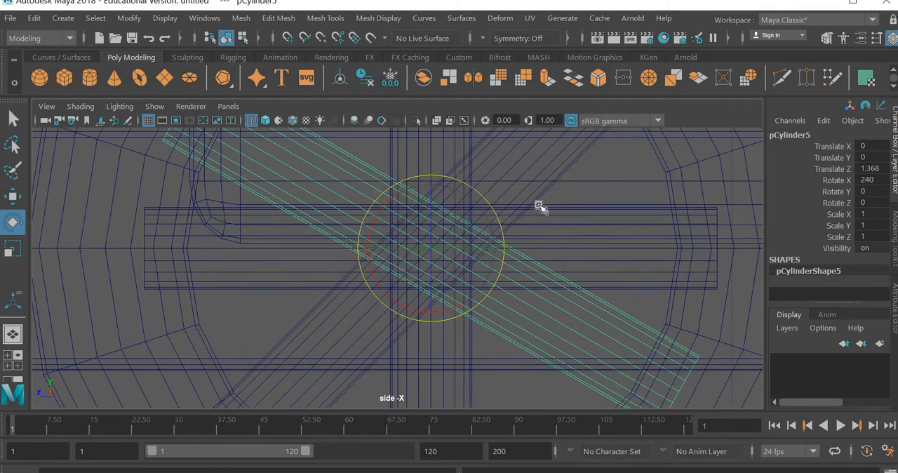
{"action": "mouse_move", "coordinate": [570, 208]}
{"action": "left_mouse_down"}
{"action": "mouse_move", "coordinate": [351, 210]}
{"action": "mouse_move", "coordinate": [351, 191]}
{"action": "left_mouse_up"}
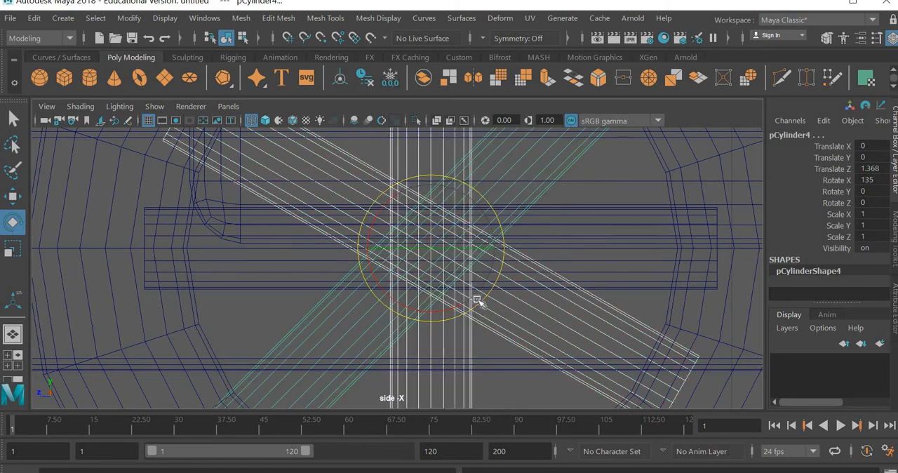
{"action": "left_click", "coordinate": [602, 279], "text": "shift"}
{"action": "left_click", "coordinate": [12, 197]}
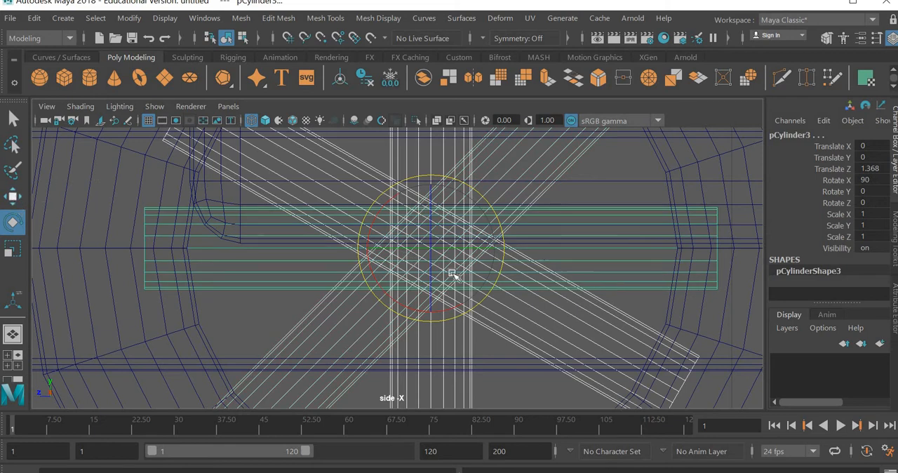
{"action": "key", "text": "space"}
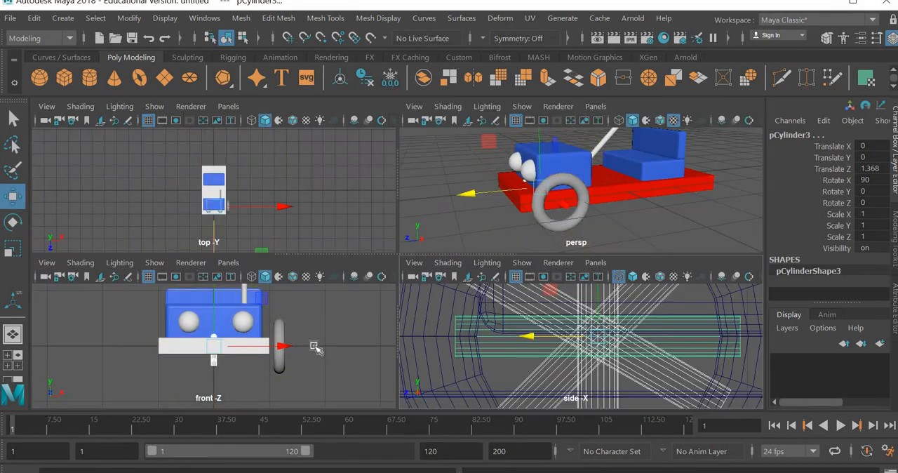
{"action": "key", "text": "space"}
{"action": "key", "text": "4"}
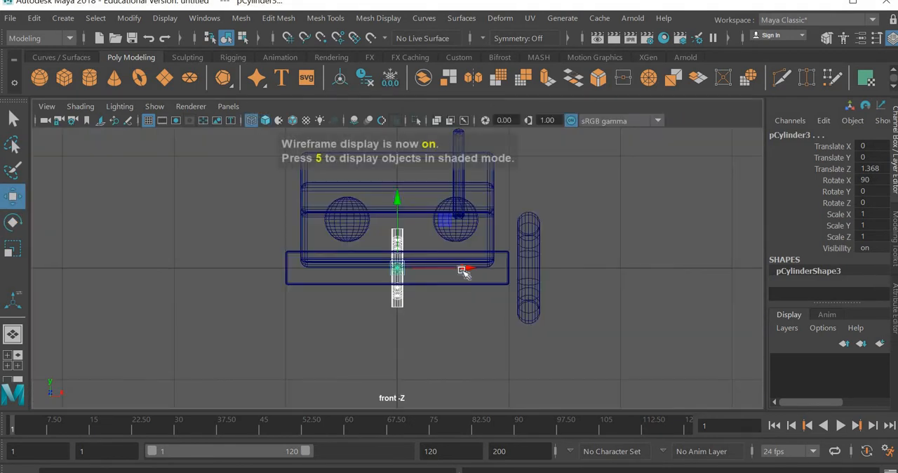
{"action": "left_click_drag", "start_coordinate": [463, 269], "coordinate": [575, 279]}
{"action": "scroll", "coordinate": [564, 299], "scroll_direction": "up", "scroll_amount": 3}
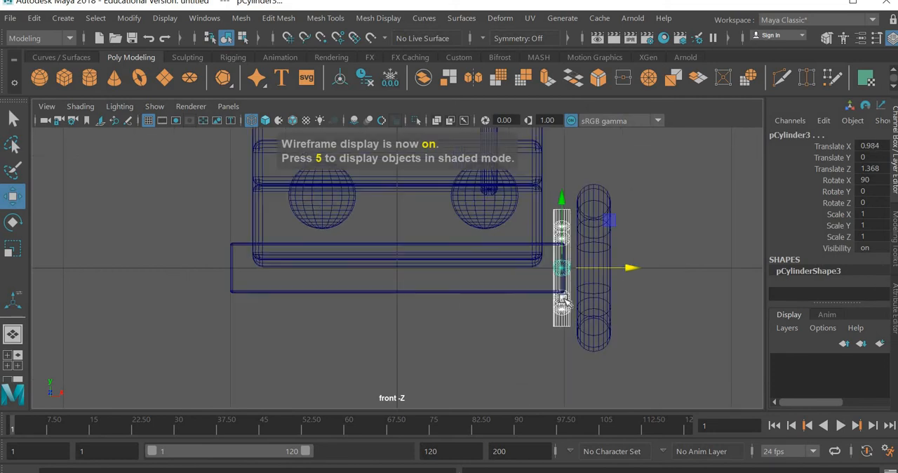
Move the four spokes along X to Translate X 1.176 so they sit centred inside the torus tire
{"action": "middle_click_drag", "start_coordinate": [354, 283], "coordinate": [106, 273], "text": "alt"}
{"action": "scroll", "coordinate": [311, 252], "scroll_direction": "up", "scroll_amount": 2}
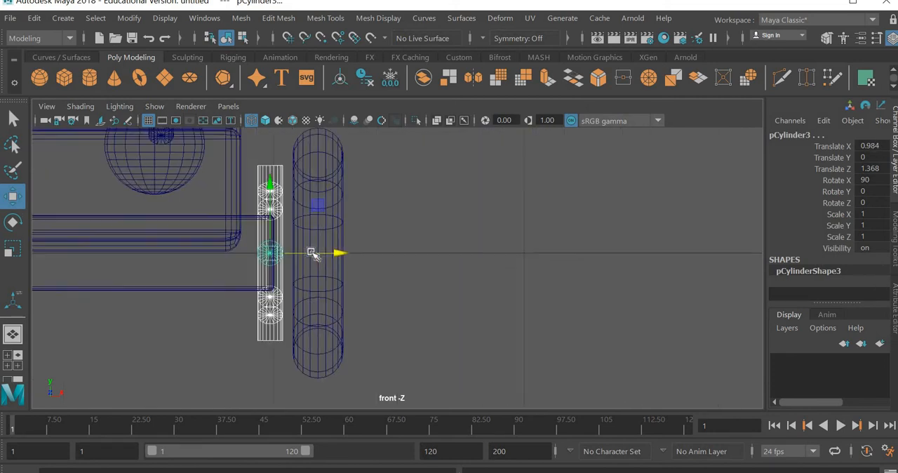
{"action": "scroll", "coordinate": [228, 249], "scroll_direction": "up", "scroll_amount": 3}
{"action": "left_click_drag", "start_coordinate": [222, 243], "coordinate": [294, 245]}
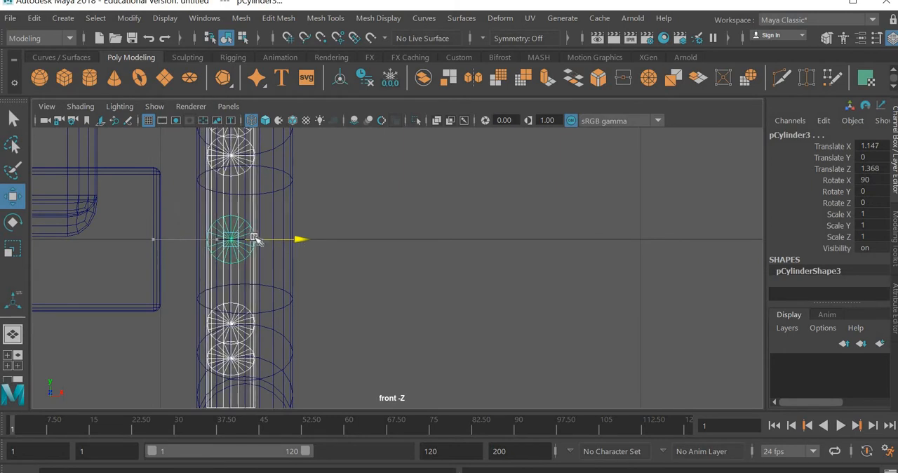
{"action": "scroll", "coordinate": [190, 252], "scroll_direction": "up", "scroll_amount": 2}
{"action": "key", "text": "f"}
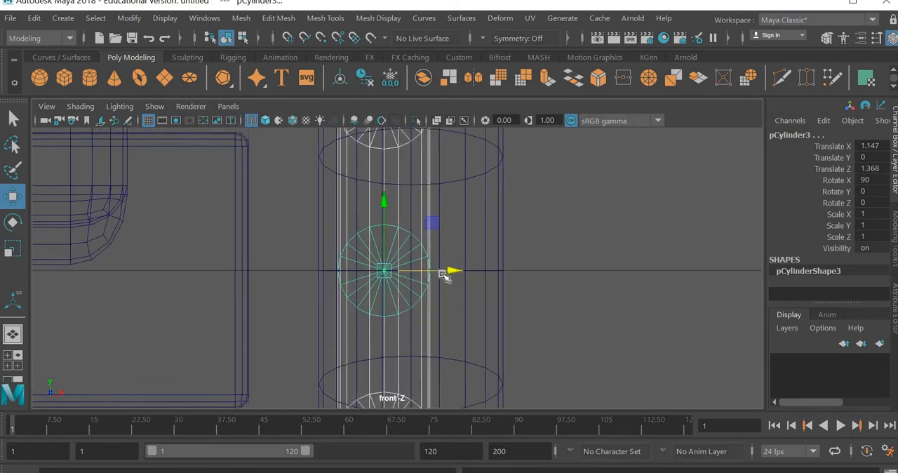
{"action": "left_click_drag", "start_coordinate": [459, 273], "coordinate": [486, 277]}
{"action": "key", "text": "space"}
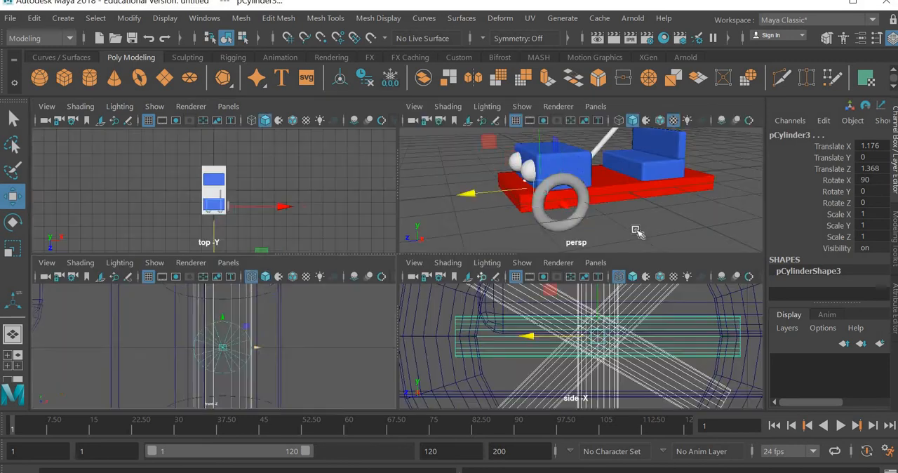
{"action": "key", "text": "space"}
{"action": "left_click", "coordinate": [393, 354]}
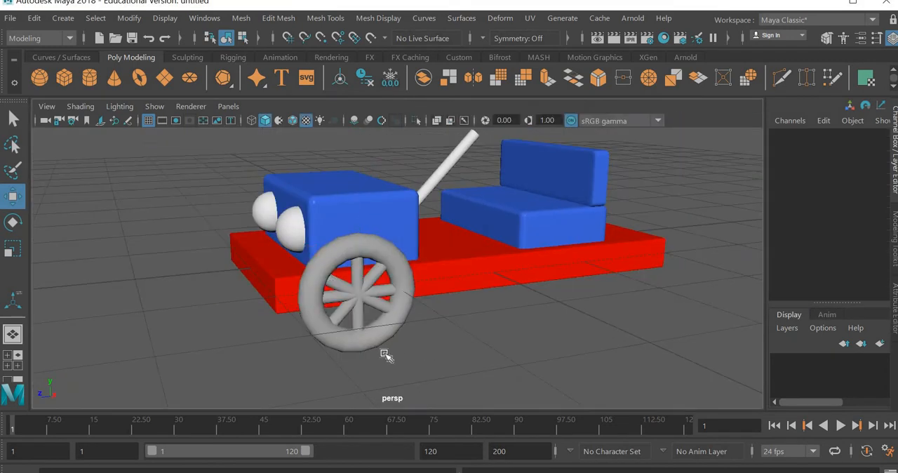
Rotate the uneven diagonal spoke to Rotate X 225 so the spokes are evenly spaced in the wheel
{"action": "scroll", "coordinate": [387, 357], "scroll_direction": "up", "scroll_amount": 6}
{"action": "left_click", "coordinate": [357, 358]}
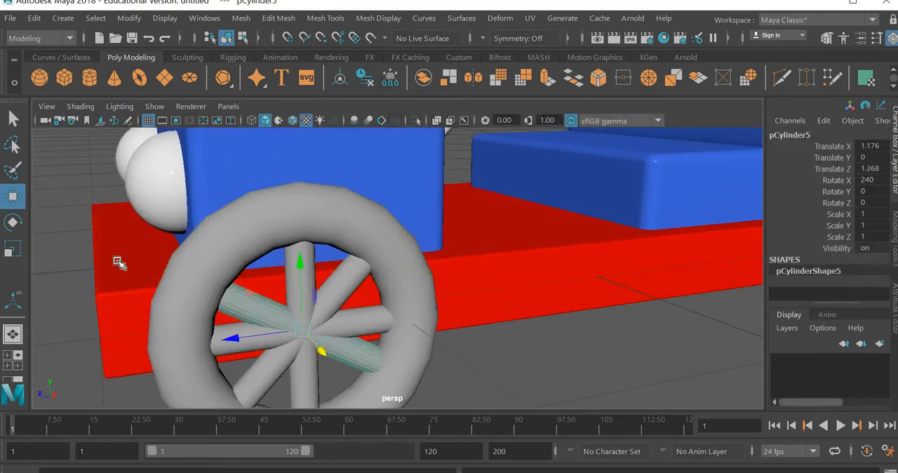
{"action": "left_click", "coordinate": [14, 223]}
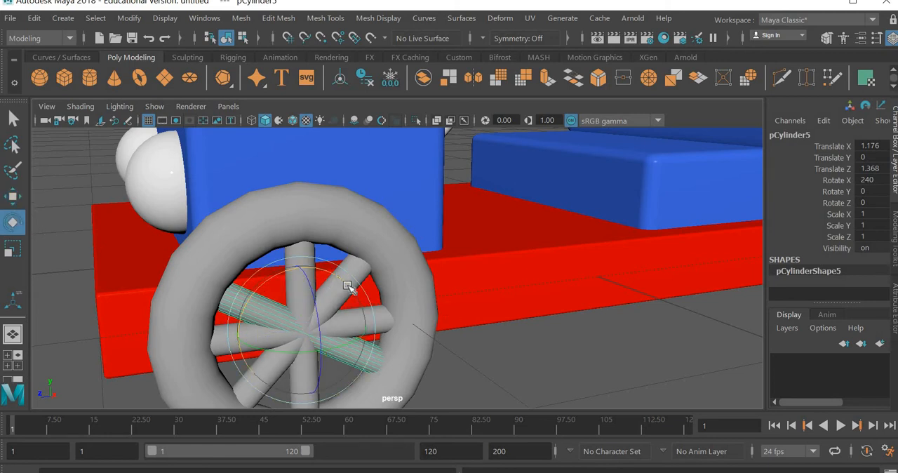
{"action": "left_click_drag", "start_coordinate": [348, 285], "coordinate": [349, 288]}
{"action": "left_click", "coordinate": [482, 365]}
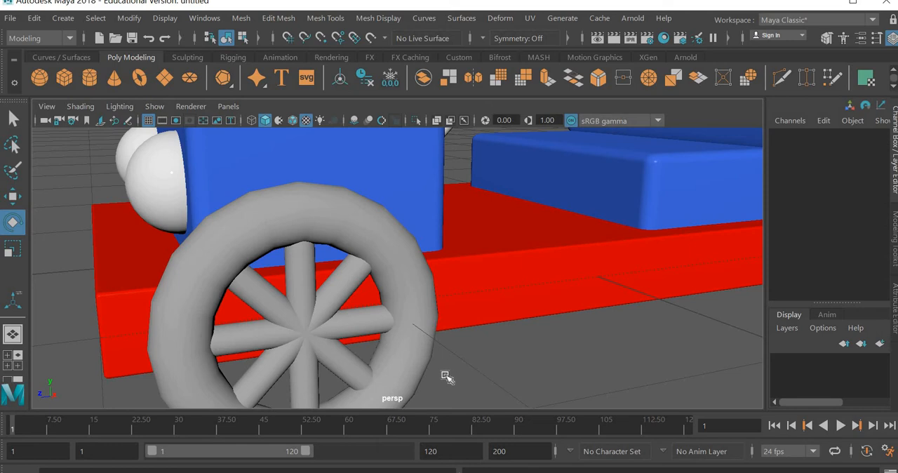
{"action": "left_click_drag", "start_coordinate": [444, 316], "coordinate": [400, 314], "text": "alt"}
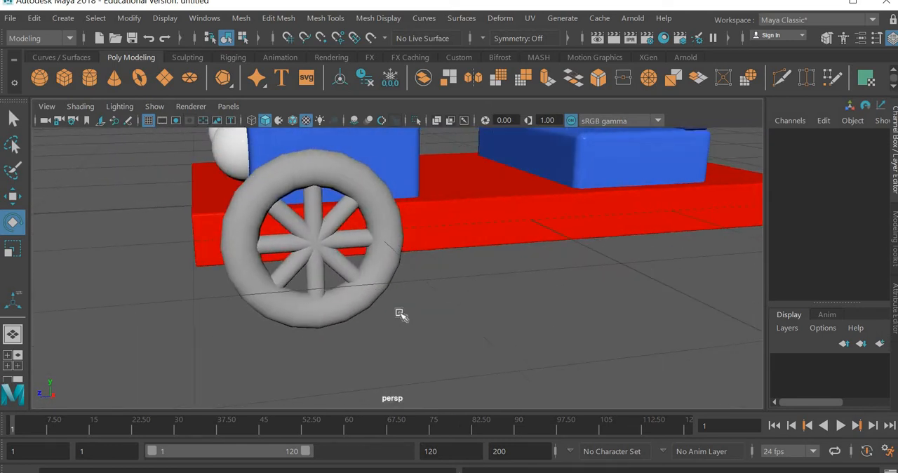
Select all four spoke cylinders and combine them into a single mesh
{"action": "left_click_drag", "start_coordinate": [278, 299], "coordinate": [392, 264], "text": "alt"}
{"action": "left_click", "coordinate": [391, 267]}
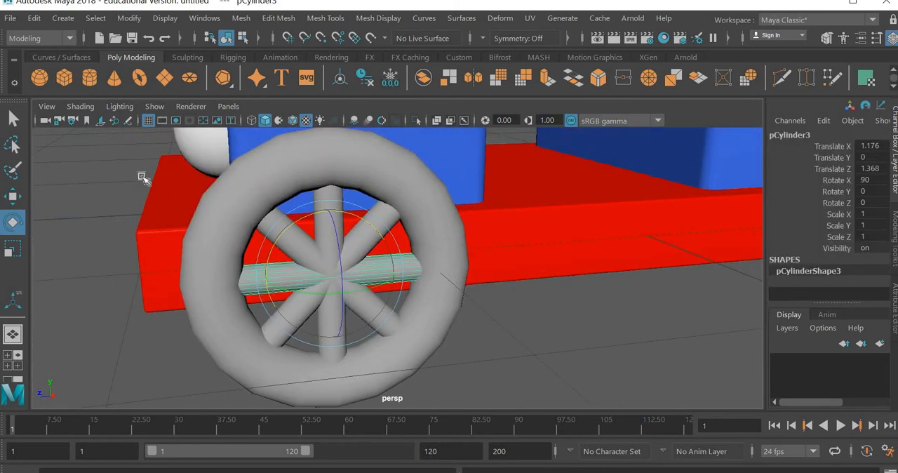
{"action": "key", "text": "w"}
{"action": "key", "text": "shift+d"}
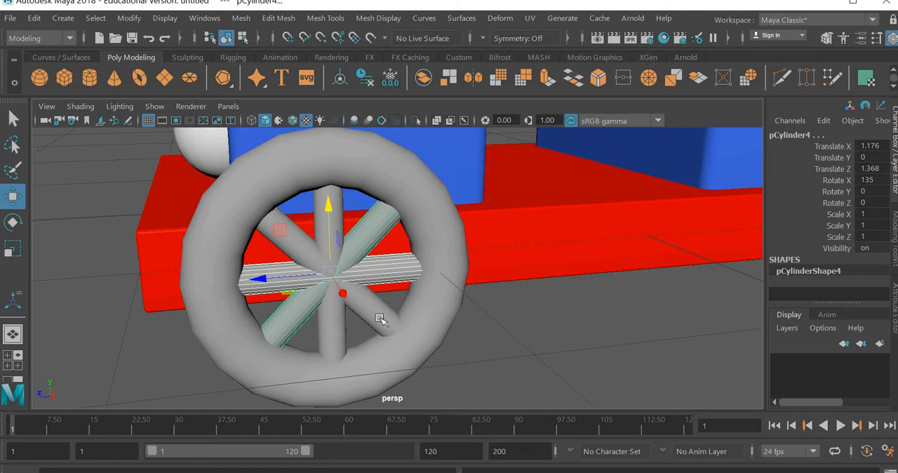
{"action": "key", "text": "shift+d"}
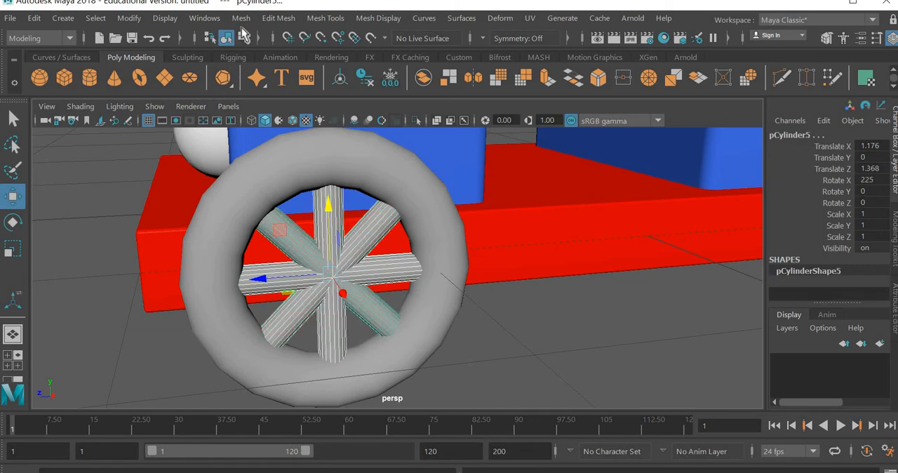
{"action": "left_click", "coordinate": [241, 19]}
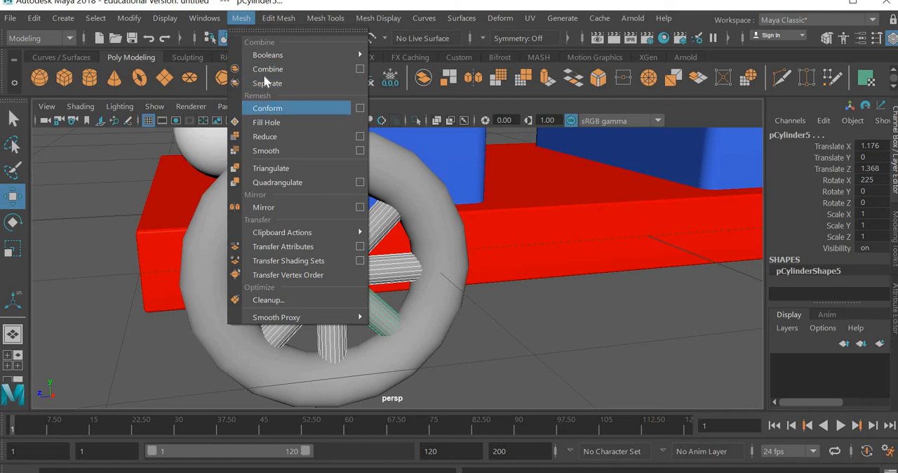
{"action": "left_click", "coordinate": [266, 68]}
{"action": "left_click", "coordinate": [346, 257]}
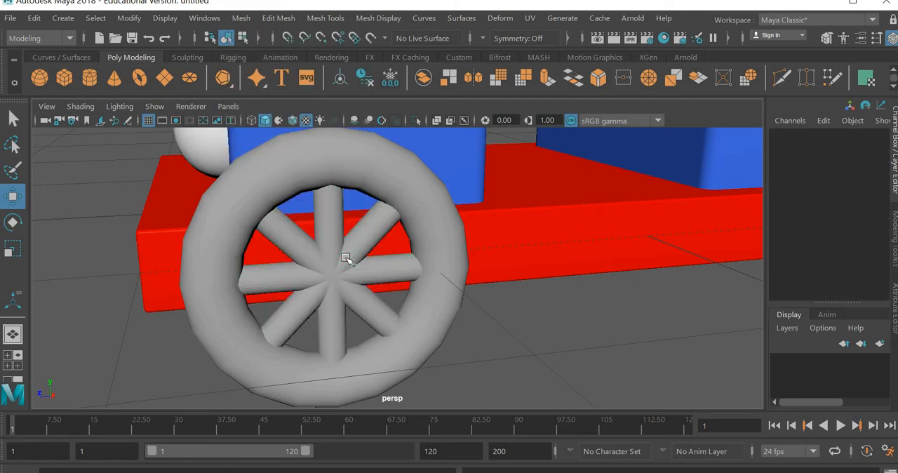
{"action": "left_click", "coordinate": [393, 265]}
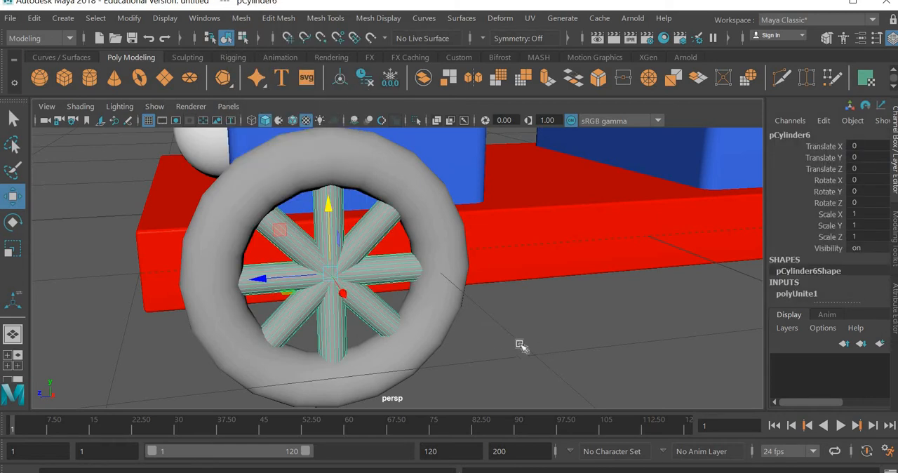
{"action": "left_click", "coordinate": [489, 344]}
Assign a new Arnold aiStandardSurface material to the torus tire
{"action": "scroll", "coordinate": [484, 345], "scroll_direction": "down", "scroll_amount": 3}
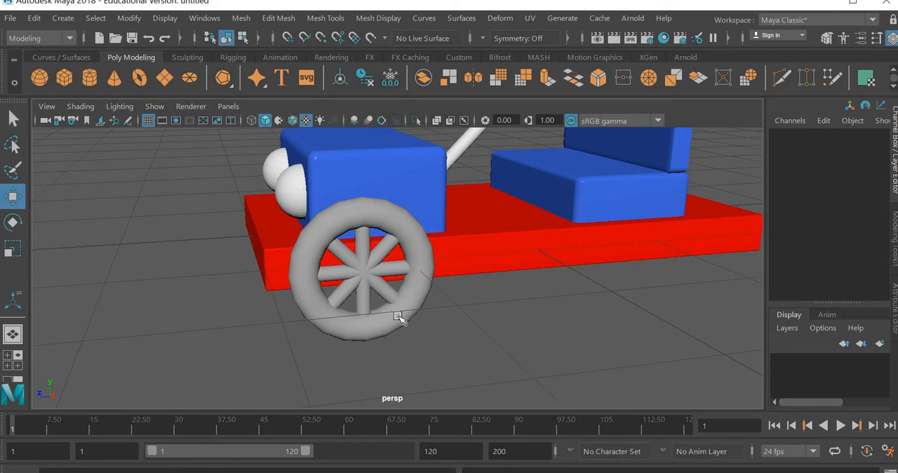
{"action": "left_click", "coordinate": [398, 317]}
{"action": "right_click", "coordinate": [398, 321]}
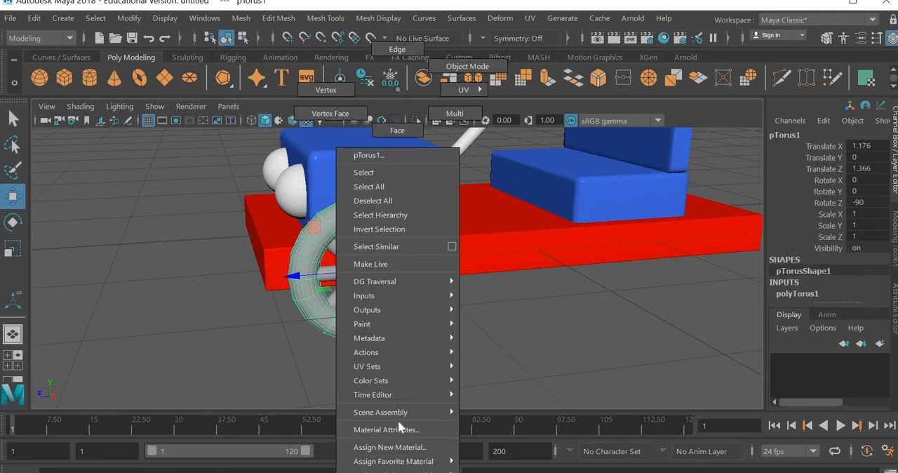
{"action": "left_click", "coordinate": [392, 447]}
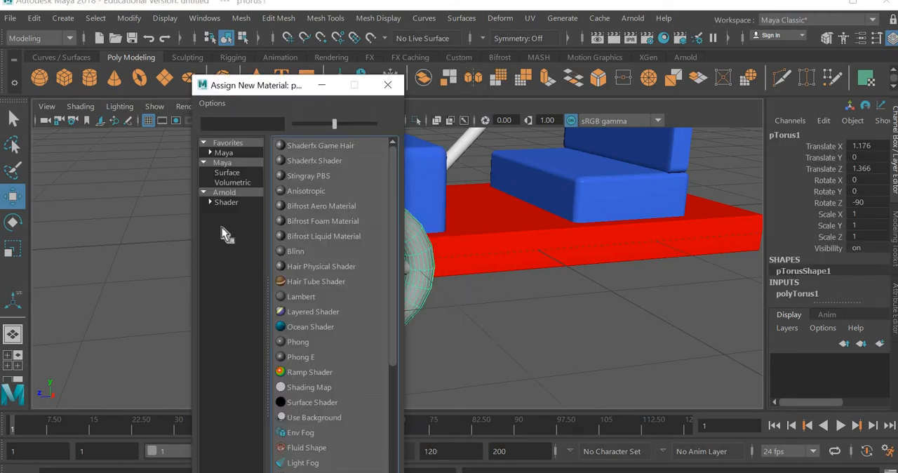
{"action": "left_click", "coordinate": [228, 201]}
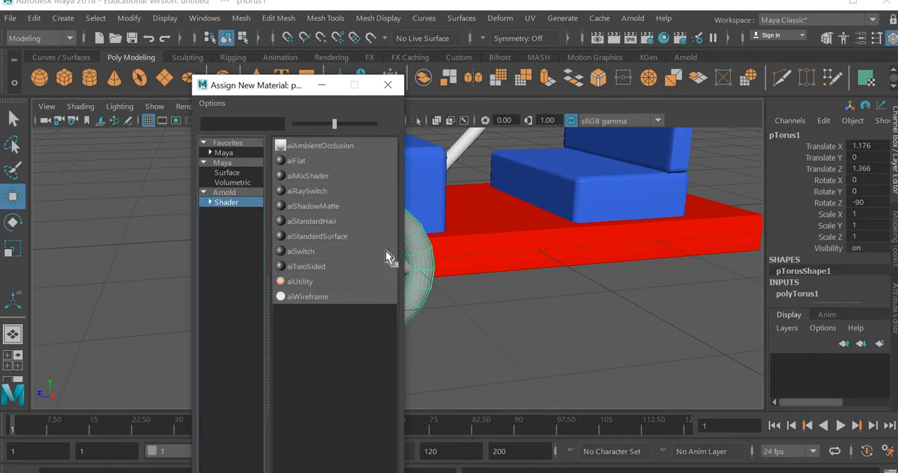
{"action": "left_click", "coordinate": [331, 236]}
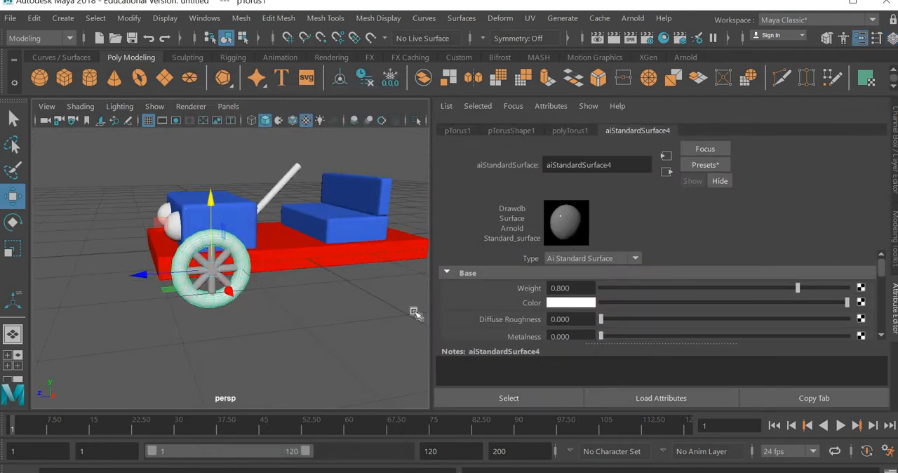
Set the tire material's base color to a dark slate blue with hue 232.258, saturation 0.613 and value 0.132
{"action": "scroll", "coordinate": [606, 318], "scroll_direction": "down", "scroll_amount": 1}
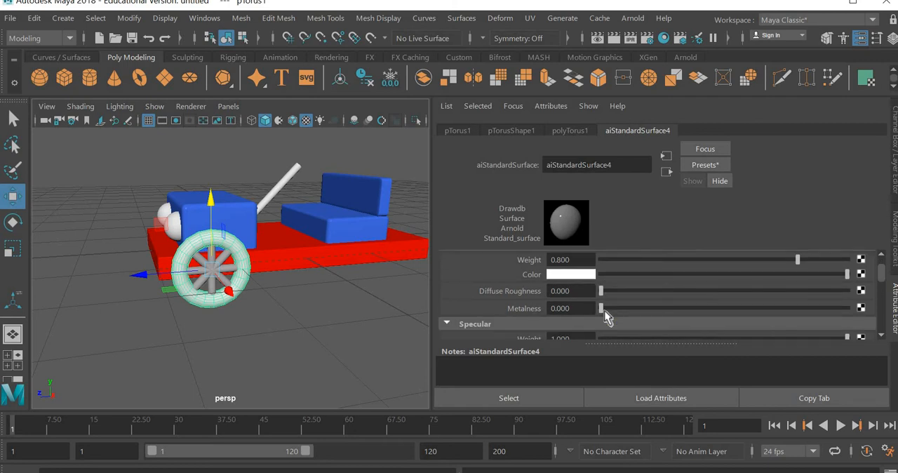
{"action": "scroll", "coordinate": [592, 307], "scroll_direction": "up", "scroll_amount": 1}
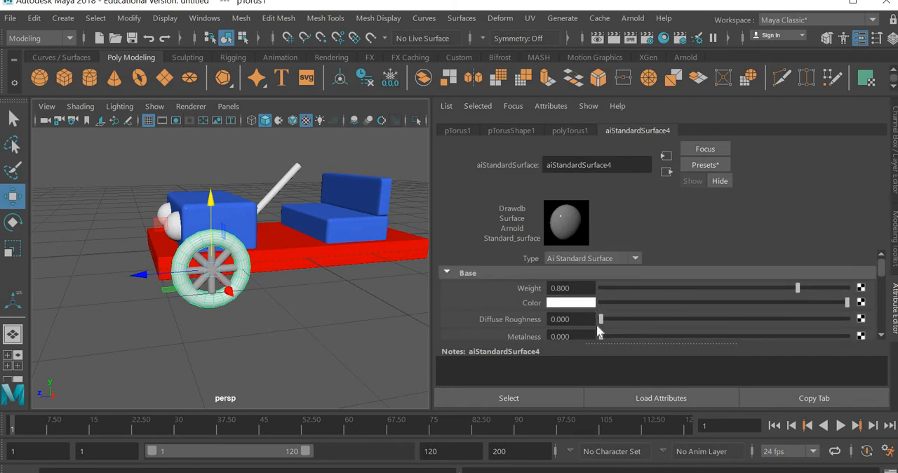
{"action": "left_click", "coordinate": [575, 302]}
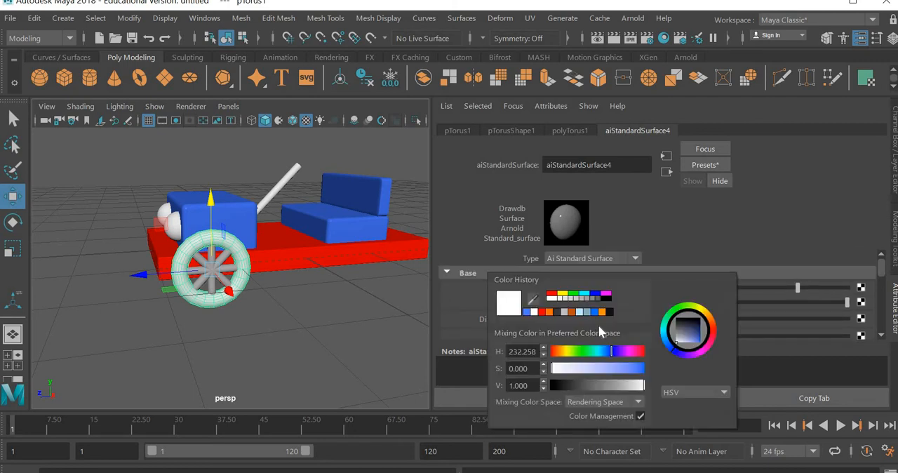
{"action": "left_click", "coordinate": [642, 369]}
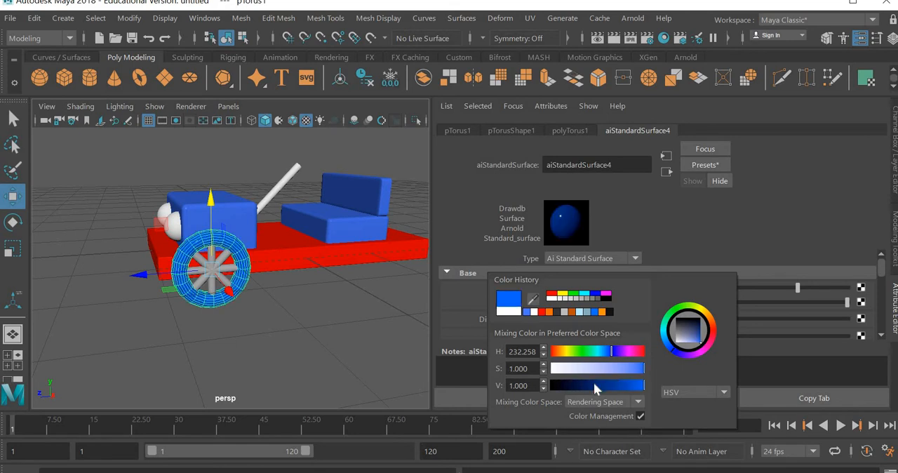
{"action": "left_click", "coordinate": [593, 383]}
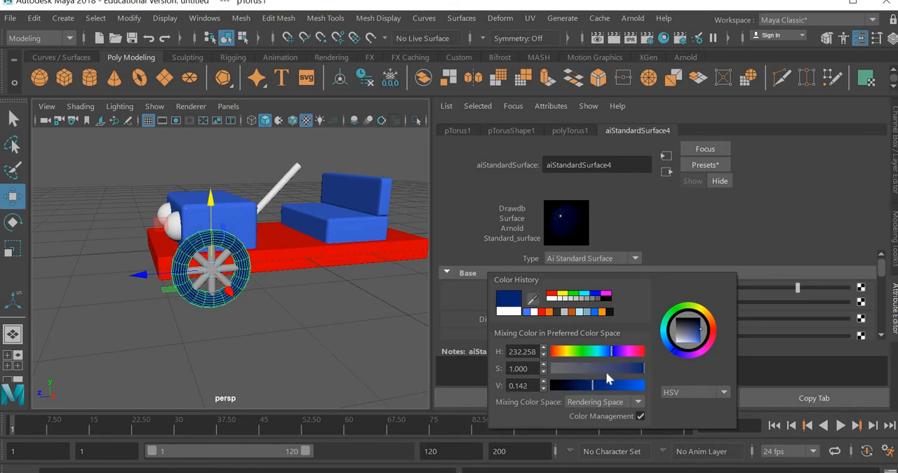
{"action": "left_click", "coordinate": [608, 369]}
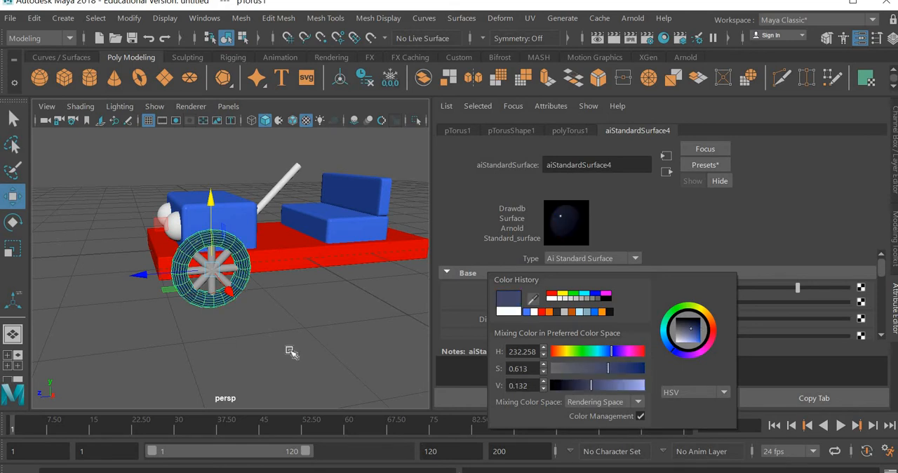
{"action": "left_click", "coordinate": [242, 322]}
{"action": "scroll", "coordinate": [242, 321], "scroll_direction": "up", "scroll_amount": 5}
{"action": "scroll", "coordinate": [233, 316], "scroll_direction": "down", "scroll_amount": 4}
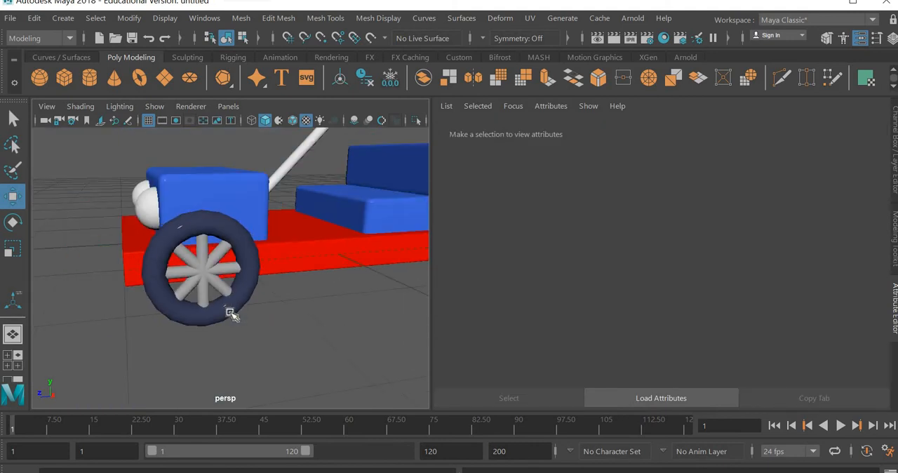
Raise the specular roughness of the tire's material to soften its highlights
{"action": "left_click", "coordinate": [230, 314]}
{"action": "scroll", "coordinate": [602, 341], "scroll_direction": "down", "scroll_amount": 4}
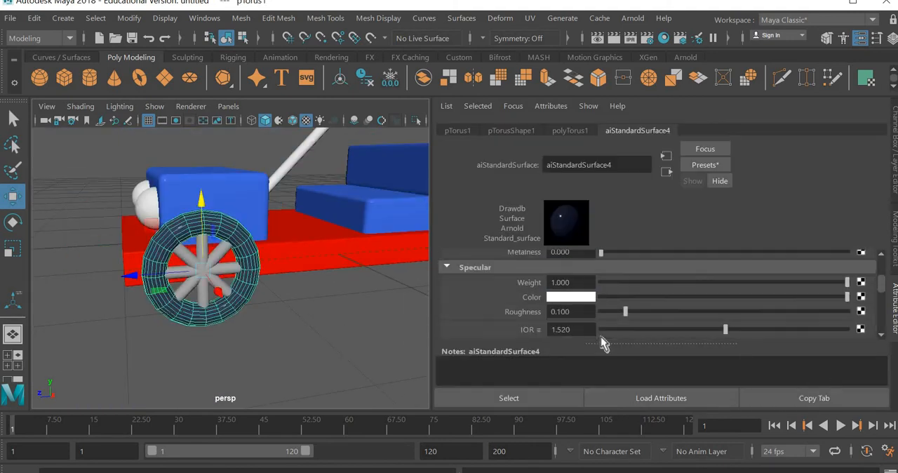
{"action": "scroll", "coordinate": [601, 337], "scroll_direction": "down", "scroll_amount": 3}
{"action": "scroll", "coordinate": [601, 337], "scroll_direction": "up", "scroll_amount": 4}
{"action": "left_click", "coordinate": [764, 312]}
{"action": "left_click", "coordinate": [293, 336]}
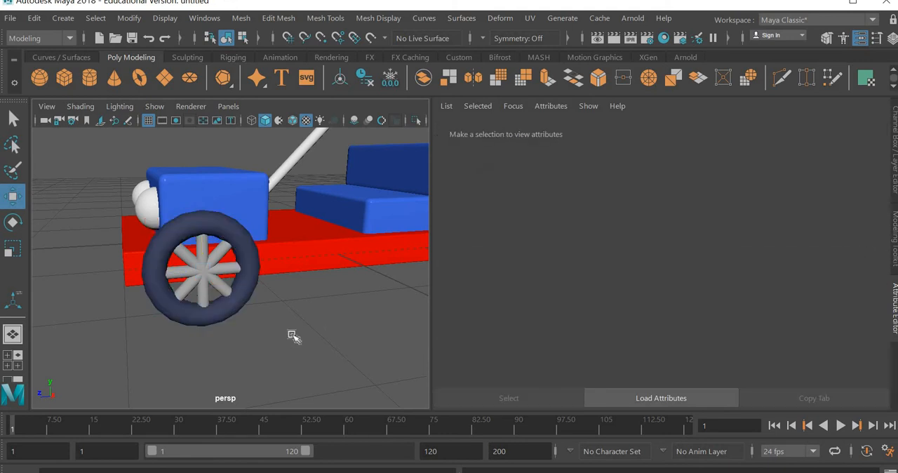
Assign the existing white_texture material to the combined spokes
{"action": "key", "text": "space"}
{"action": "key", "text": "space"}
{"action": "left_click", "coordinate": [212, 279]}
{"action": "right_click_drag", "start_coordinate": [212, 279], "coordinate": [200, 471]}
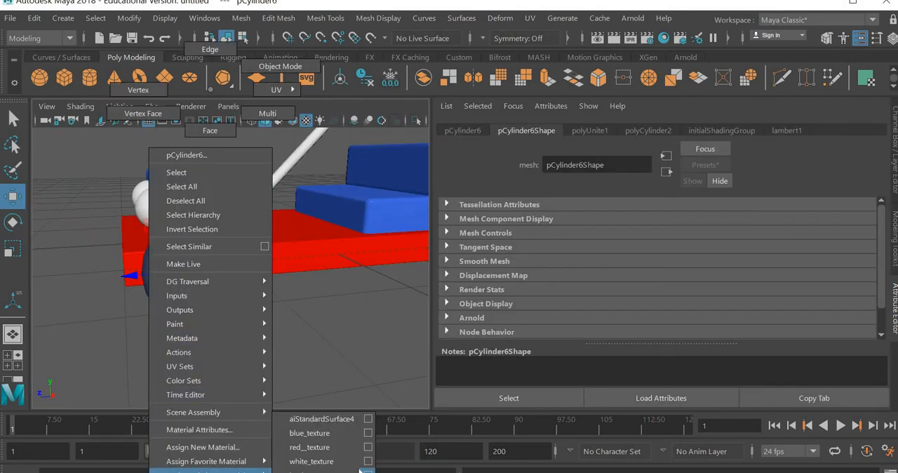
{"action": "right_click_drag", "start_coordinate": [334, 466], "coordinate": [334, 461]}
{"action": "left_click", "coordinate": [293, 312]}
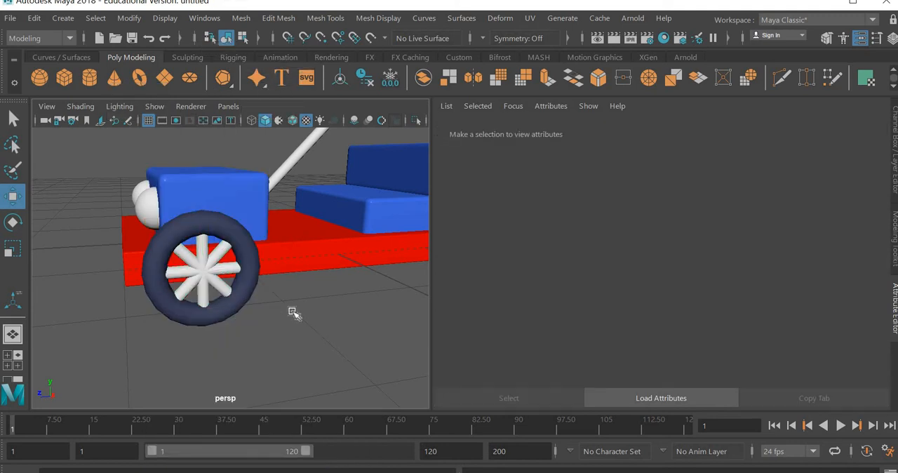
Duplicate the front wheel's tire and spokes and move the copy along Z to about -2.554 as the rear wheel
{"action": "left_click", "coordinate": [895, 145]}
{"action": "scroll", "coordinate": [528, 339], "scroll_direction": "down", "scroll_amount": 6}
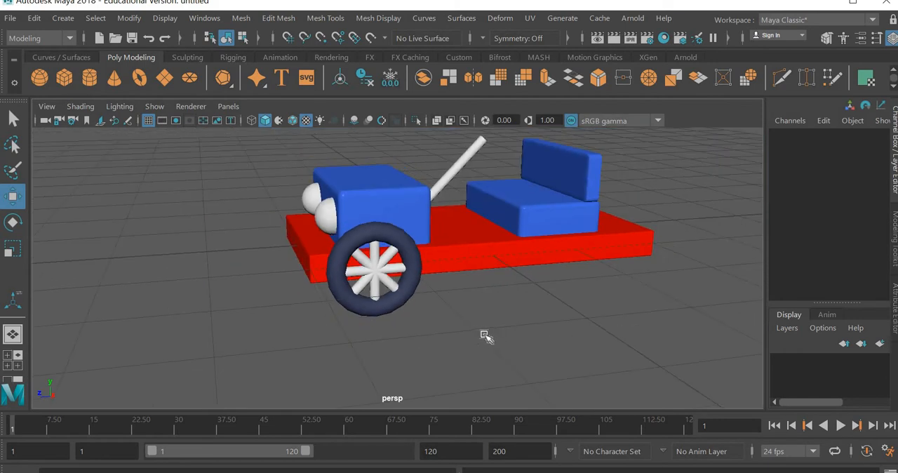
{"action": "middle_click_drag", "start_coordinate": [464, 325], "coordinate": [412, 333], "text": "alt"}
{"action": "scroll", "coordinate": [412, 337], "scroll_direction": "up", "scroll_amount": 2}
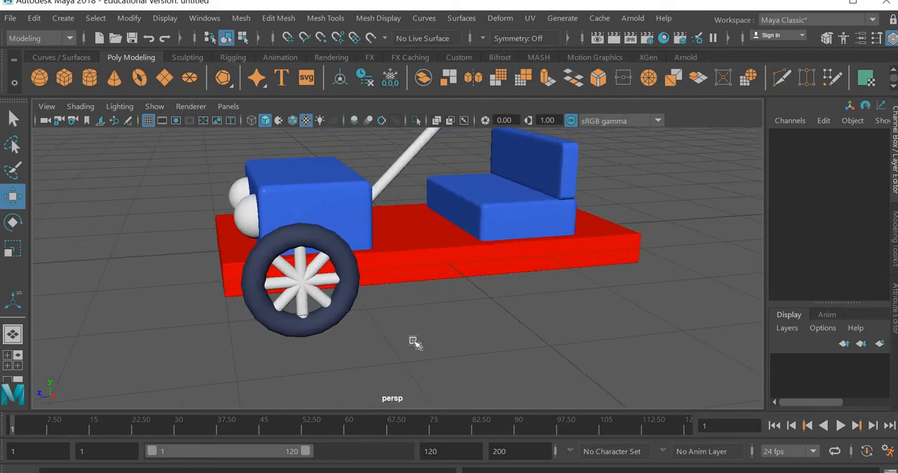
{"action": "left_click_drag", "start_coordinate": [297, 290], "coordinate": [321, 333]}
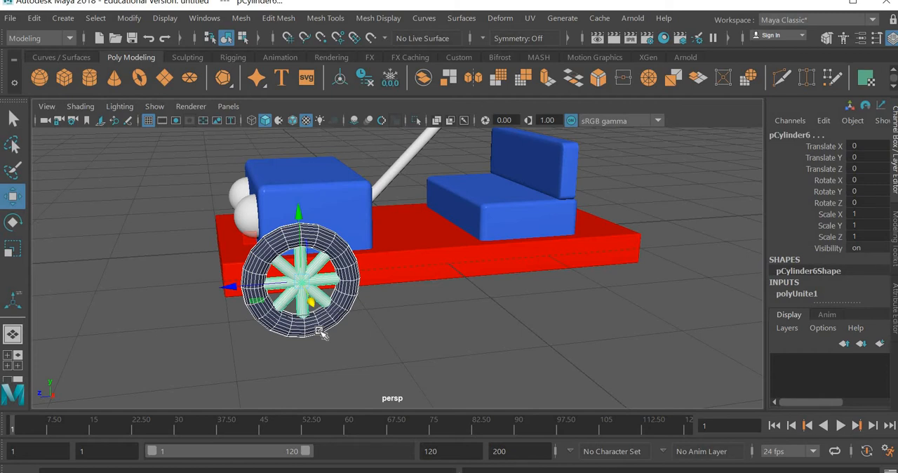
{"action": "key", "text": "ctrl+d"}
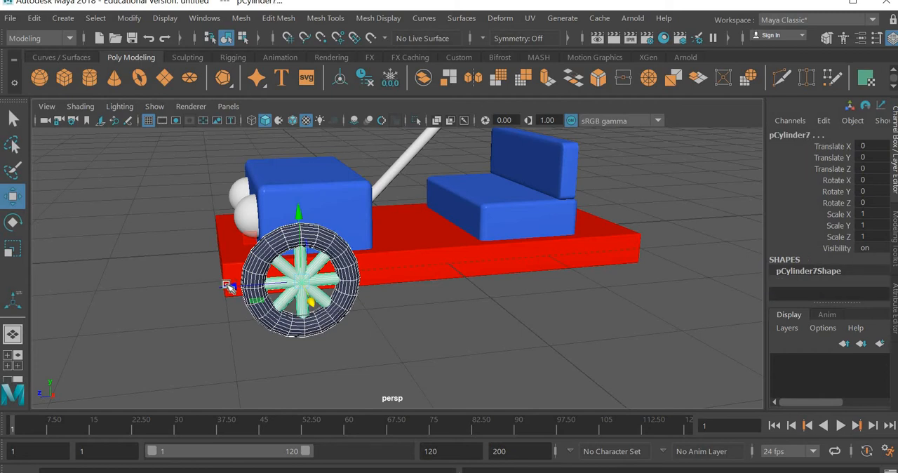
{"action": "left_click", "coordinate": [230, 286]}
{"action": "middle_click_drag", "start_coordinate": [389, 290], "coordinate": [522, 309]}
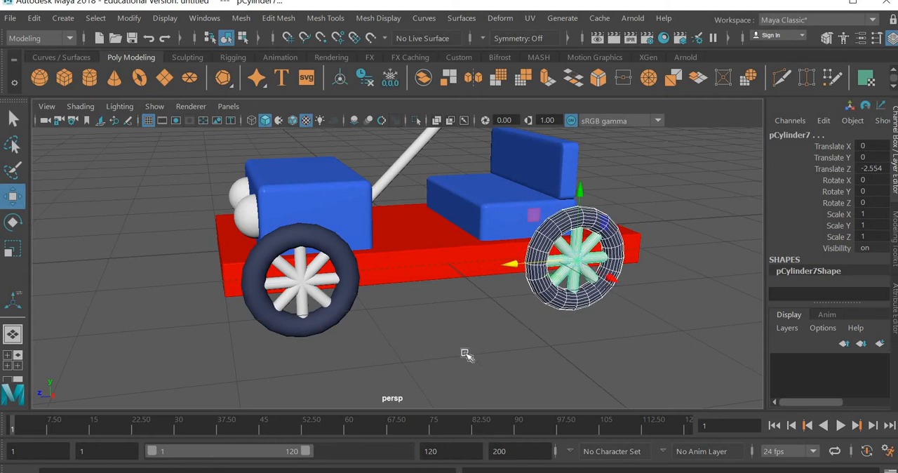
Duplicate the front and rear wheels together and move the copies along X to about -2.317 on the car's opposite side
{"action": "left_click_drag", "start_coordinate": [327, 307], "coordinate": [369, 343]}
{"action": "key", "text": "ctrl+d"}
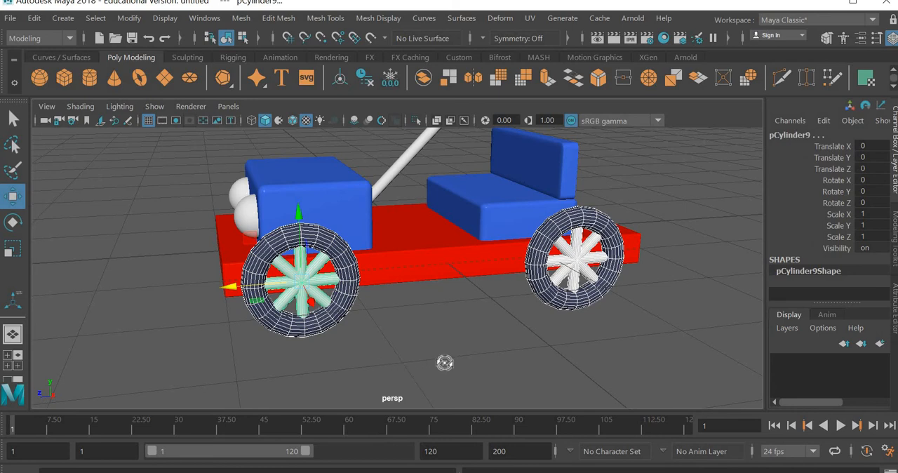
{"action": "left_click_drag", "start_coordinate": [445, 363], "coordinate": [546, 335], "text": "alt"}
{"action": "left_click_drag", "start_coordinate": [572, 284], "coordinate": [357, 265]}
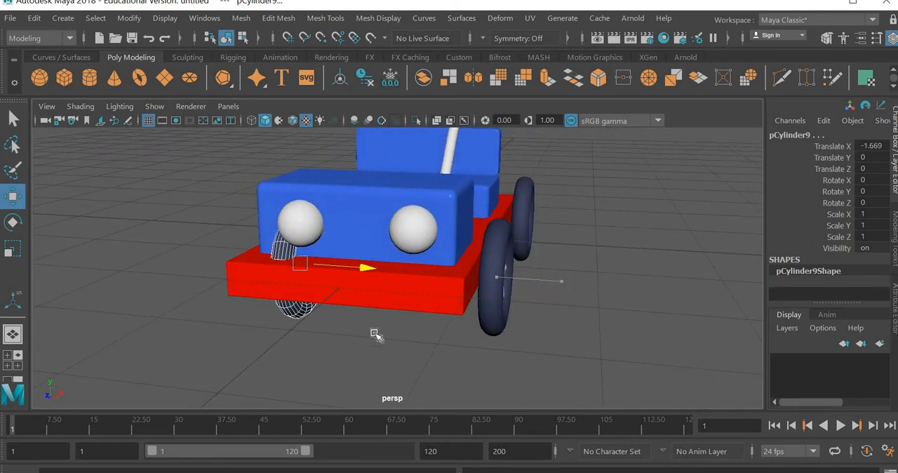
{"action": "left_click_drag", "start_coordinate": [414, 321], "coordinate": [433, 384], "text": "alt"}
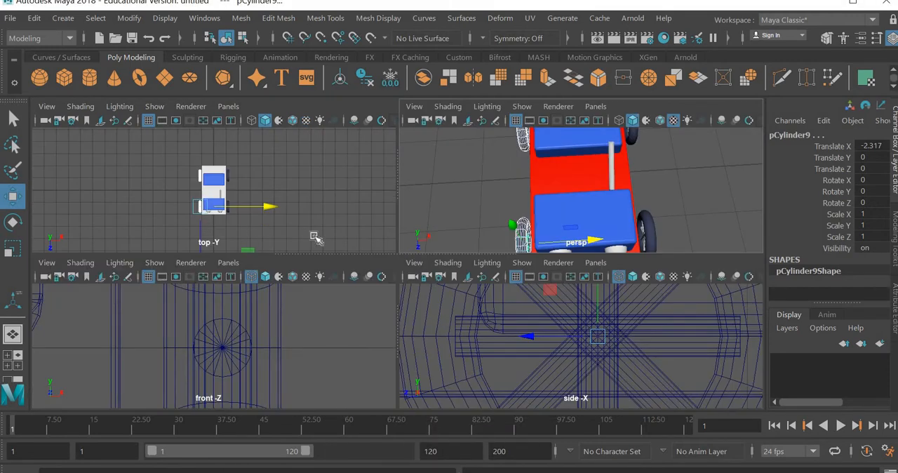
Fine-tune the two duplicated wheels in the wireframe top view to about -2.355 along X, matching the opposite wheels' gap
{"action": "key", "text": "space"}
{"action": "scroll", "coordinate": [396, 361], "scroll_direction": "up", "scroll_amount": 3}
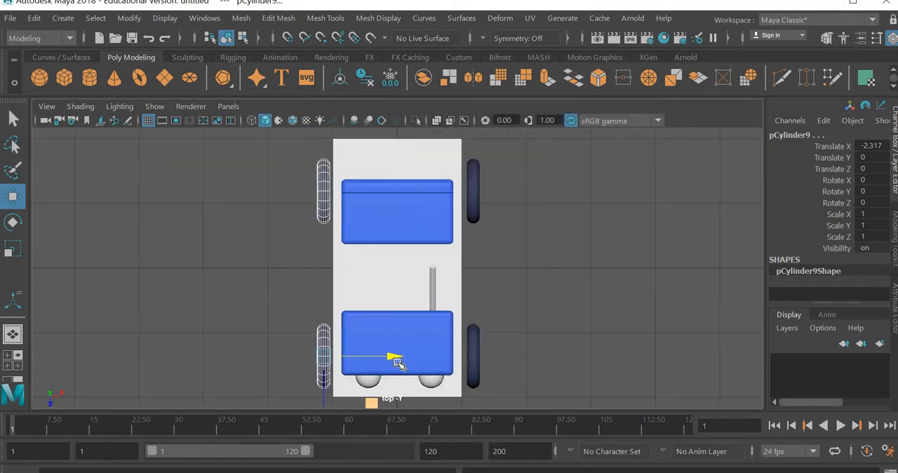
{"action": "key", "text": "4"}
{"action": "scroll", "coordinate": [421, 380], "scroll_direction": "up", "scroll_amount": 2}
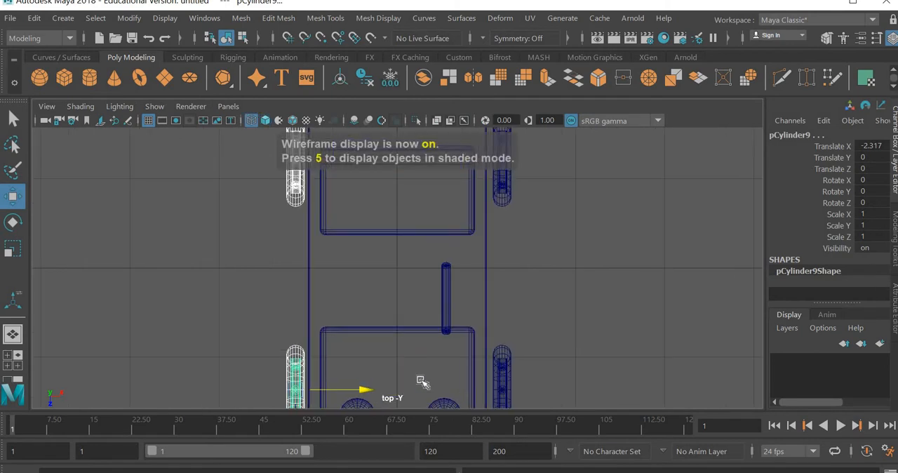
{"action": "middle_click_drag", "start_coordinate": [421, 380], "coordinate": [414, 232], "text": "alt"}
{"action": "scroll", "coordinate": [345, 248], "scroll_direction": "up", "scroll_amount": 2}
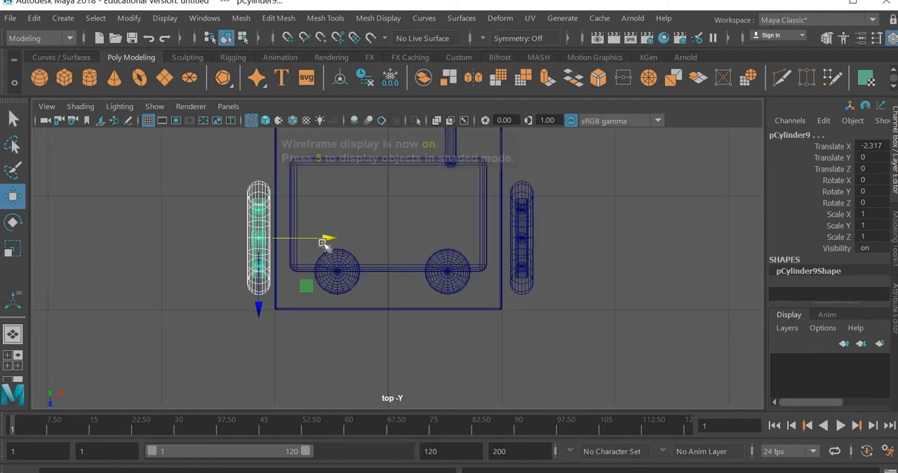
{"action": "left_click_drag", "start_coordinate": [322, 243], "coordinate": [317, 242]}
{"action": "scroll", "coordinate": [506, 308], "scroll_direction": "down", "scroll_amount": 5}
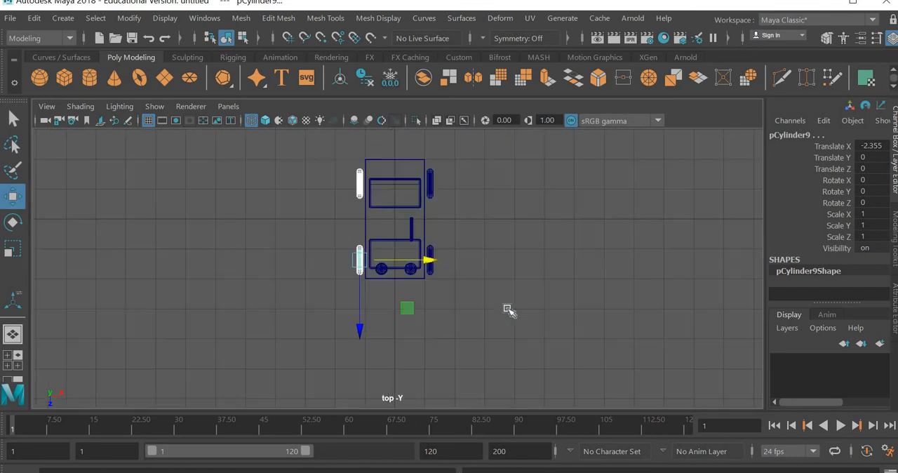
Duplicate a rear wheel with its spokes and move the copy sideways to the car's middle, tire at Translate X about -0.277
{"action": "key", "text": "space"}
{"action": "key", "text": "space"}
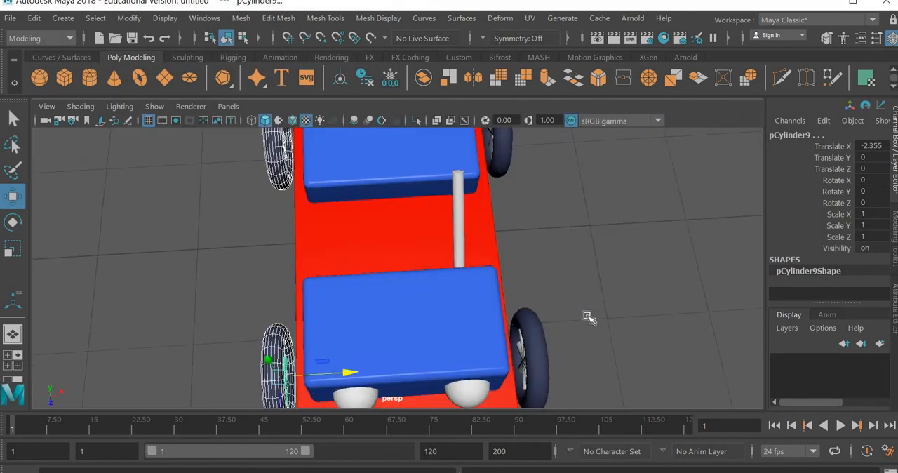
{"action": "left_click_drag", "start_coordinate": [460, 300], "coordinate": [525, 367], "text": "alt"}
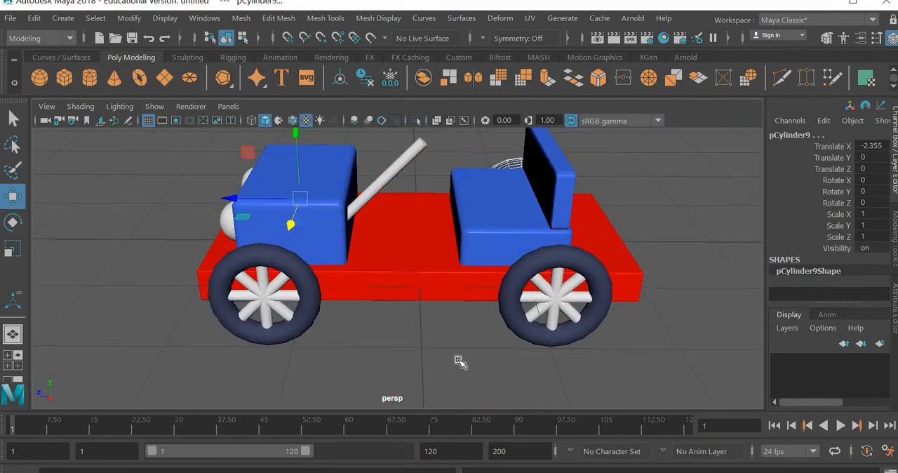
{"action": "left_click", "coordinate": [476, 336]}
{"action": "left_click_drag", "start_coordinate": [414, 362], "coordinate": [434, 320], "text": "alt"}
{"action": "key", "text": "ctrl+d"}
{"action": "key", "text": "ctrl+h"}
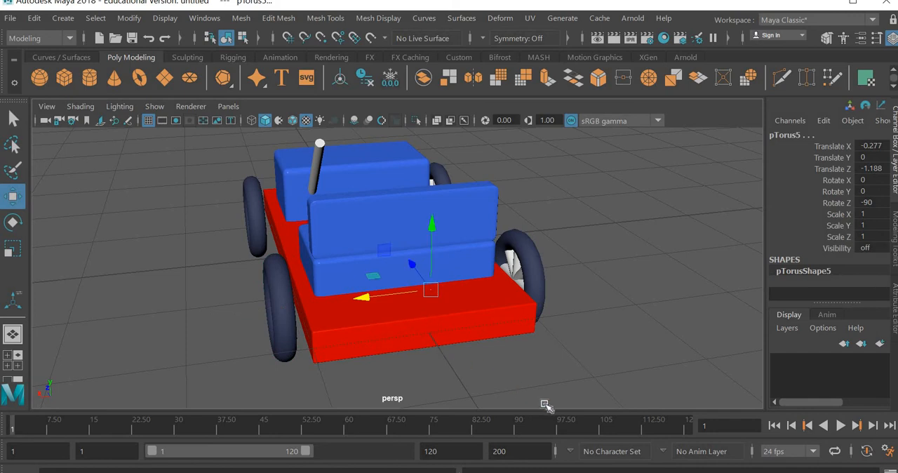
Rotate the spare wheel 90 degrees to face the car's rear and move its tire back to Translate Z about -1.457
{"action": "key", "text": "e"}
{"action": "key", "text": "shift+h"}
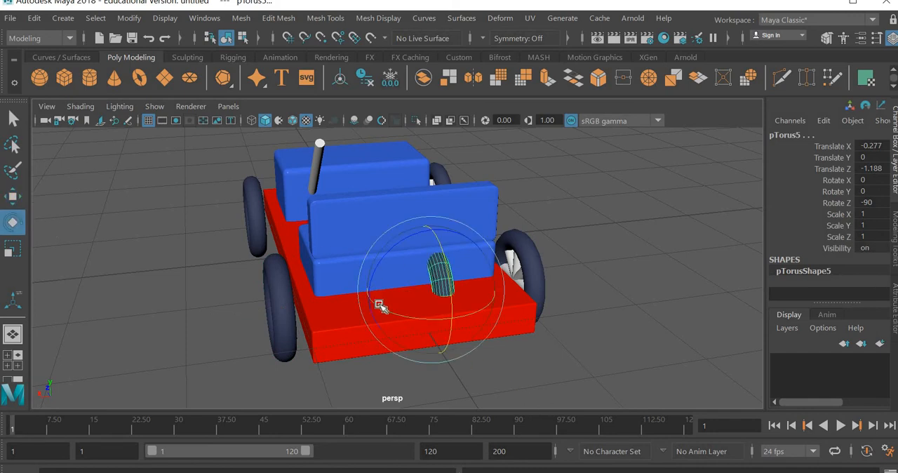
{"action": "left_click_drag", "start_coordinate": [449, 325], "coordinate": [477, 323]}
{"action": "key", "text": "ctrl+z"}
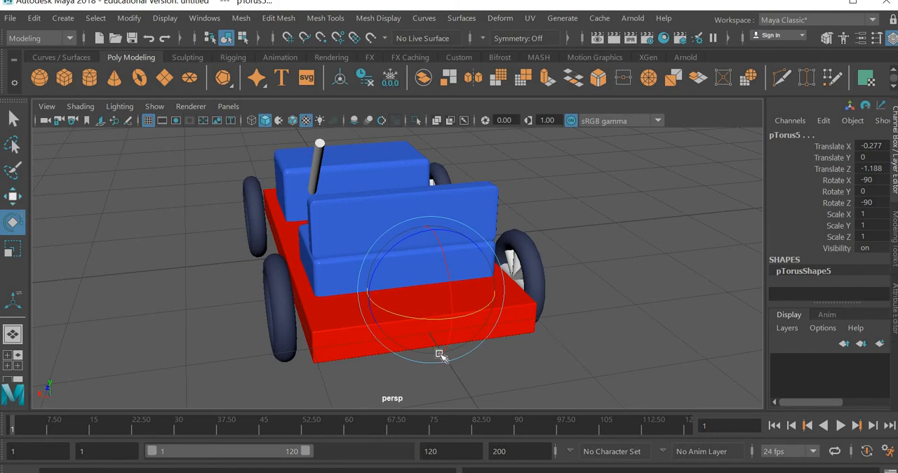
{"action": "key", "text": "w"}
{"action": "left_click_drag", "start_coordinate": [517, 351], "coordinate": [431, 271], "text": "alt"}
{"action": "scroll", "coordinate": [522, 291], "scroll_direction": "up", "scroll_amount": 5}
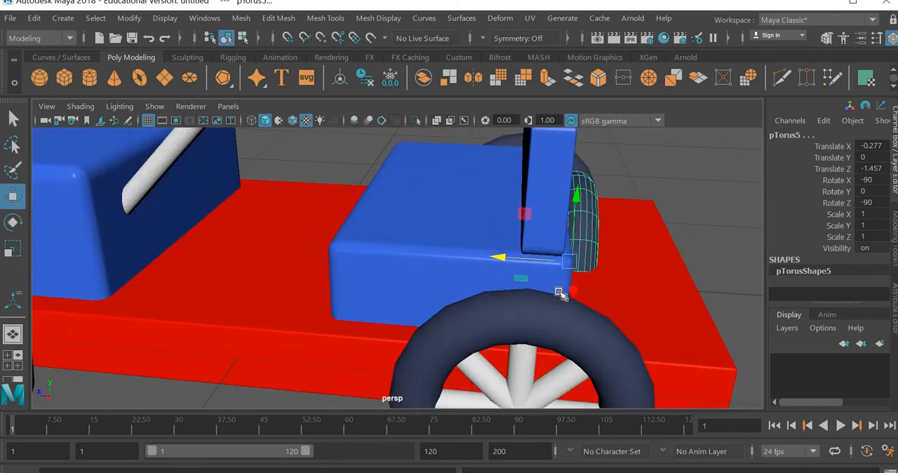
Shift the seat's backrest slightly backward to Translate Z about -1.276
{"action": "left_click_drag", "start_coordinate": [440, 345], "coordinate": [399, 229], "text": "alt"}
{"action": "left_click", "coordinate": [398, 222]}
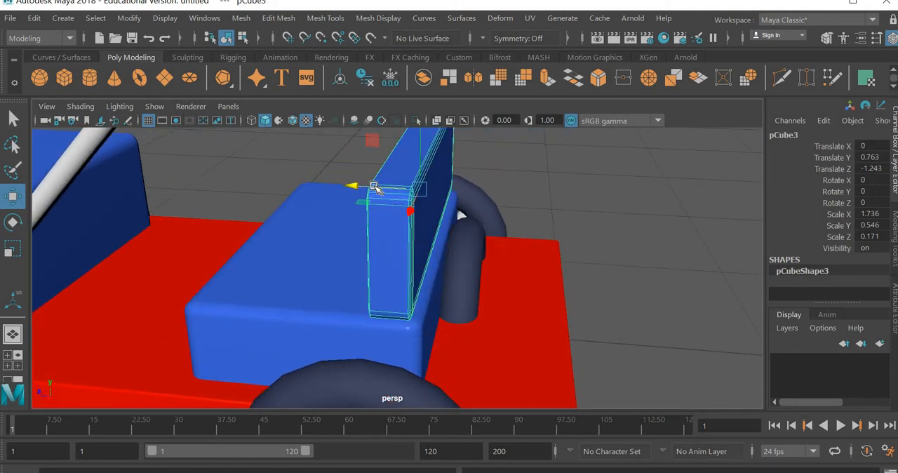
{"action": "left_click_drag", "start_coordinate": [378, 188], "coordinate": [386, 188]}
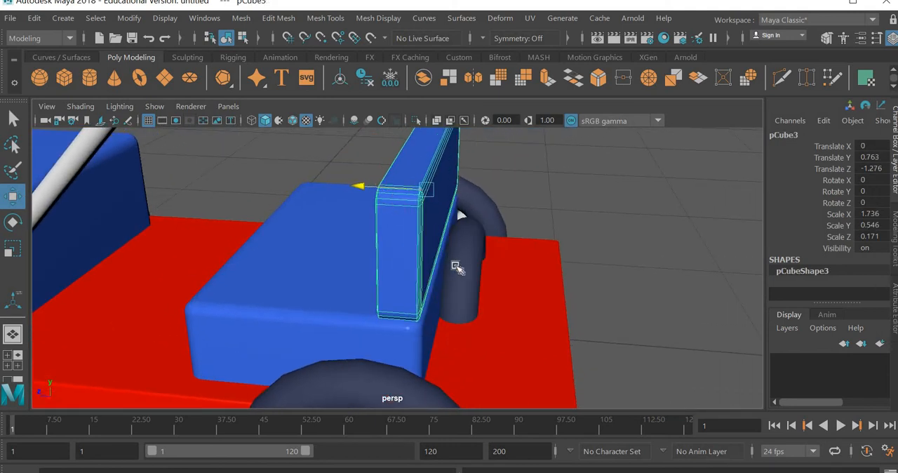
Raise the spare wheel's tire and spokes behind the backrest, with the tire at Translate Y about 0.709
{"action": "left_click_drag", "start_coordinate": [457, 326], "coordinate": [452, 275], "text": "alt"}
{"action": "left_click", "coordinate": [452, 273]}
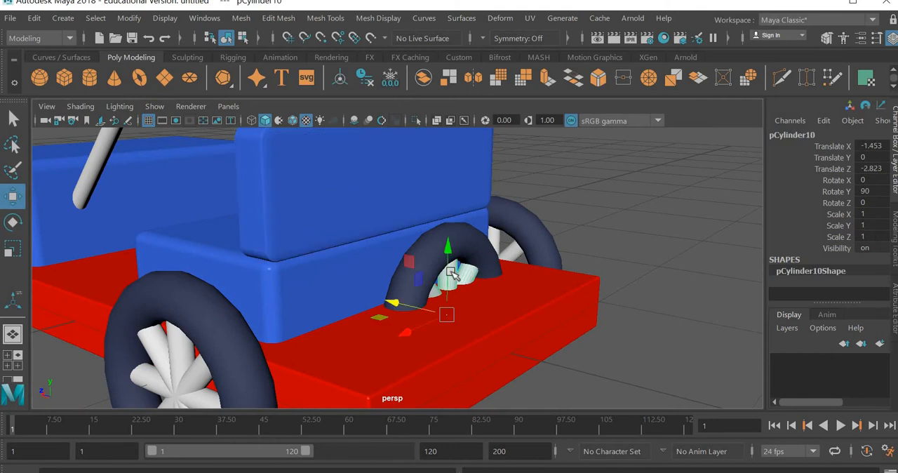
{"action": "left_click", "coordinate": [463, 240], "text": "shift"}
{"action": "left_click_drag", "start_coordinate": [449, 246], "coordinate": [622, 289]}
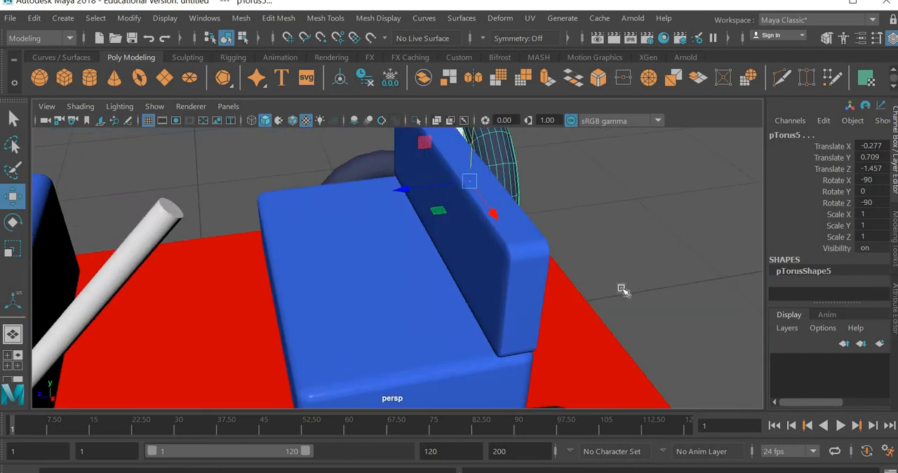
{"action": "right_click_drag", "start_coordinate": [641, 287], "coordinate": [621, 355], "text": "alt"}
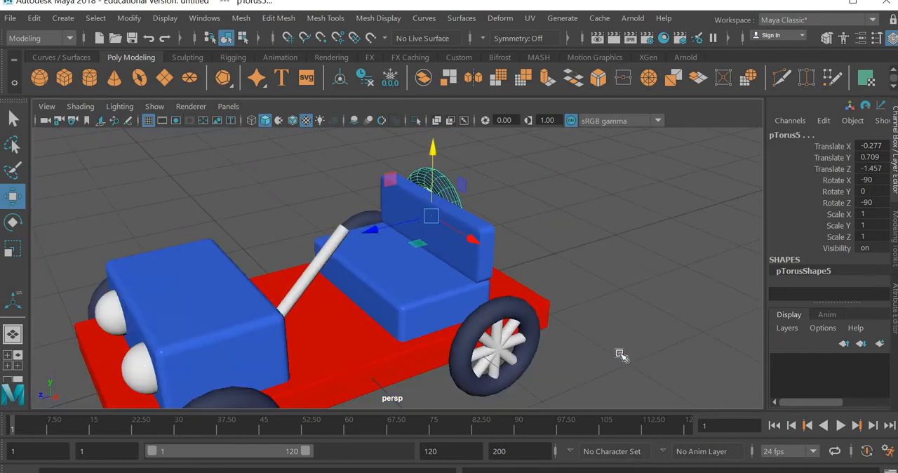
{"action": "left_click", "coordinate": [609, 376]}
Create a polygon torus for the steering wheel and set its section radius to 0.1
{"action": "left_click_drag", "start_coordinate": [471, 372], "coordinate": [552, 378], "text": "alt"}
{"action": "middle_click_drag", "start_coordinate": [532, 369], "coordinate": [611, 323], "text": "alt"}
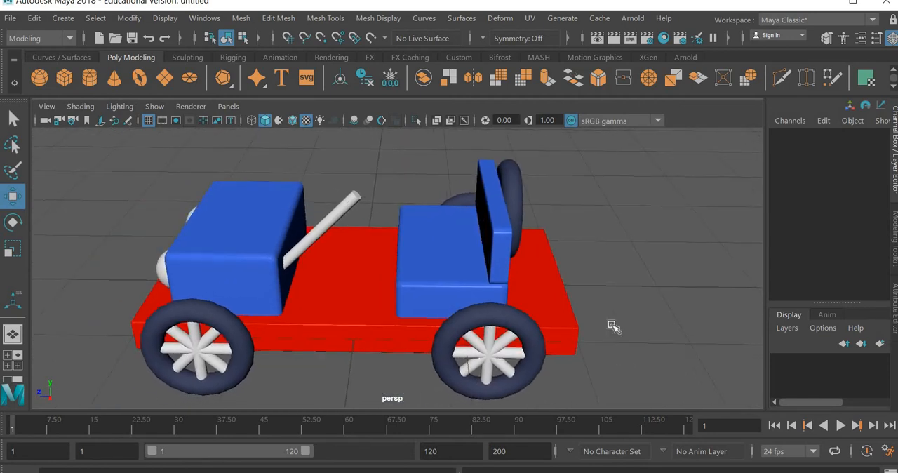
{"action": "left_click_drag", "start_coordinate": [592, 345], "coordinate": [567, 311], "text": "alt"}
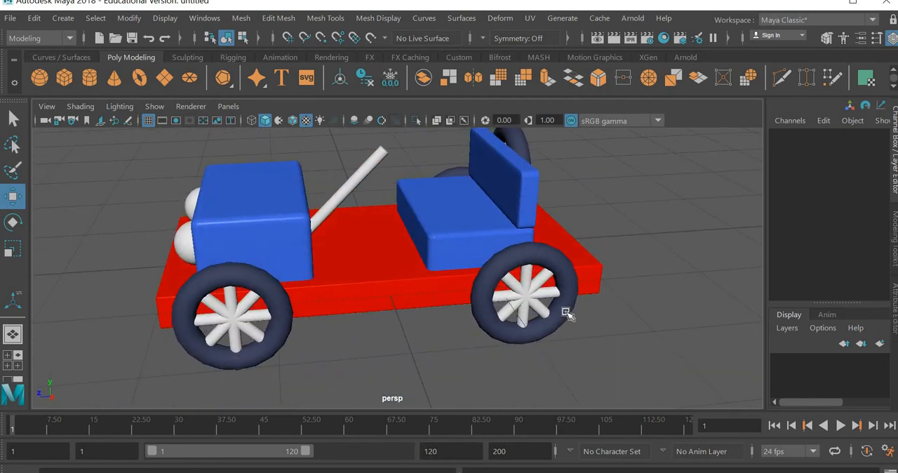
{"action": "middle_click_drag", "start_coordinate": [415, 239], "coordinate": [377, 302], "text": "alt"}
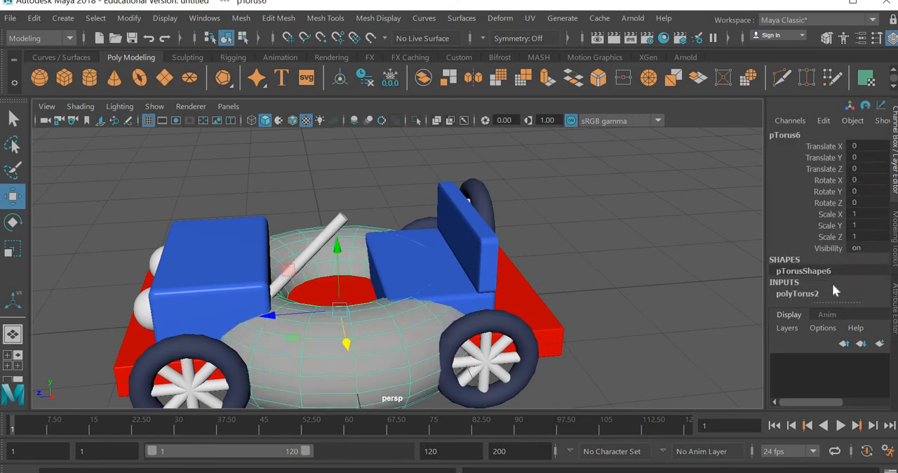
{"action": "left_click", "coordinate": [813, 292]}
{"action": "scroll", "coordinate": [831, 268], "scroll_direction": "down", "scroll_amount": 3}
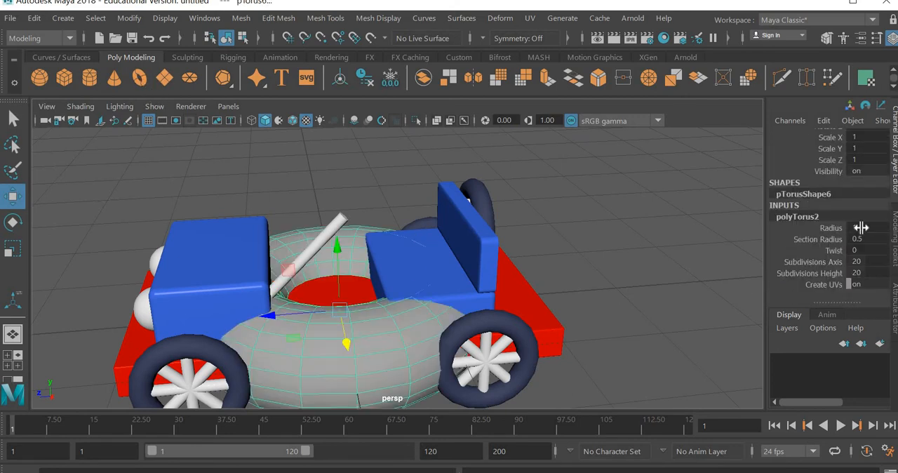
{"action": "left_click", "coordinate": [882, 239]}
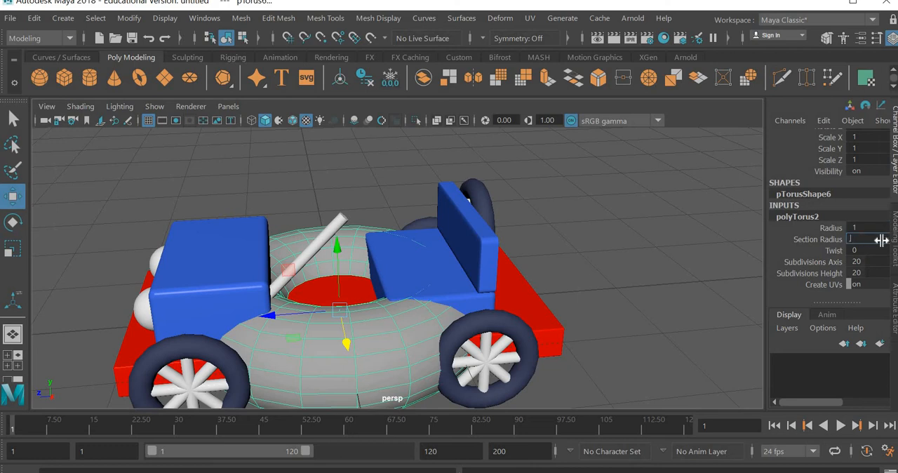
{"action": "type", "text": "0.1"}
{"action": "key", "text": "Return"}
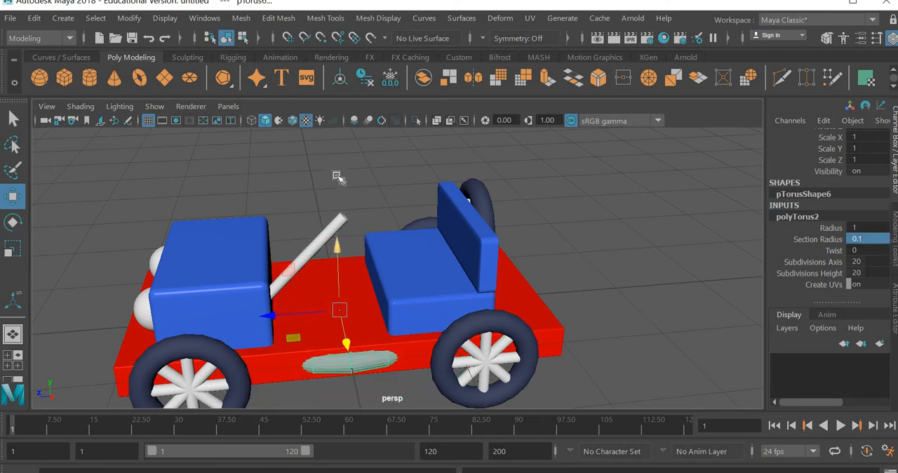
Raise the torus to the upper end of the steering rod and set its radius to 0.4
{"action": "left_click_drag", "start_coordinate": [336, 246], "coordinate": [334, 157]}
{"action": "left_click", "coordinate": [864, 227]}
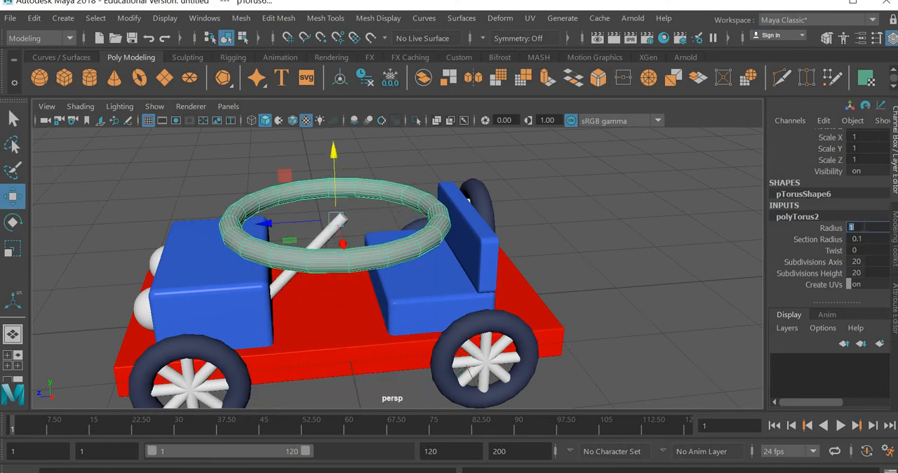
{"action": "type", "text": "0.4"}
{"action": "key", "text": "Return"}
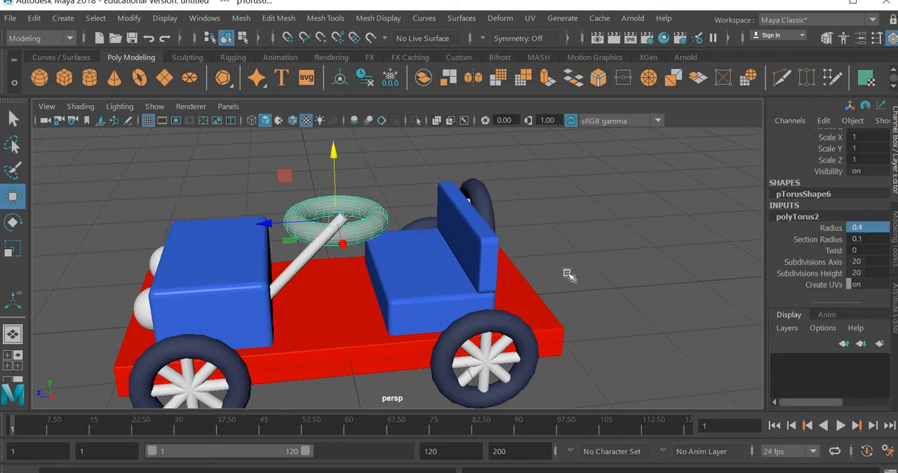
Move the torus sideways onto the steering rod near its upper end
{"action": "left_click_drag", "start_coordinate": [416, 327], "coordinate": [260, 195], "text": "alt"}
{"action": "left_click_drag", "start_coordinate": [392, 220], "coordinate": [347, 260], "text": "alt"}
{"action": "scroll", "coordinate": [362, 208], "scroll_direction": "up", "scroll_amount": 5}
{"action": "key", "text": "f"}
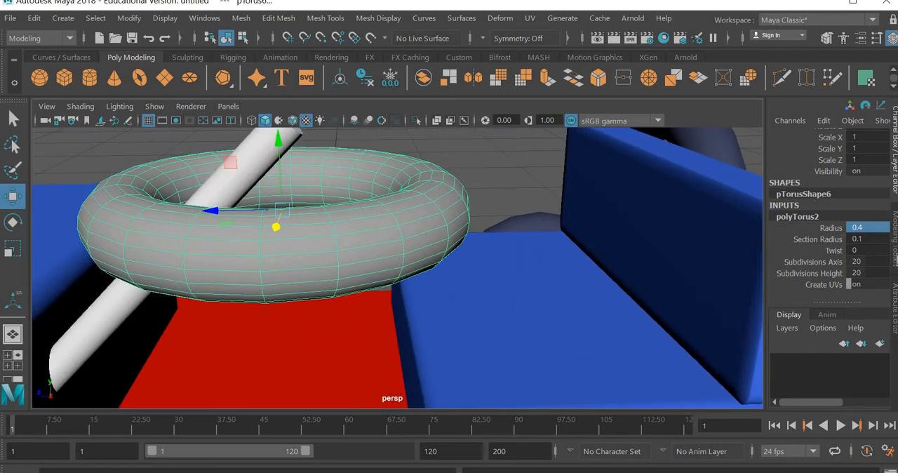
Set the steering wheel torus's section radius to 0.05 and its radius to 0.2
{"action": "double_click", "coordinate": [877, 239]}
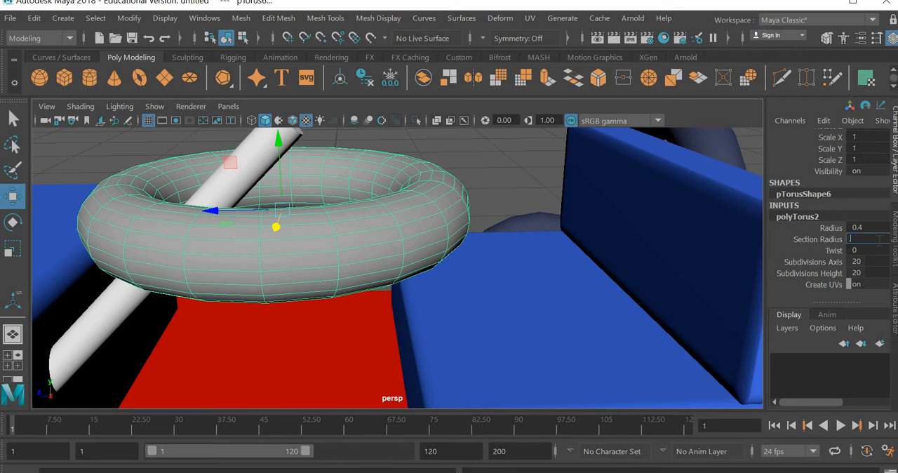
{"action": "type", "text": ".05"}
{"action": "key", "text": "Return"}
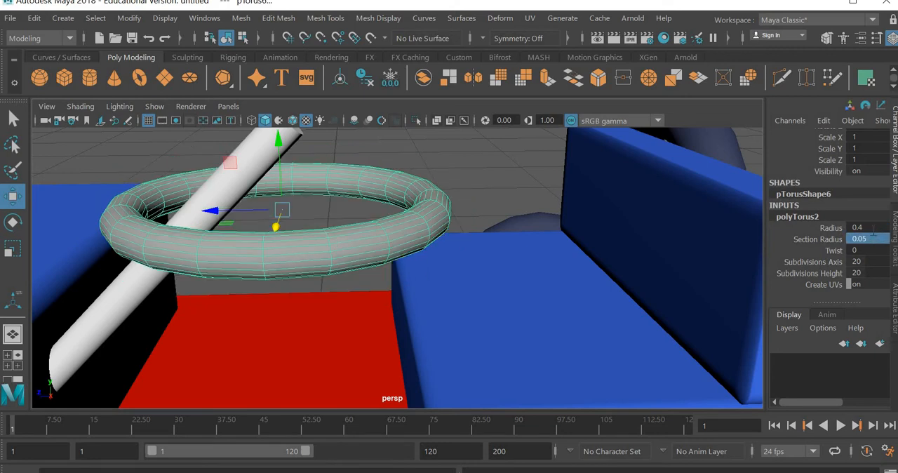
{"action": "double_click", "coordinate": [873, 228]}
{"action": "type", "text": "1"}
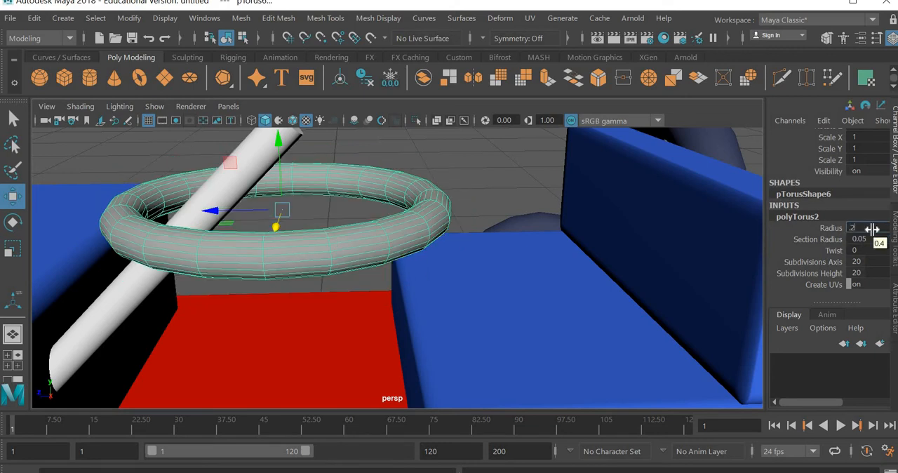
{"action": "key", "text": "Return"}
Center the torus on the upper end of the steering rod along X and Z in the top view
{"action": "left_click_drag", "start_coordinate": [344, 315], "coordinate": [319, 273], "text": "alt"}
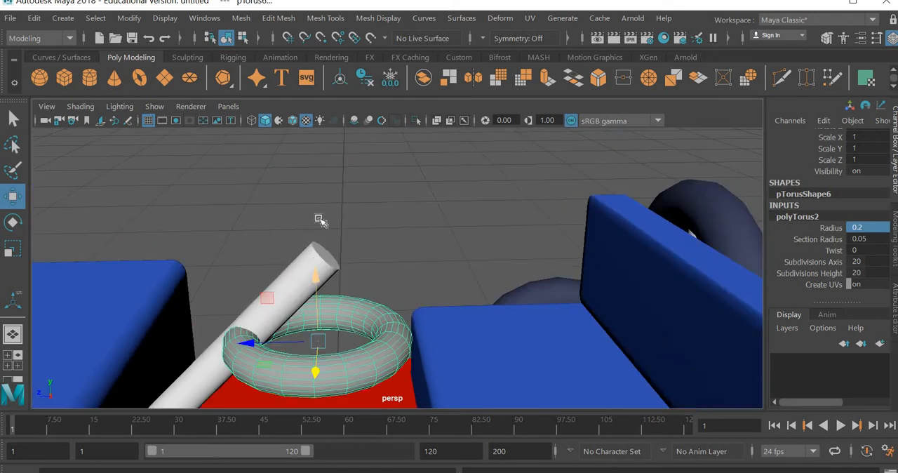
{"action": "left_click_drag", "start_coordinate": [319, 219], "coordinate": [319, 191]}
{"action": "left_click_drag", "start_coordinate": [342, 353], "coordinate": [319, 354], "text": "alt"}
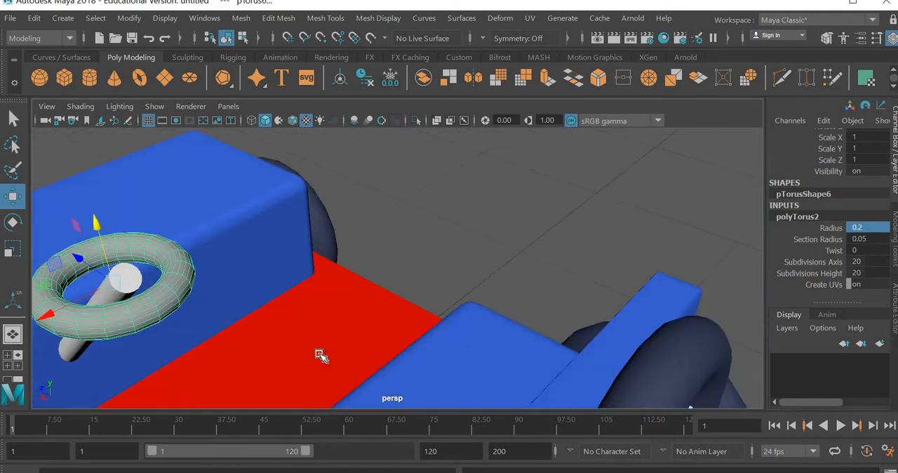
{"action": "key", "text": "space"}
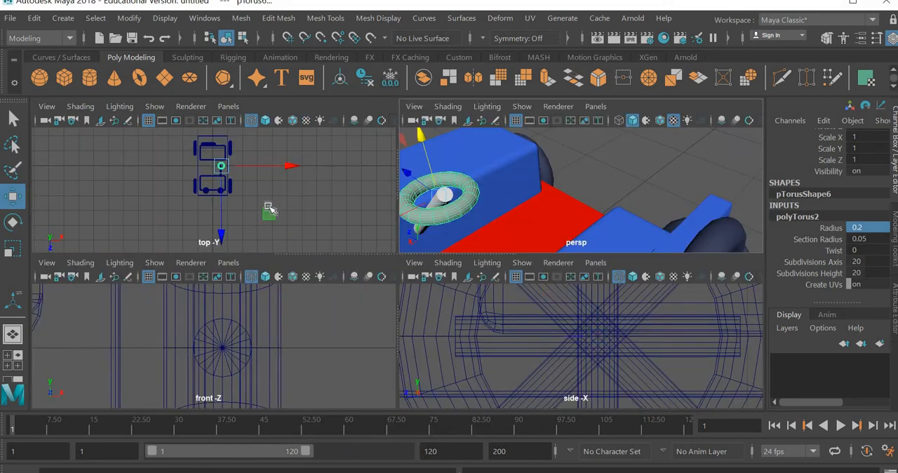
{"action": "key", "text": "space"}
{"action": "scroll", "coordinate": [501, 156], "scroll_direction": "up", "scroll_amount": 4}
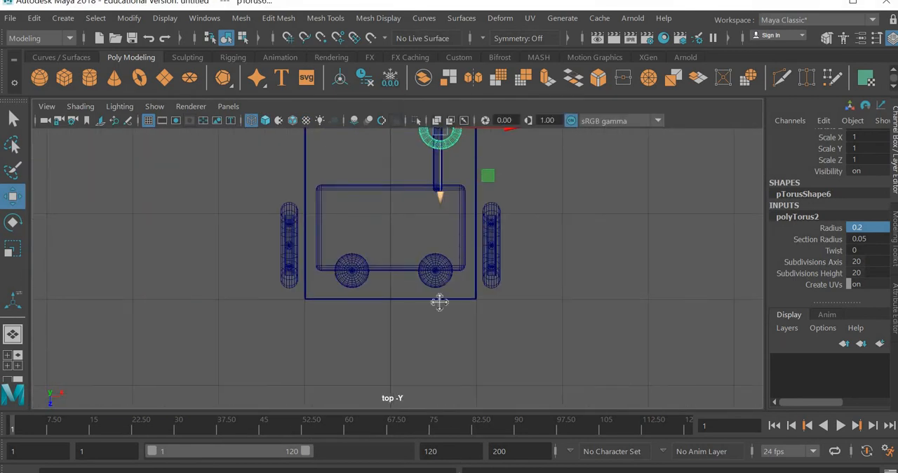
{"action": "middle_click_drag", "start_coordinate": [468, 149], "coordinate": [420, 298], "text": "alt"}
{"action": "scroll", "coordinate": [364, 318], "scroll_direction": "up", "scroll_amount": 8}
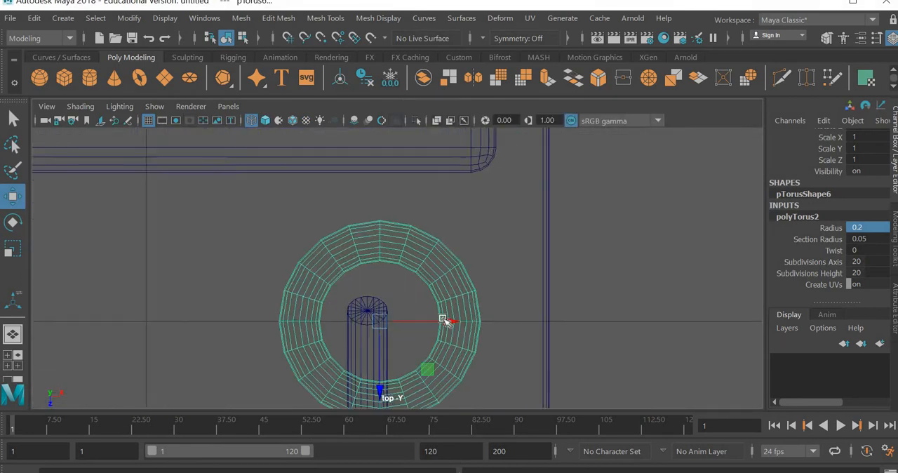
{"action": "left_click_drag", "start_coordinate": [444, 319], "coordinate": [429, 347]}
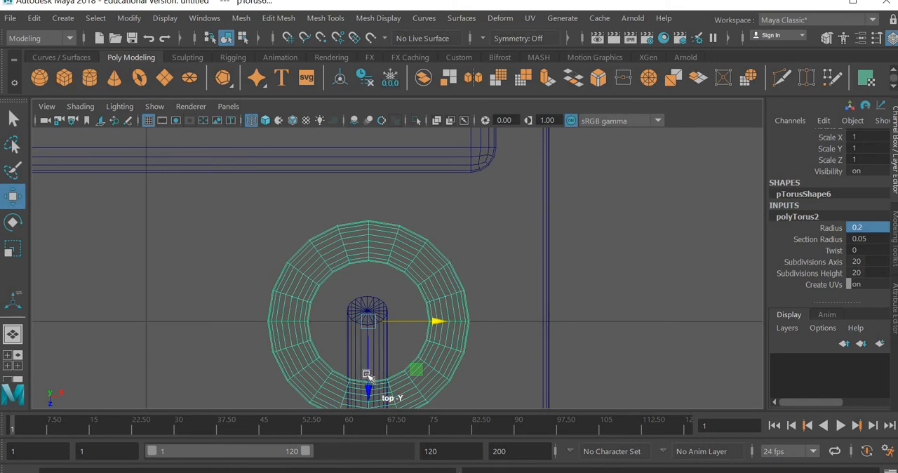
{"action": "left_click_drag", "start_coordinate": [367, 376], "coordinate": [370, 366]}
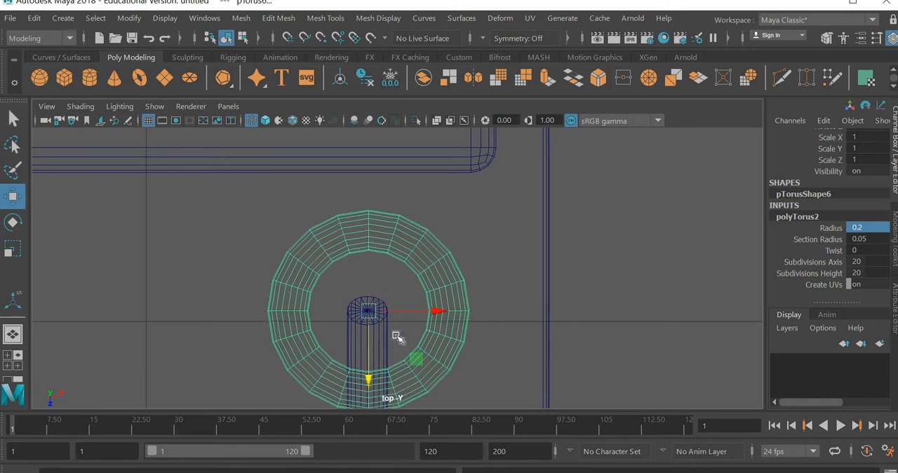
Frame the steering wheel torus in the side view and activate the Rotate tool on it
{"action": "key", "text": "space"}
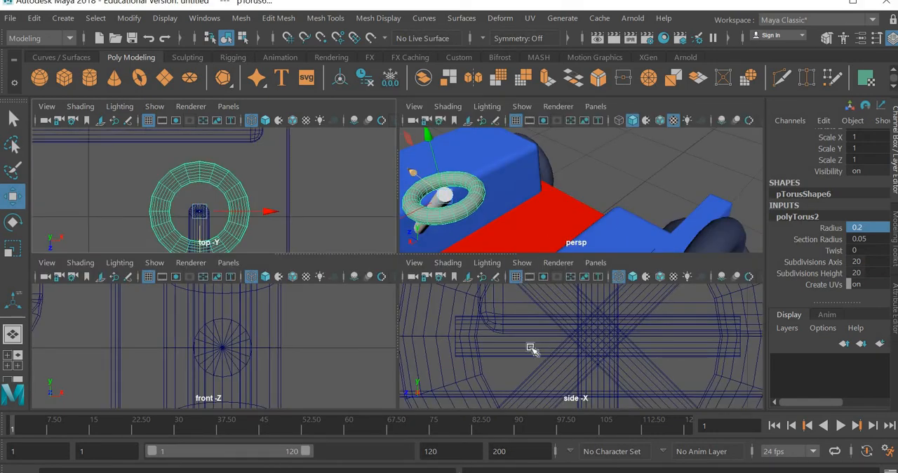
{"action": "key", "text": "space"}
{"action": "scroll", "coordinate": [527, 349], "scroll_direction": "down", "scroll_amount": 15}
{"action": "scroll", "coordinate": [439, 247], "scroll_direction": "up", "scroll_amount": 5}
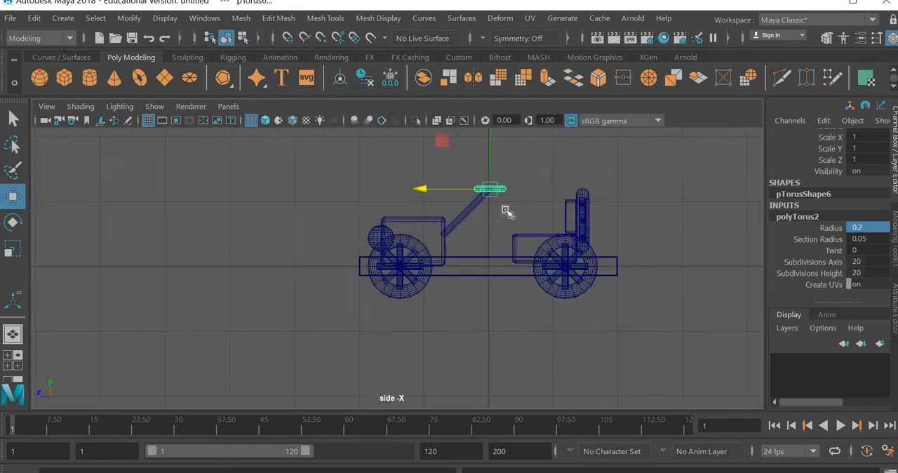
{"action": "scroll", "coordinate": [507, 212], "scroll_direction": "up", "scroll_amount": 3}
{"action": "middle_click_drag", "start_coordinate": [569, 194], "coordinate": [416, 334], "text": "alt"}
{"action": "scroll", "coordinate": [416, 334], "scroll_direction": "up", "scroll_amount": 2}
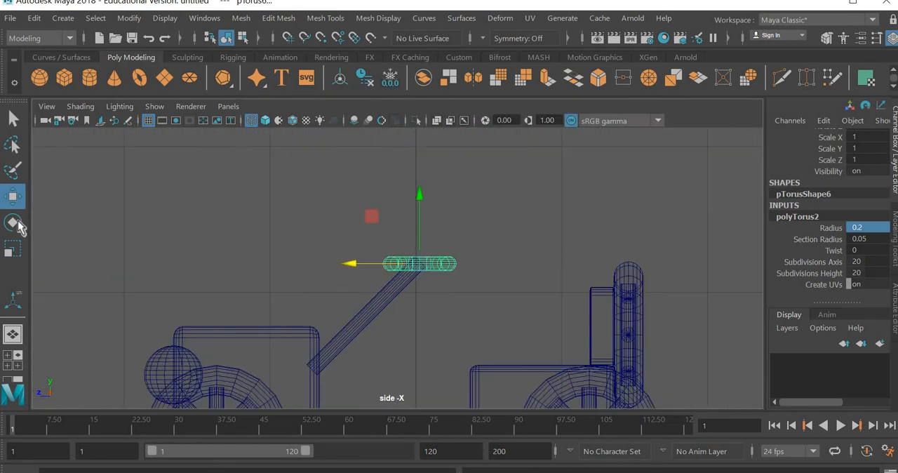
{"action": "left_click", "coordinate": [12, 223]}
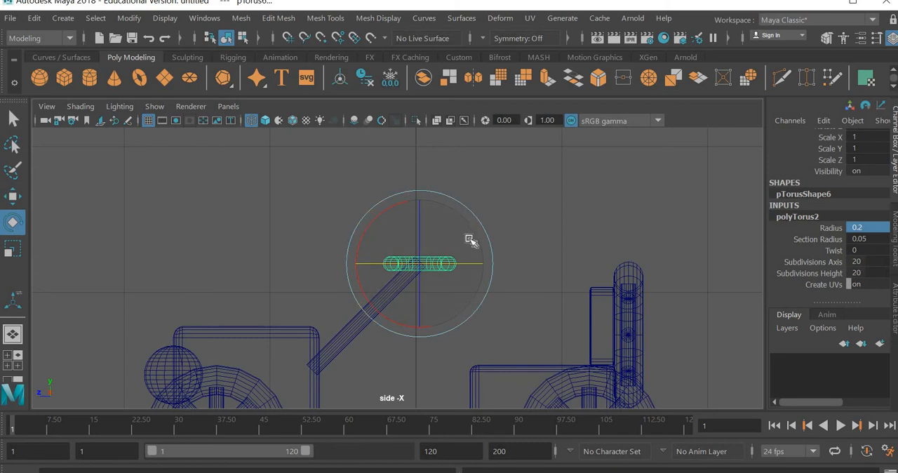
{"action": "left_click_drag", "start_coordinate": [470, 240], "coordinate": [467, 243]}
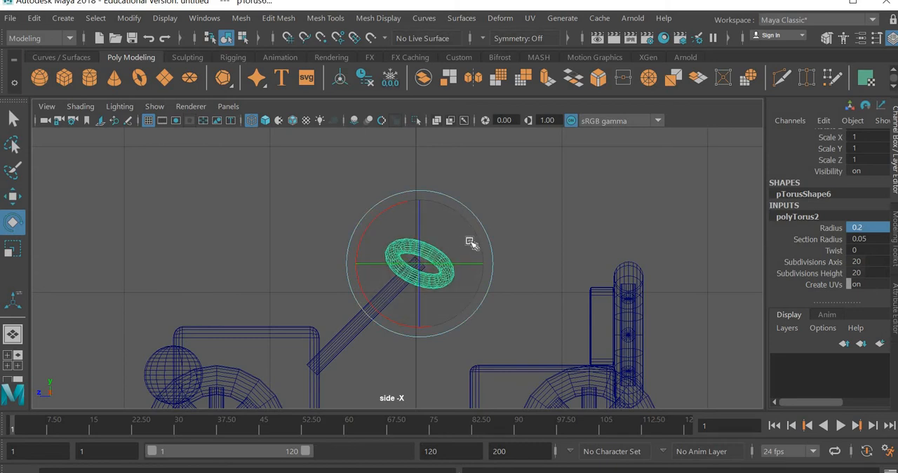
{"action": "key", "text": "ctrl+z"}
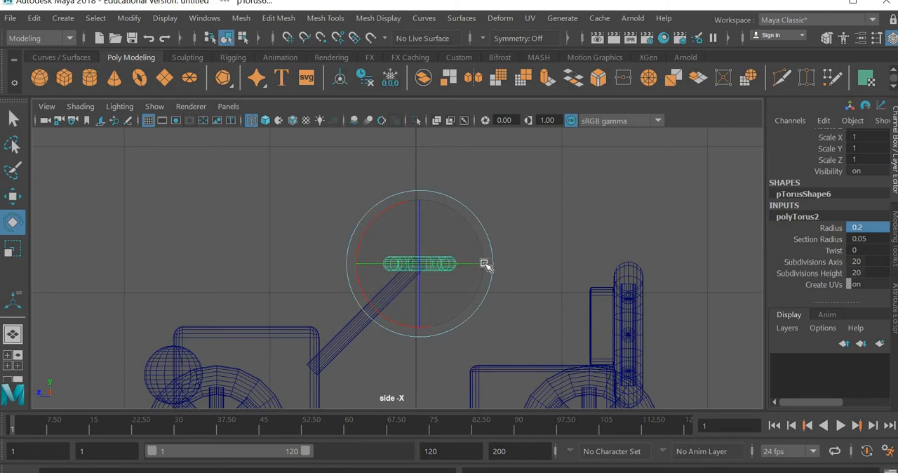
{"action": "left_click_drag", "start_coordinate": [484, 264], "coordinate": [493, 291]}
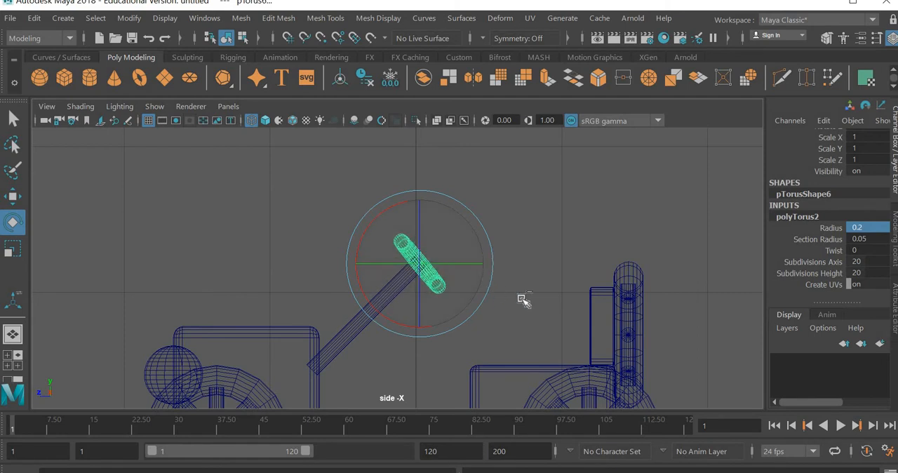
{"action": "key", "text": "ctrl+z"}
{"action": "key", "text": "ctrl+z"}
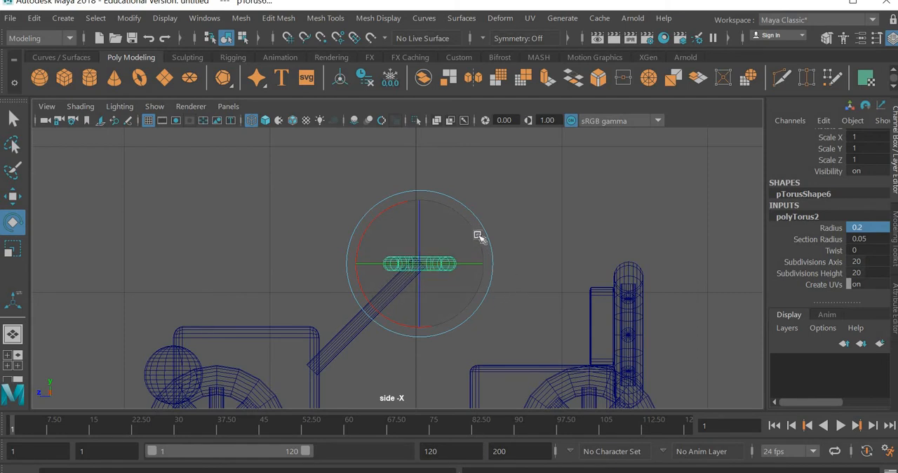
{"action": "left_click_drag", "start_coordinate": [476, 237], "coordinate": [482, 264]}
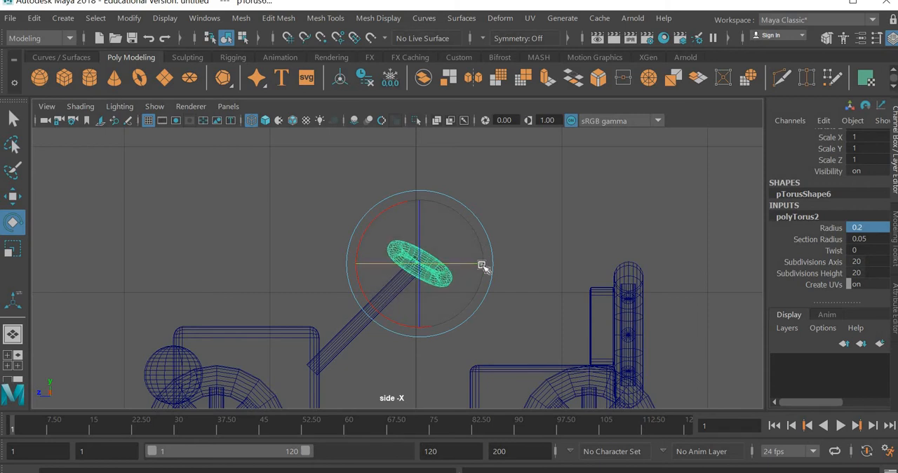
{"action": "key", "text": "ctrl+z"}
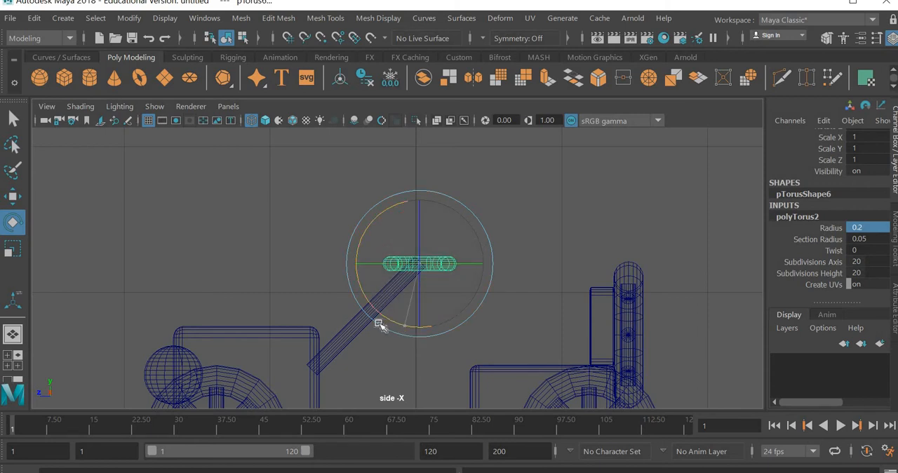
Tilt the steering wheel torus to Rotate X -45 so it sits perpendicular to the steering rod
{"action": "left_click_drag", "start_coordinate": [378, 324], "coordinate": [377, 322]}
{"action": "key", "text": "space"}
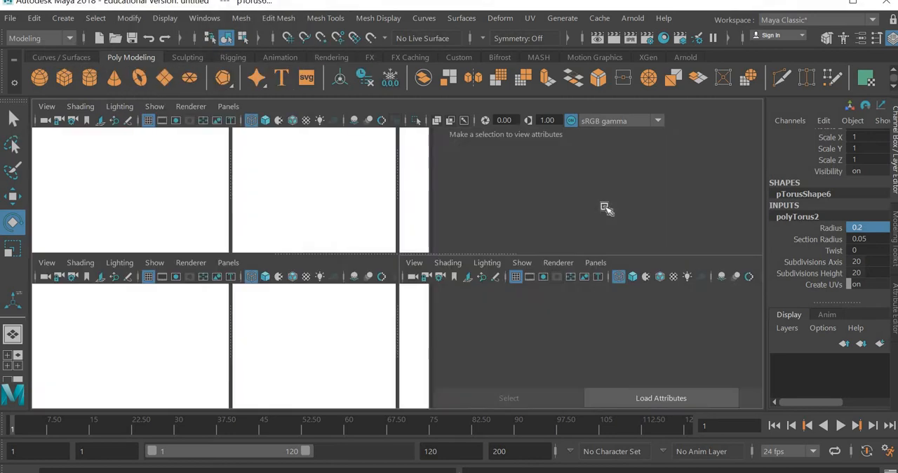
{"action": "key", "text": "space"}
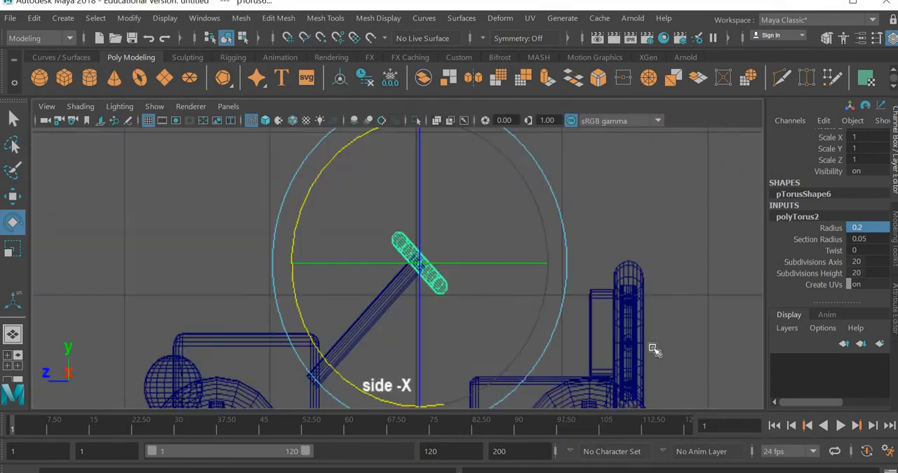
{"action": "key", "text": "space"}
{"action": "key", "text": "space"}
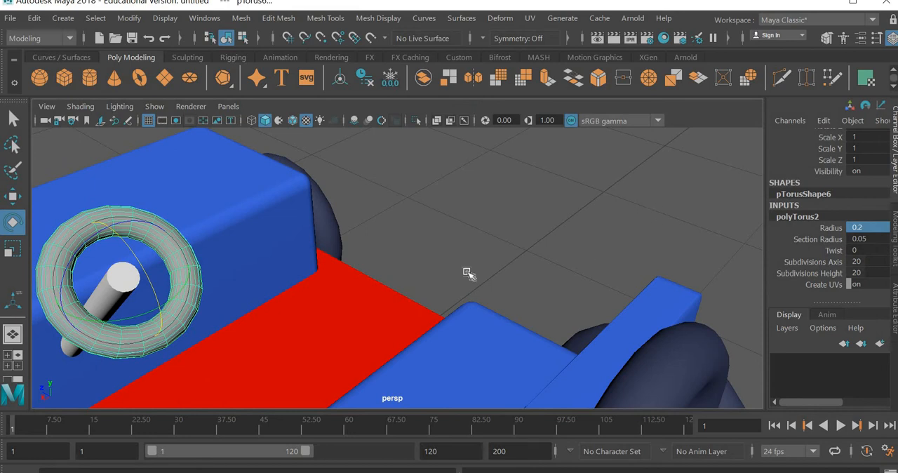
{"action": "scroll", "coordinate": [469, 274], "scroll_direction": "down", "scroll_amount": 5}
{"action": "left_click_drag", "start_coordinate": [435, 278], "coordinate": [408, 289], "text": "alt"}
{"action": "middle_click_drag", "start_coordinate": [408, 289], "coordinate": [410, 315], "text": "alt"}
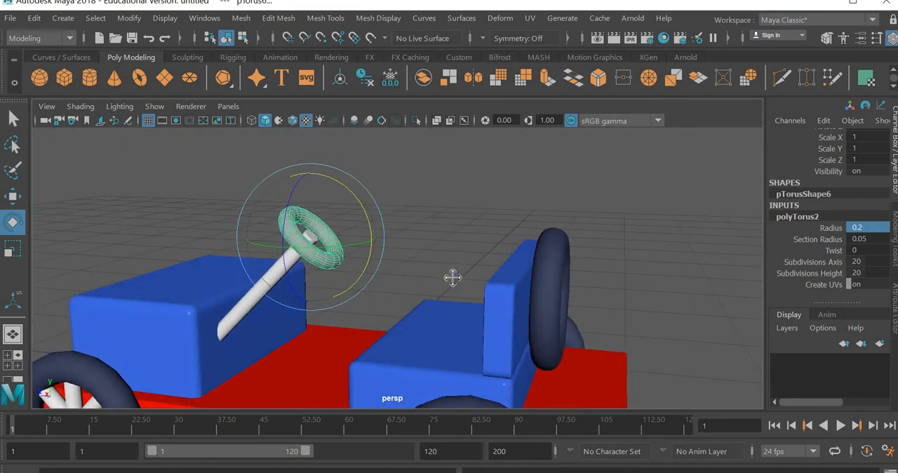
{"action": "left_click_drag", "start_coordinate": [452, 277], "coordinate": [509, 270], "text": "alt"}
{"action": "left_click", "coordinate": [377, 230]}
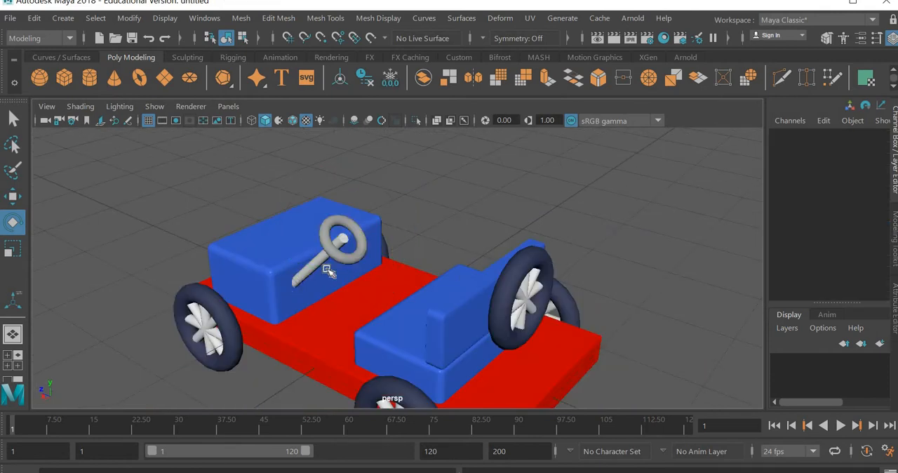
Enlarge the steering wheel by setting the torus's radius to 0.3
{"action": "scroll", "coordinate": [378, 232], "scroll_direction": "up", "scroll_amount": 3}
{"action": "left_click", "coordinate": [288, 210]}
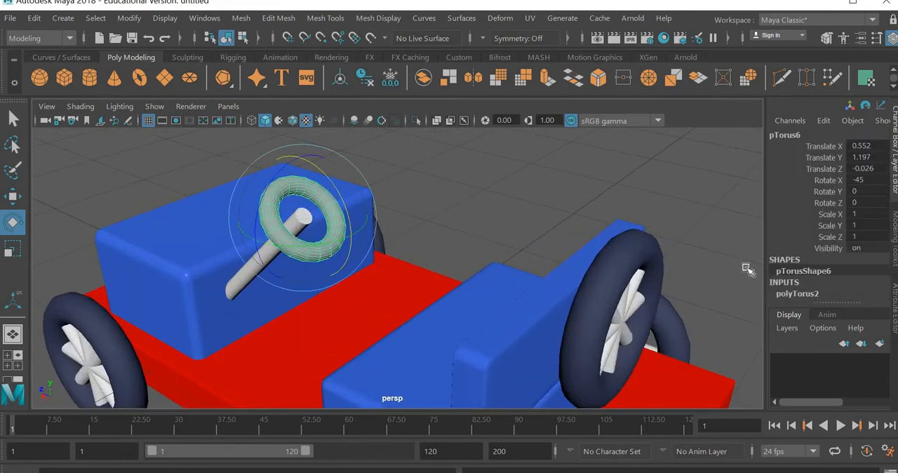
{"action": "left_click", "coordinate": [822, 299]}
{"action": "scroll", "coordinate": [870, 232], "scroll_direction": "down", "scroll_amount": 2}
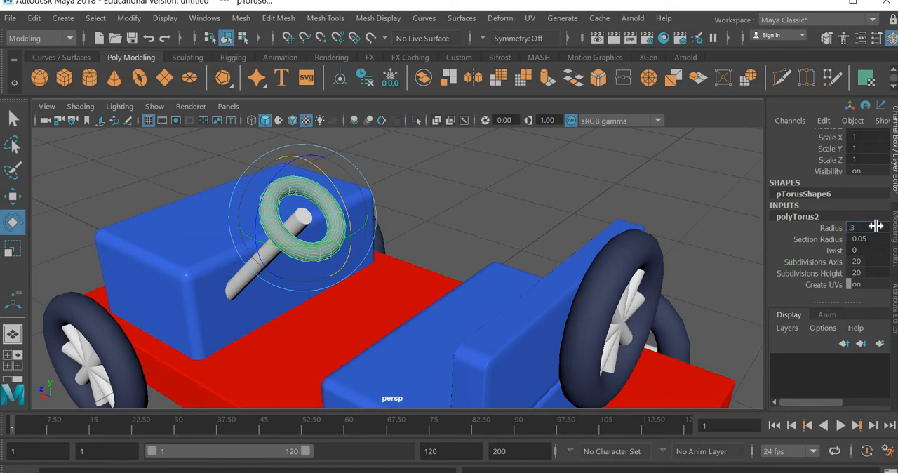
{"action": "key", "text": "Return"}
{"action": "left_click", "coordinate": [470, 243]}
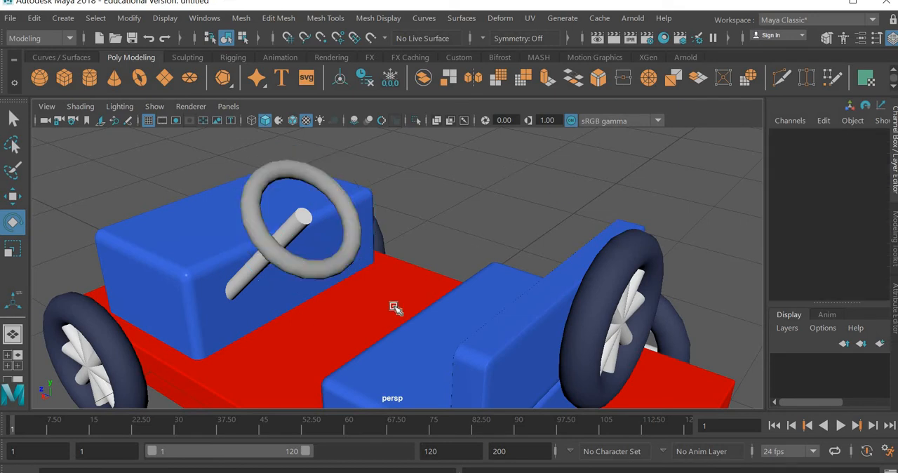
{"action": "scroll", "coordinate": [445, 297], "scroll_direction": "down", "scroll_amount": 3}
{"action": "left_click_drag", "start_coordinate": [450, 297], "coordinate": [446, 297], "text": "alt"}
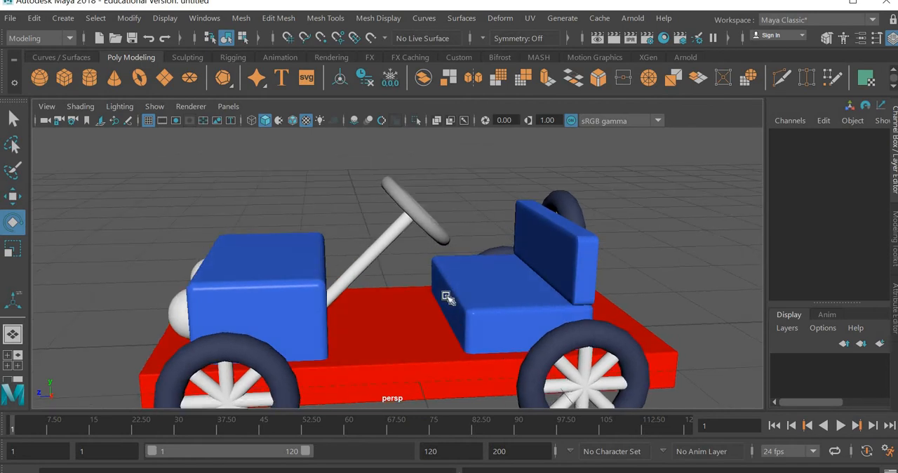
{"action": "scroll", "coordinate": [446, 296], "scroll_direction": "down", "scroll_amount": 4}
{"action": "left_click", "coordinate": [420, 242]}
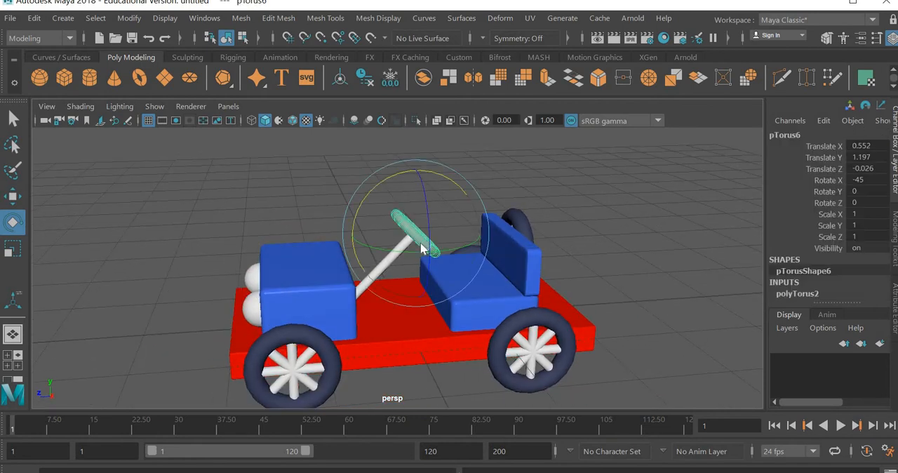
{"action": "right_click", "coordinate": [420, 242]}
{"action": "left_click", "coordinate": [390, 187]}
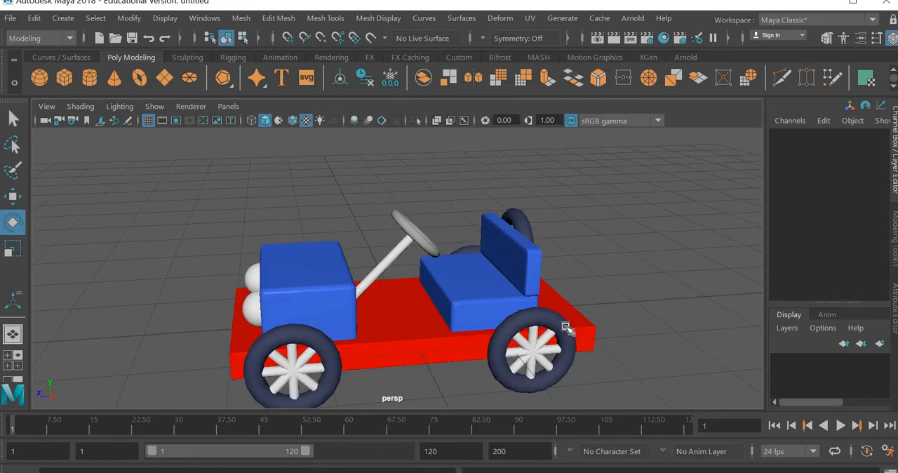
Rename the rear tire's aiStandardSurface4 material to purple_texture
{"action": "left_click", "coordinate": [533, 351]}
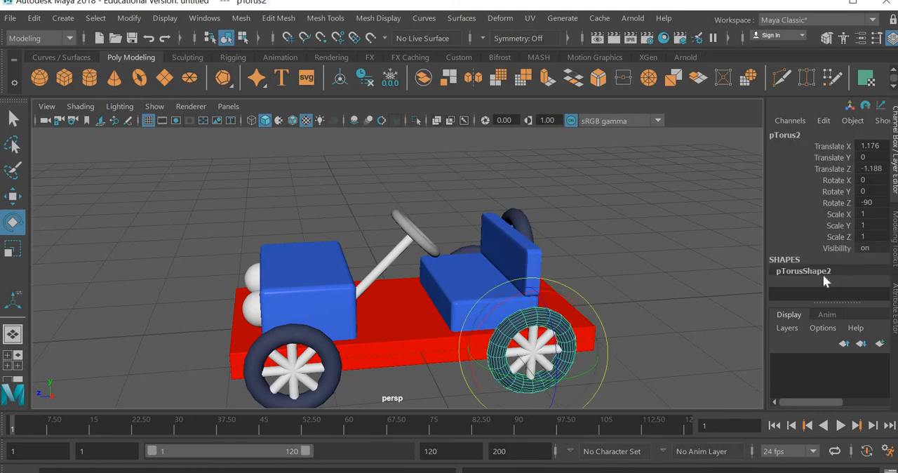
{"action": "left_click", "coordinate": [894, 313]}
{"action": "left_click", "coordinate": [584, 131]}
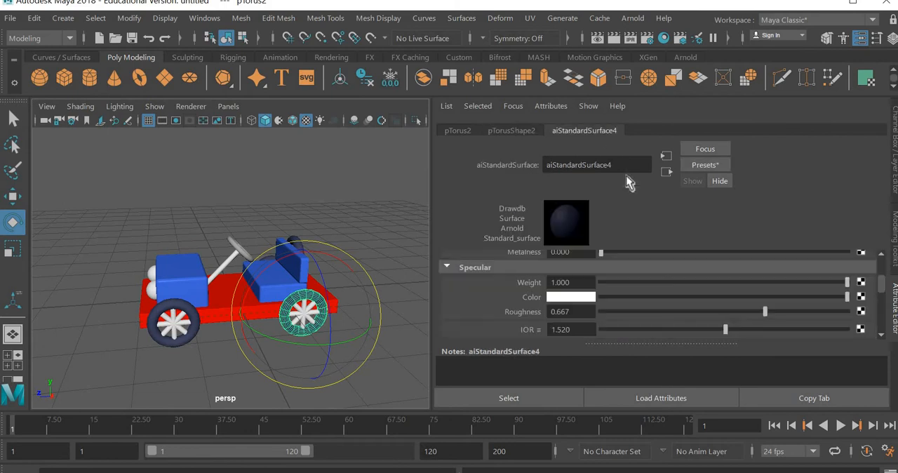
{"action": "left_click_drag", "start_coordinate": [614, 165], "coordinate": [410, 165]}
{"action": "type", "text": "purple"}
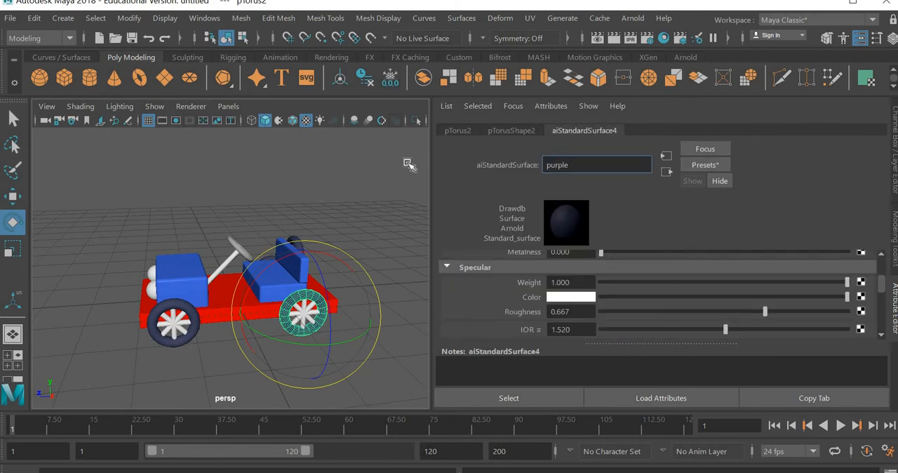
{"action": "type", "text": " texture"}
{"action": "key", "text": "Return"}
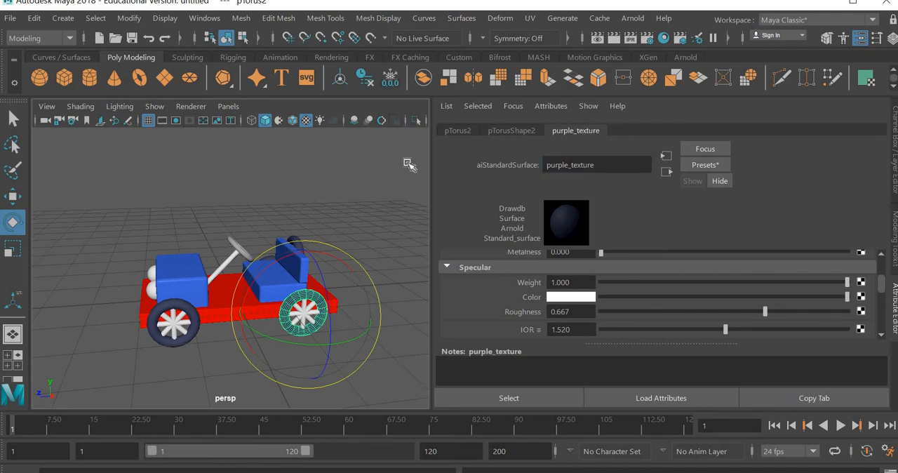
Assign the existing purple_texture material to the steering wheel torus
{"action": "left_click", "coordinate": [232, 242]}
{"action": "left_click", "coordinate": [233, 244]}
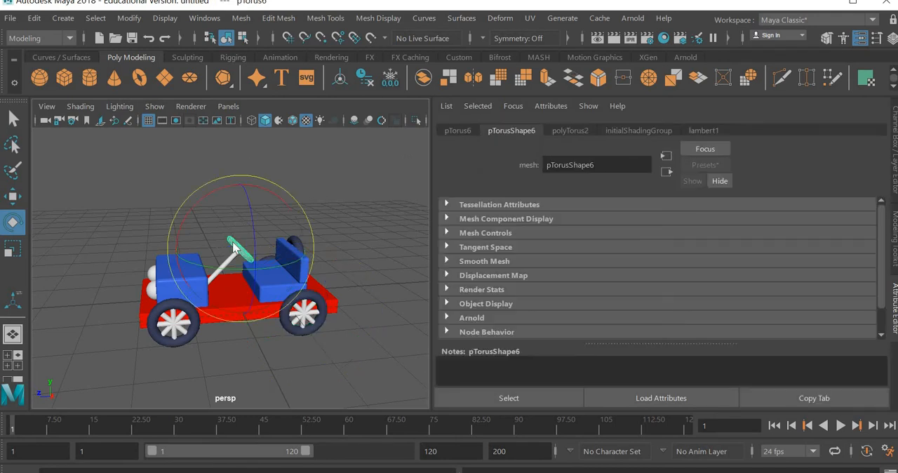
{"action": "right_click_drag", "start_coordinate": [234, 265], "coordinate": [221, 470]}
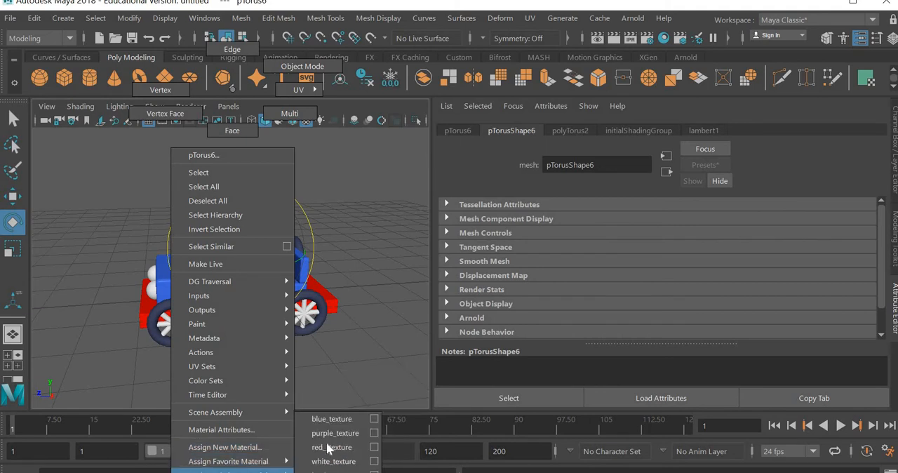
{"action": "right_click_drag", "start_coordinate": [329, 448], "coordinate": [341, 378]}
{"action": "left_click", "coordinate": [259, 351]}
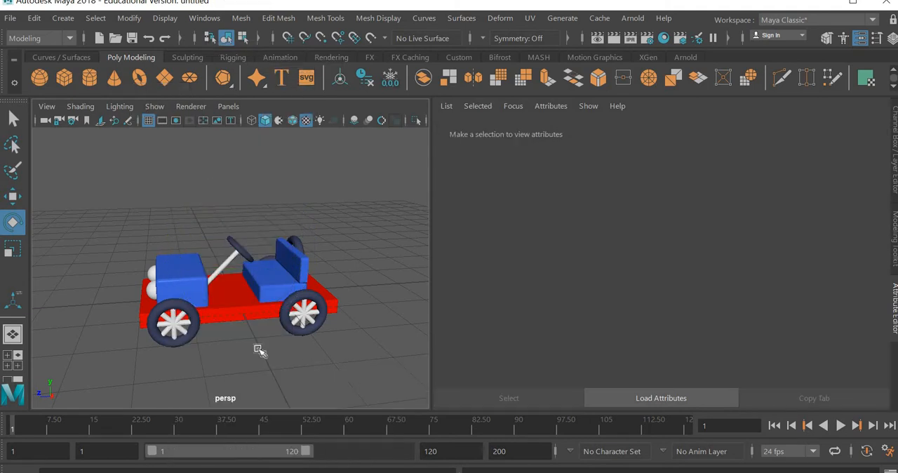
Show the Channel Box instead of the Attribute Editor and orbit the enlarged perspective view to look over the whole car
{"action": "key", "text": "space"}
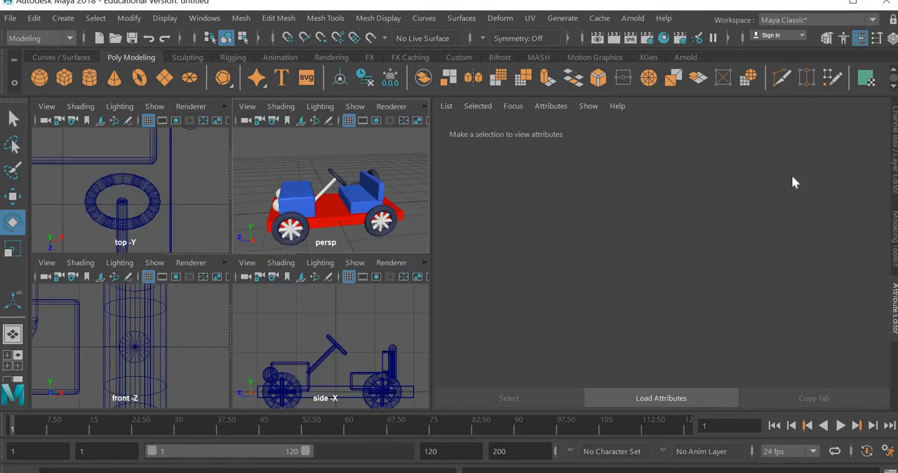
{"action": "key", "text": "ctrl+a"}
{"action": "key", "text": "space"}
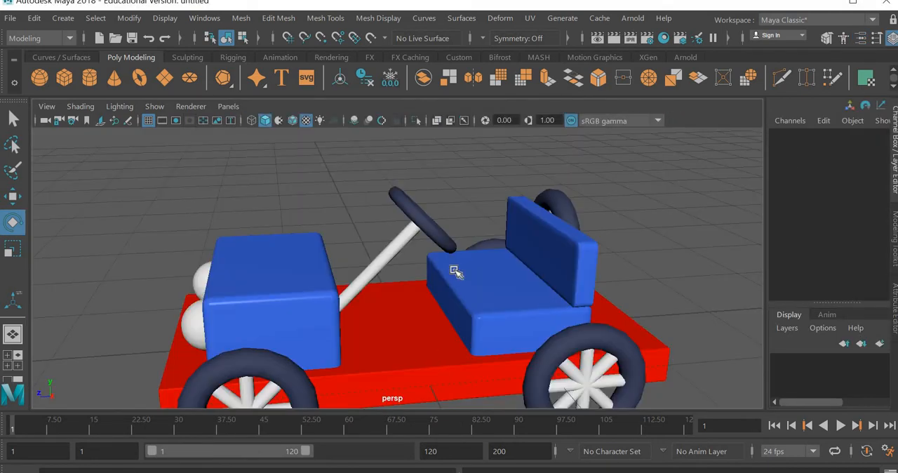
{"action": "left_click_drag", "start_coordinate": [463, 262], "coordinate": [395, 340], "text": "alt"}
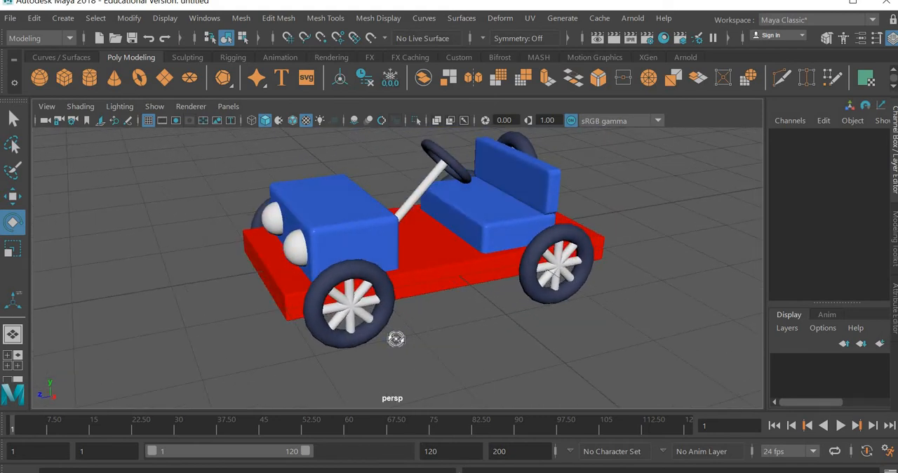
{"action": "left_click_drag", "start_coordinate": [334, 346], "coordinate": [400, 334], "text": "alt"}
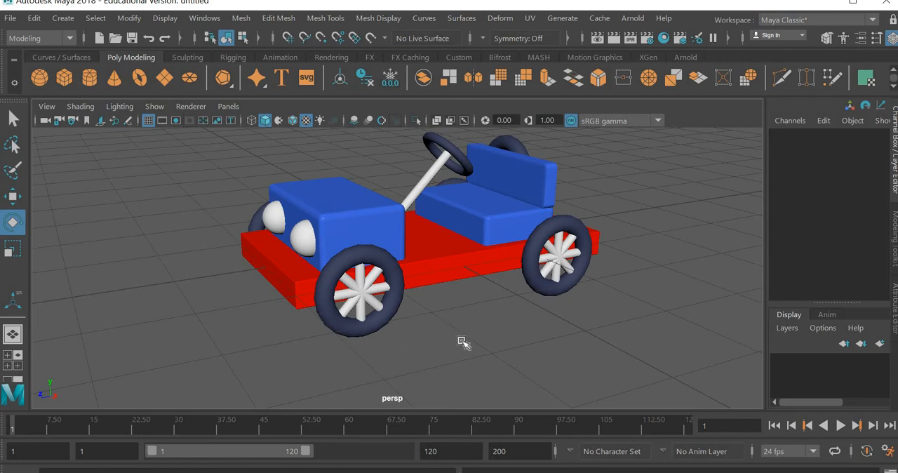
Parent all the car's parts, including wheels, seat, hood, headlights and steering wheel, to the red car base
{"action": "left_click_drag", "start_coordinate": [280, 321], "coordinate": [207, 352]}
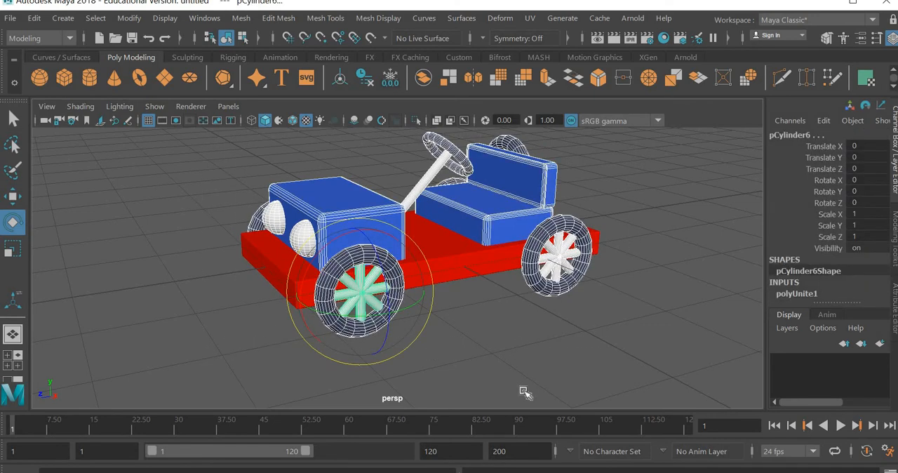
{"action": "left_click", "coordinate": [469, 269]}
{"action": "left_click", "coordinate": [298, 303]}
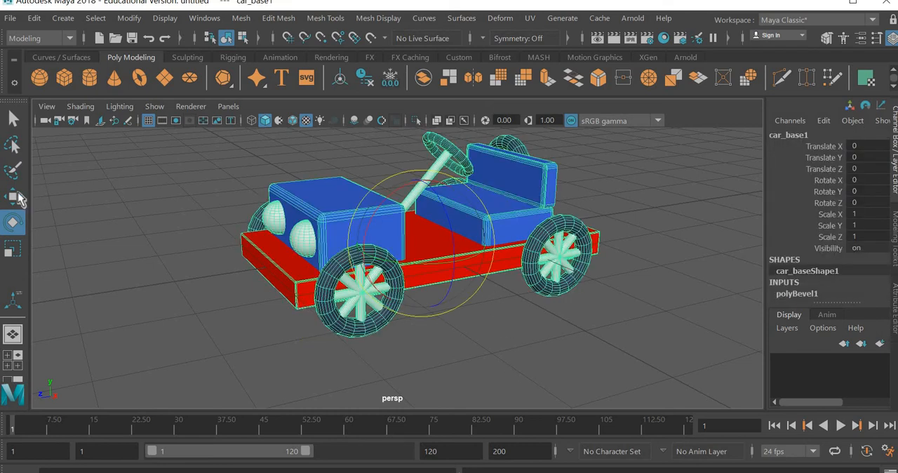
Test the parenting by moving the red car base along Z to about -0.121
{"action": "key", "text": "w"}
{"action": "middle_click_drag", "start_coordinate": [116, 288], "coordinate": [389, 320]}
{"action": "left_click", "coordinate": [468, 347]}
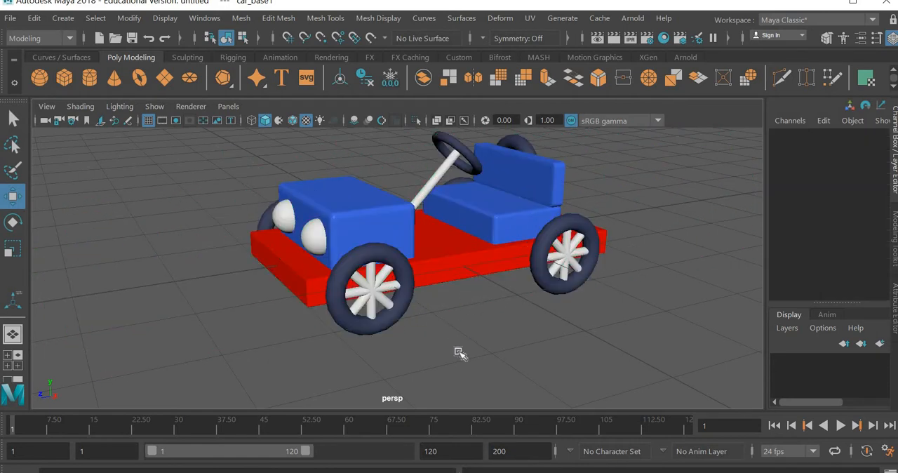
Rotate the near front wheel's spokes to about Rotate X 52.578 and its tire to about Rotate Y 82.992
{"action": "left_click", "coordinate": [387, 297]}
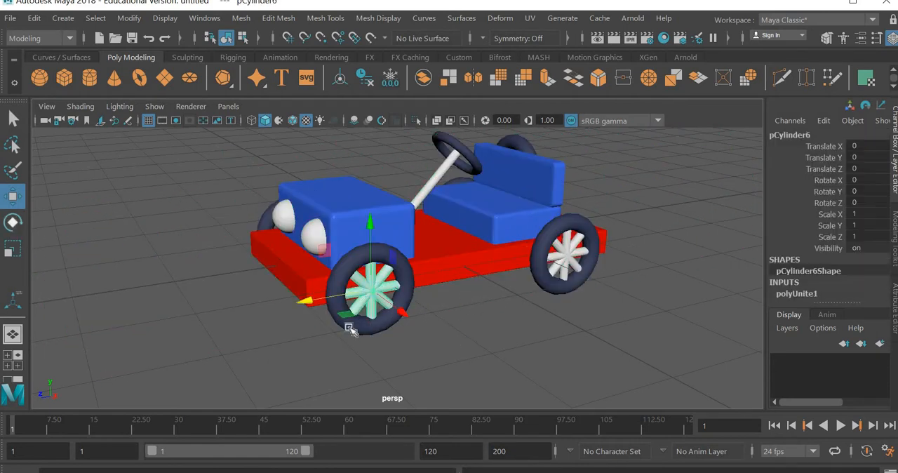
{"action": "left_click", "coordinate": [13, 222]}
{"action": "left_click_drag", "start_coordinate": [309, 289], "coordinate": [302, 305]}
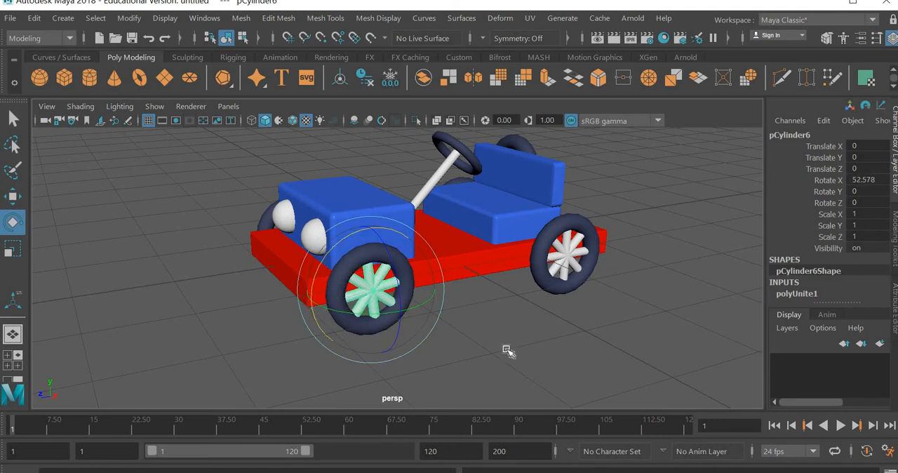
{"action": "left_click", "coordinate": [372, 334]}
{"action": "left_click", "coordinate": [342, 310]}
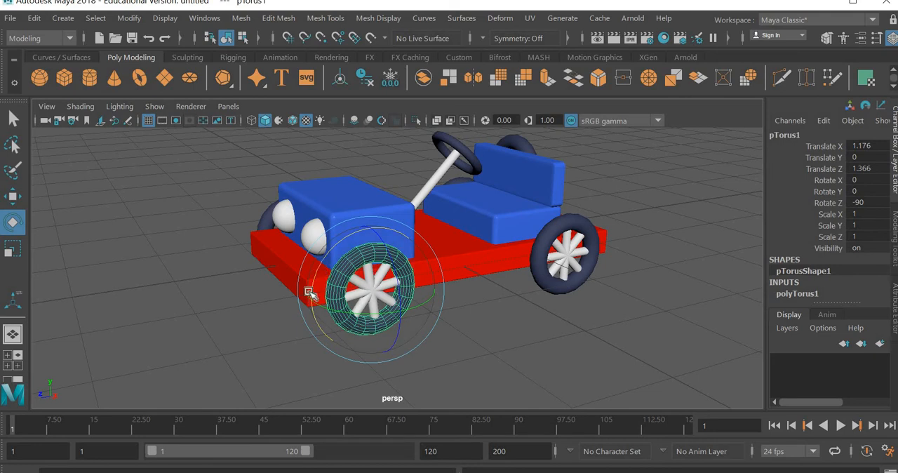
{"action": "left_click_drag", "start_coordinate": [279, 378], "coordinate": [269, 318]}
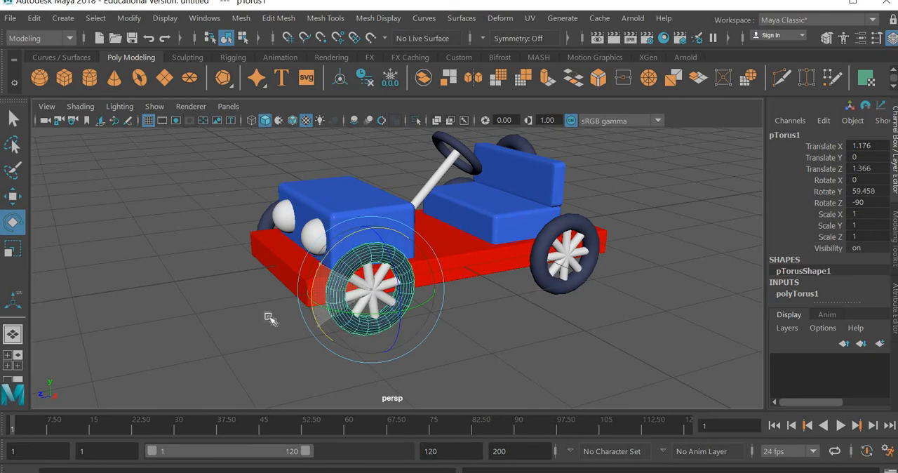
{"action": "left_click", "coordinate": [522, 359]}
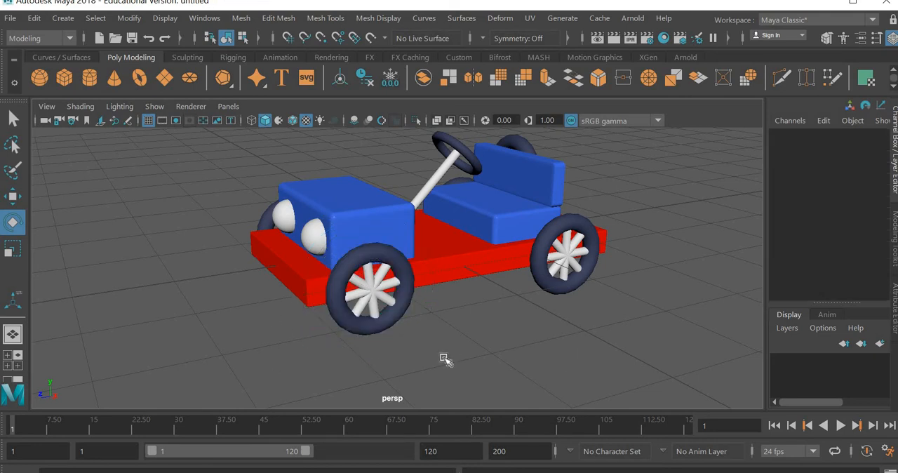
Select the near front wheel's tire and spokes together and spin them about the wheel's axle
{"action": "scroll", "coordinate": [443, 358], "scroll_direction": "up", "scroll_amount": 4}
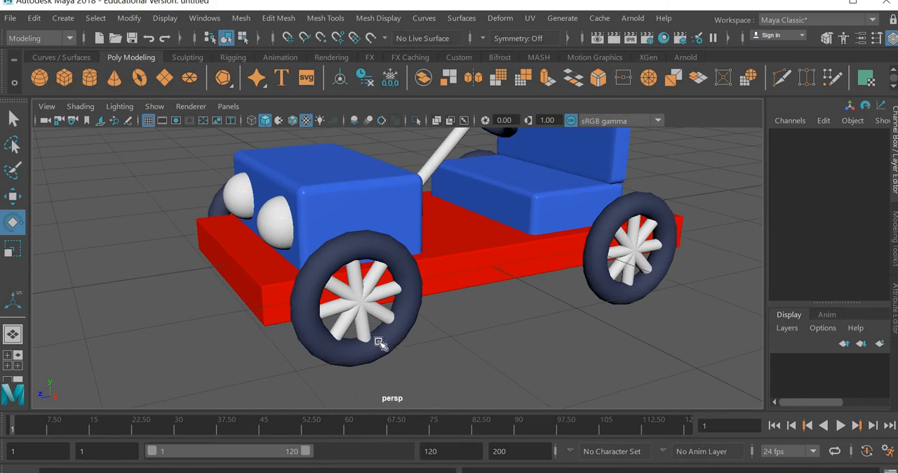
{"action": "left_click", "coordinate": [354, 344]}
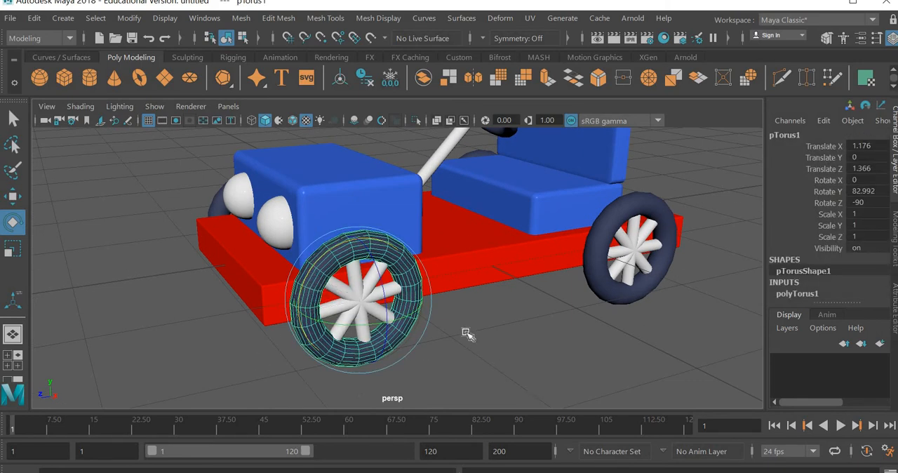
{"action": "left_click", "coordinate": [363, 376]}
{"action": "left_click_drag", "start_coordinate": [363, 376], "coordinate": [443, 317]}
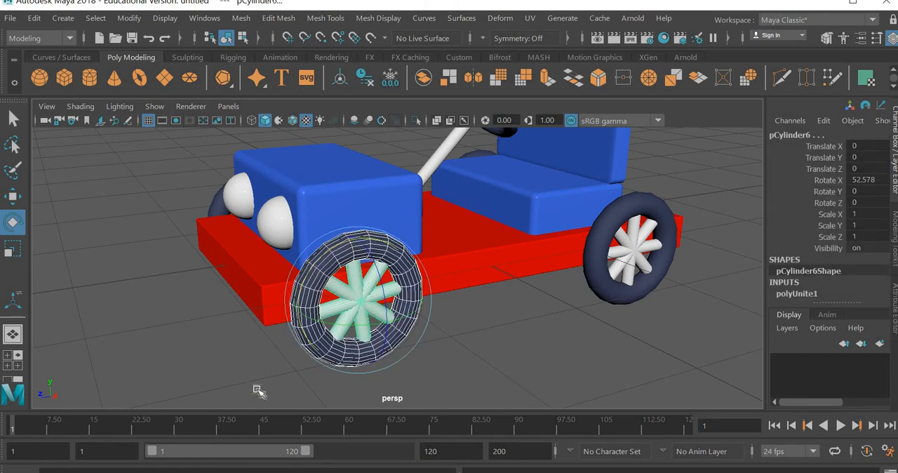
{"action": "left_click_drag", "start_coordinate": [379, 131], "coordinate": [471, 313]}
{"action": "left_click", "coordinate": [476, 335]}
{"action": "scroll", "coordinate": [479, 337], "scroll_direction": "down", "scroll_amount": 2}
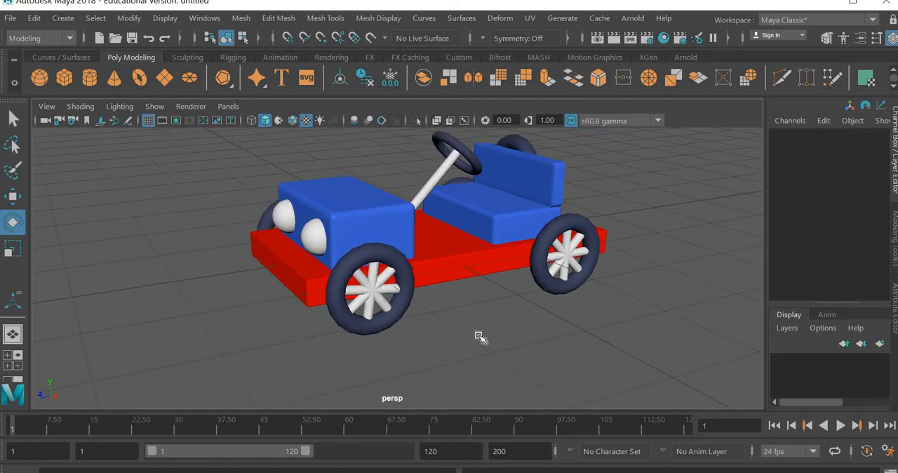
Set a keyframe on the red car base at frame 1 and advance the timeline to frame 48
{"action": "left_click", "coordinate": [456, 268]}
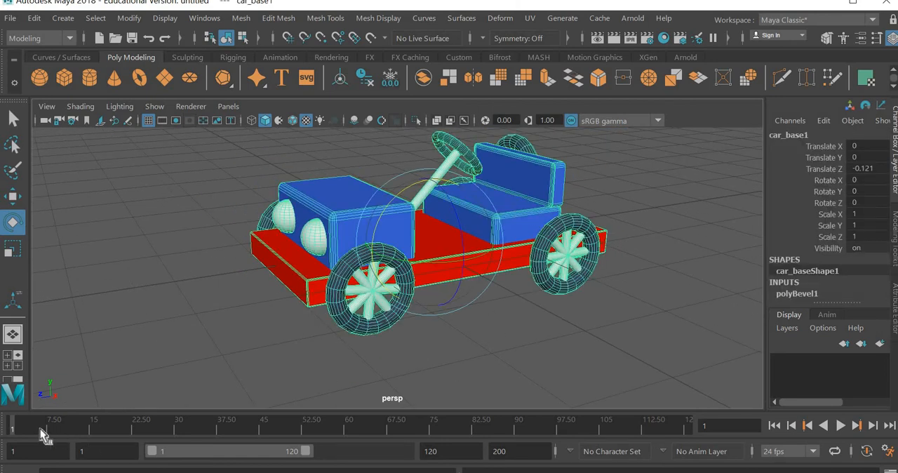
{"action": "key", "text": "s"}
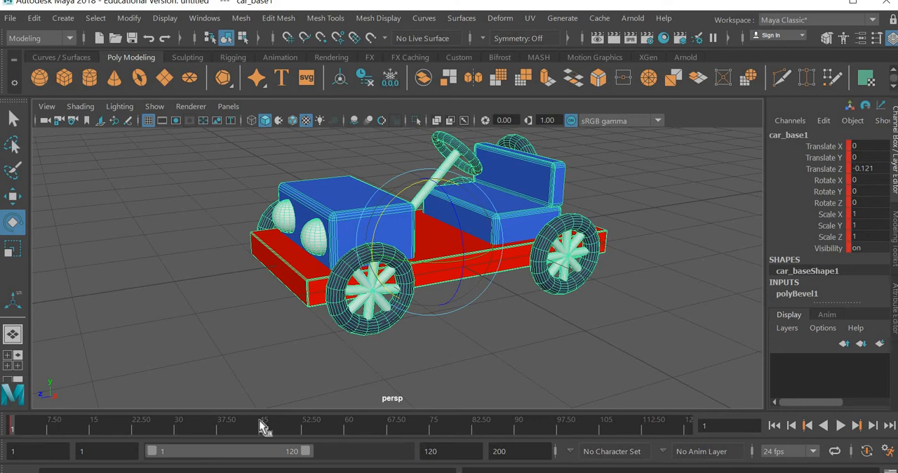
{"action": "left_click_drag", "start_coordinate": [280, 427], "coordinate": [286, 434]}
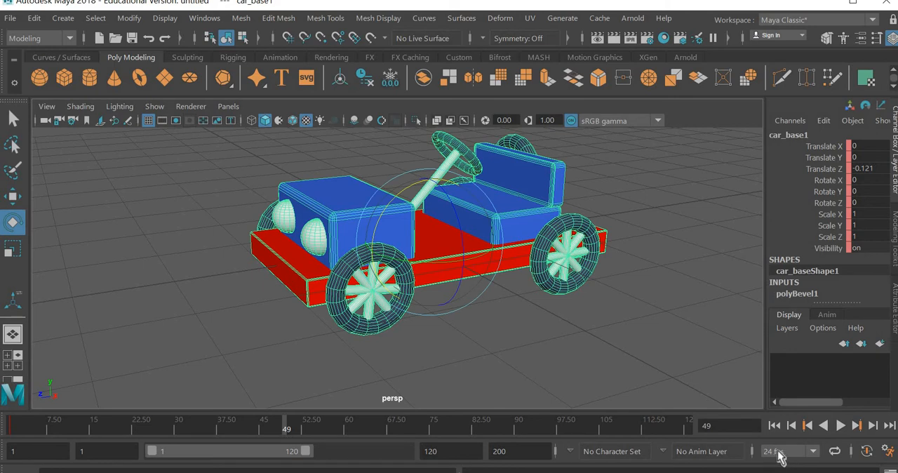
{"action": "left_click", "coordinate": [278, 430]}
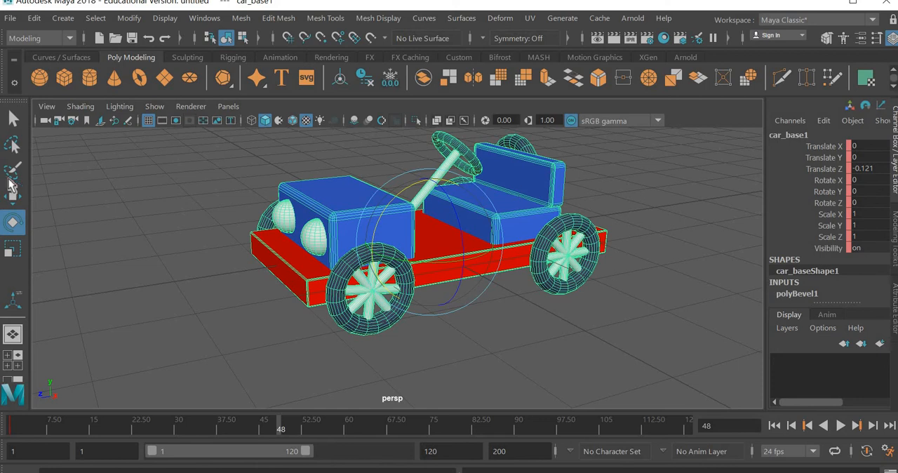
At frame 1, move the car base backward to about Translate Z -3.913 and key this starting position
{"action": "key", "text": "w"}
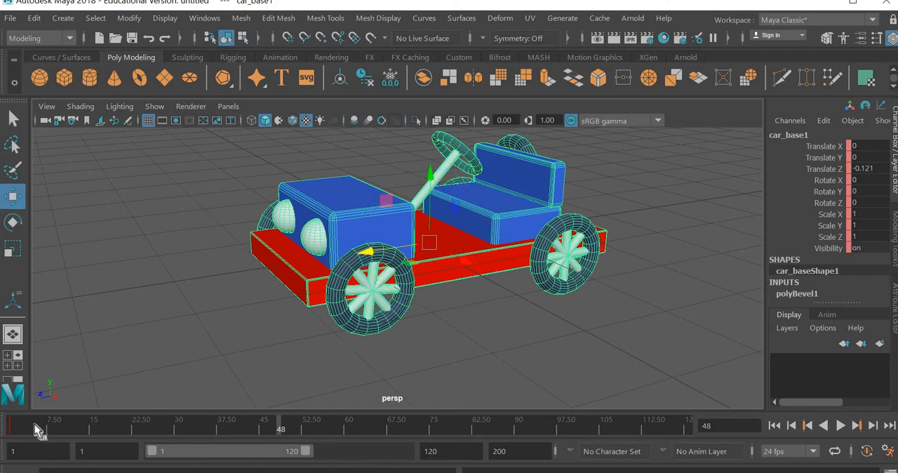
{"action": "key", "text": "alt+shift+v"}
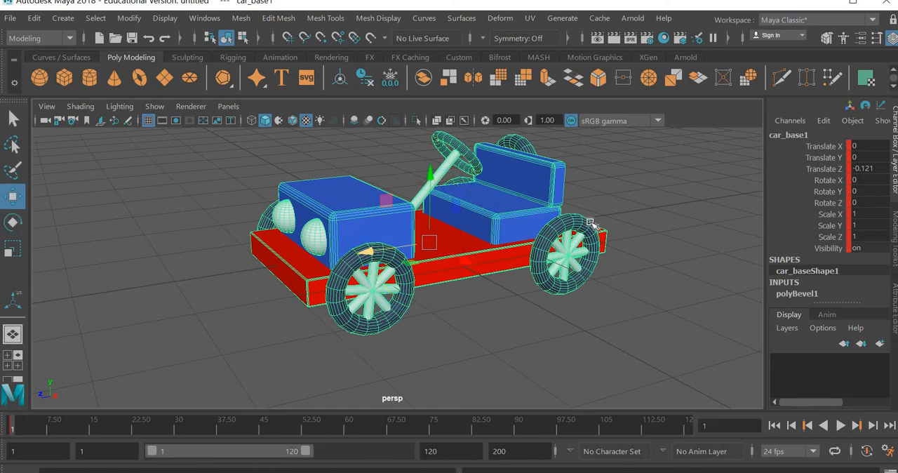
{"action": "left_click_drag", "start_coordinate": [590, 223], "coordinate": [621, 219]}
{"action": "left_click_drag", "start_coordinate": [228, 422], "coordinate": [289, 430]}
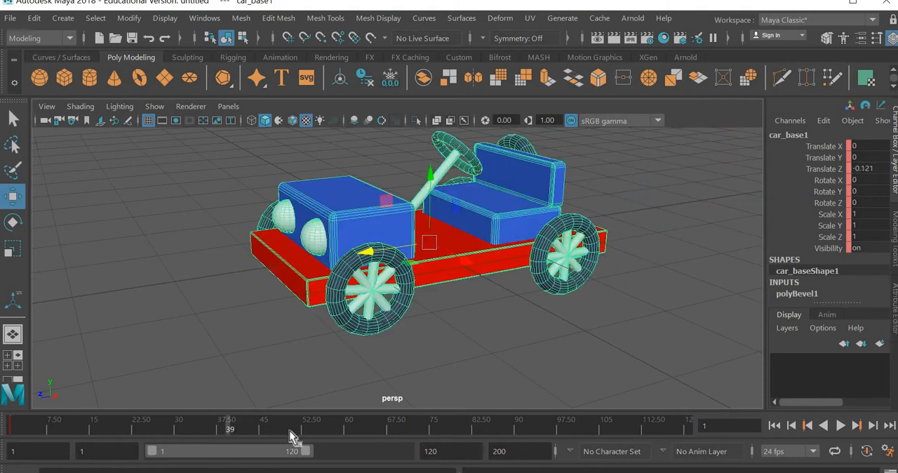
{"action": "key", "text": "alt+v"}
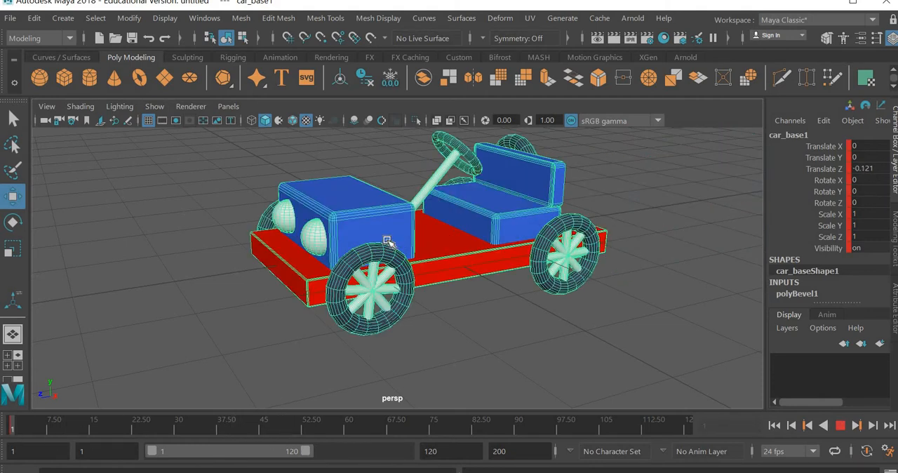
{"action": "key", "text": "alt+v"}
{"action": "left_click_drag", "start_coordinate": [366, 249], "coordinate": [607, 223]}
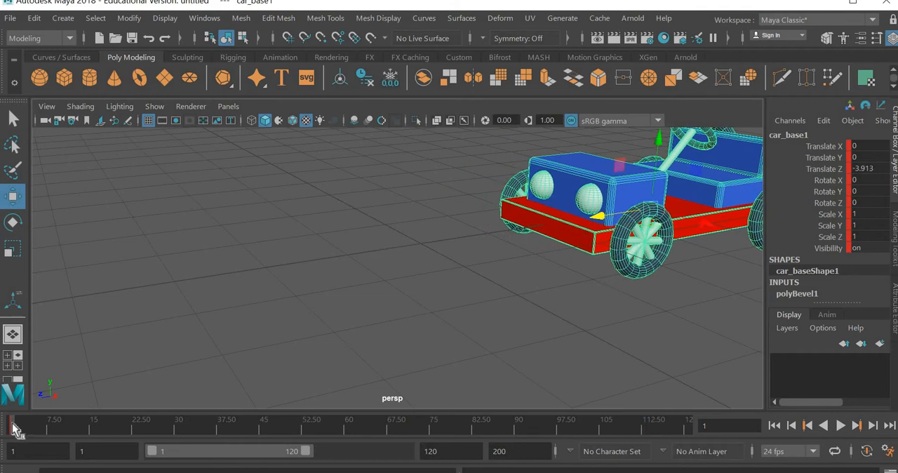
At frame 48, move the car base forward to about Translate Z 3.455 and set a keyframe
{"action": "key", "text": "alt+v"}
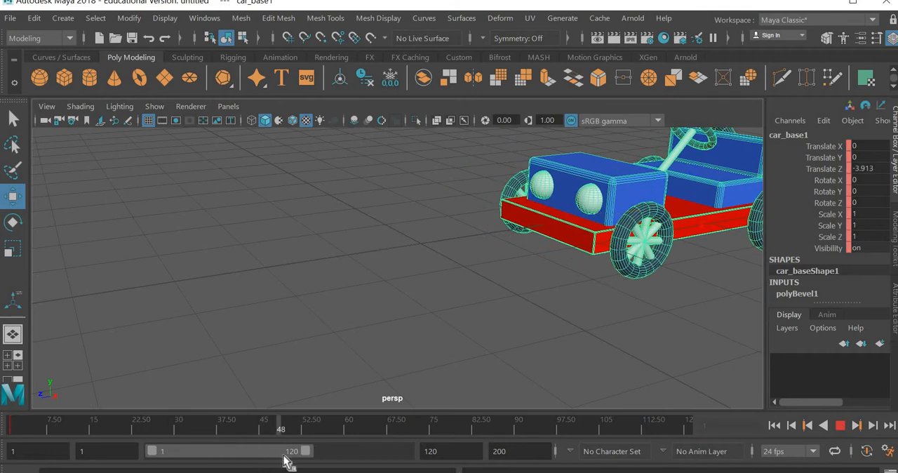
{"action": "key", "text": "alt+v"}
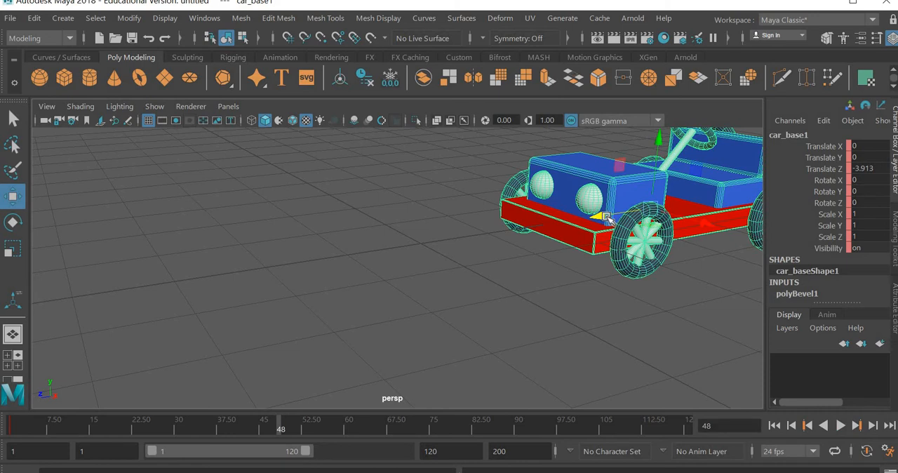
{"action": "left_click_drag", "start_coordinate": [608, 219], "coordinate": [40, 307]}
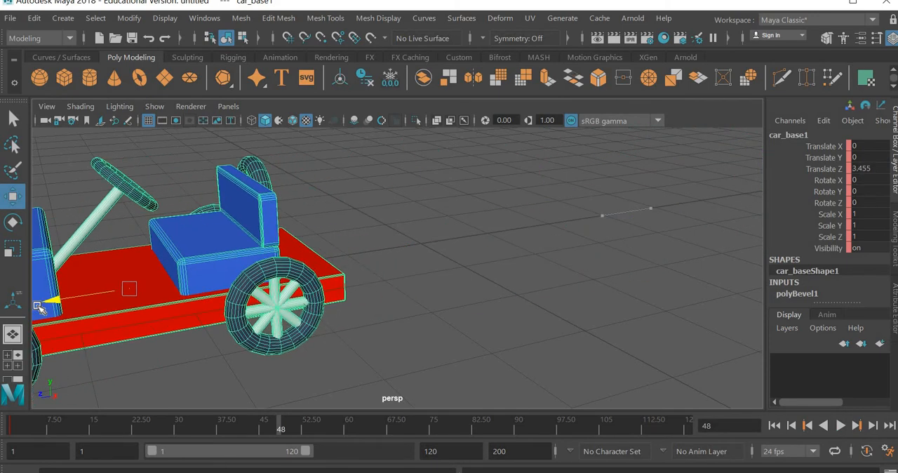
{"action": "key", "text": "s"}
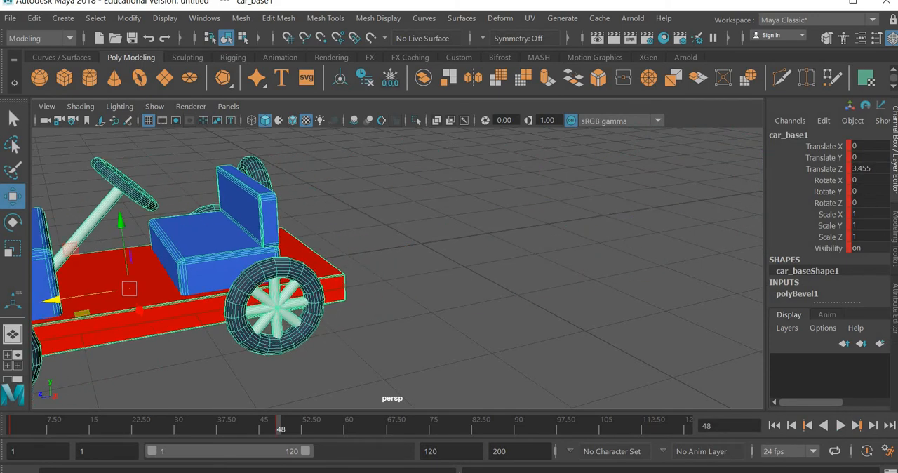
Return to frame 1 and view the whole car and its travel path from farther away and higher up
{"action": "left_click", "coordinate": [45, 429]}
{"action": "key", "text": "alt+v"}
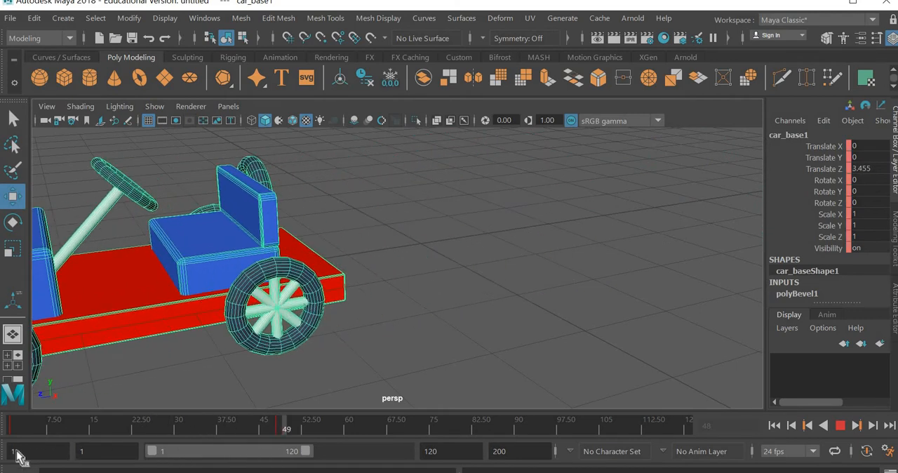
{"action": "left_click_drag", "start_coordinate": [17, 451], "coordinate": [12, 450]}
{"action": "right_click_drag", "start_coordinate": [625, 315], "coordinate": [565, 335], "text": "alt"}
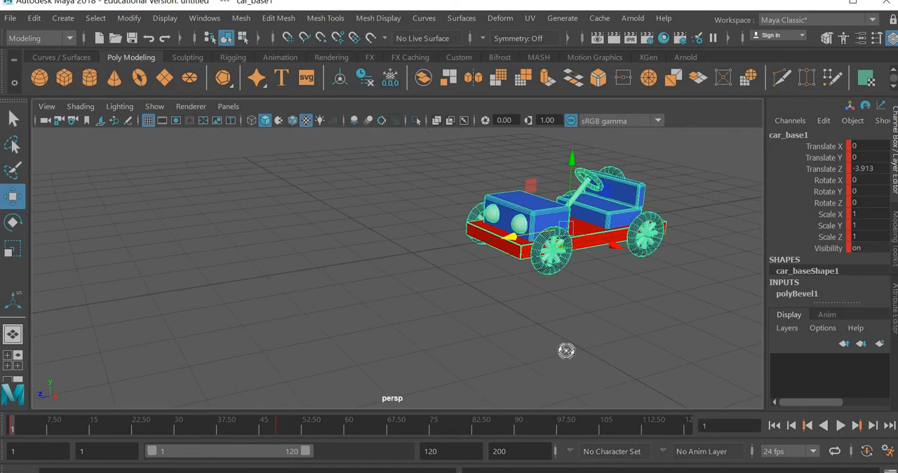
{"action": "left_click_drag", "start_coordinate": [565, 351], "coordinate": [509, 338], "text": "alt"}
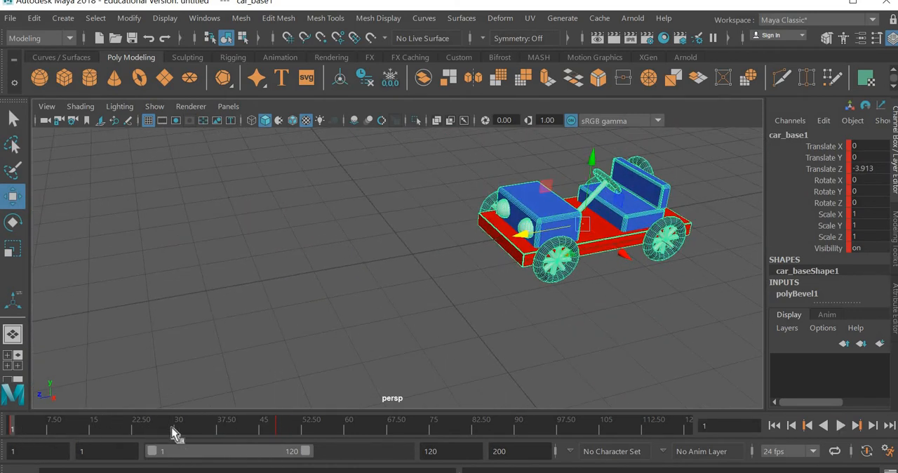
Play back the car's forward movement briefly and clear the selection
{"action": "key", "text": "alt+v"}
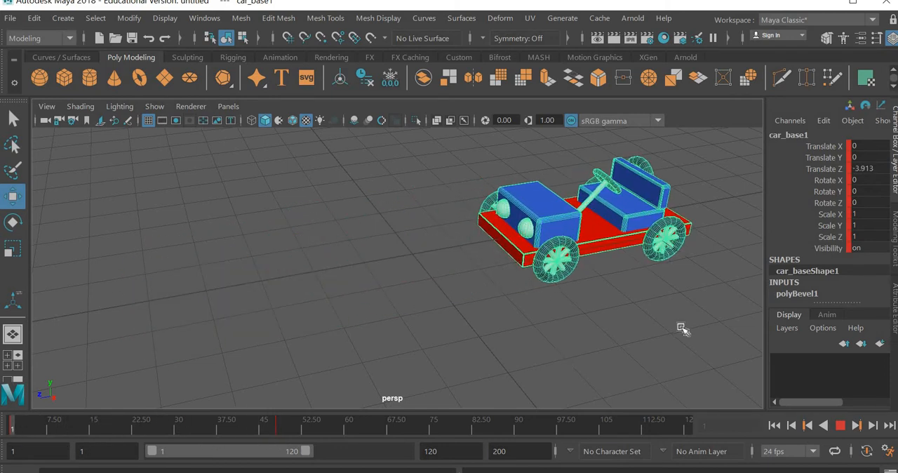
{"action": "key", "text": "alt+v"}
{"action": "left_click", "coordinate": [594, 292]}
Select the near front tyre and its spokes and set a keyframe on both at frame 1
{"action": "scroll", "coordinate": [593, 293], "scroll_direction": "up", "scroll_amount": 5}
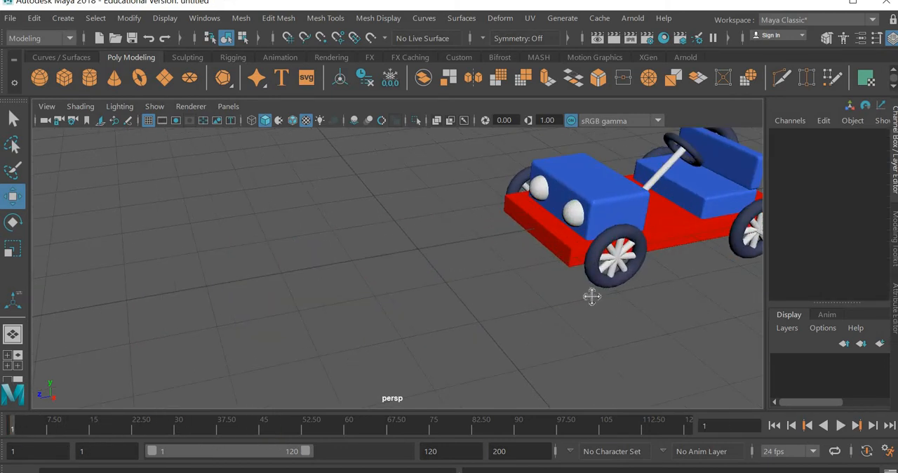
{"action": "left_click_drag", "start_coordinate": [592, 296], "coordinate": [449, 333], "text": "alt"}
{"action": "left_click_drag", "start_coordinate": [449, 281], "coordinate": [401, 328]}
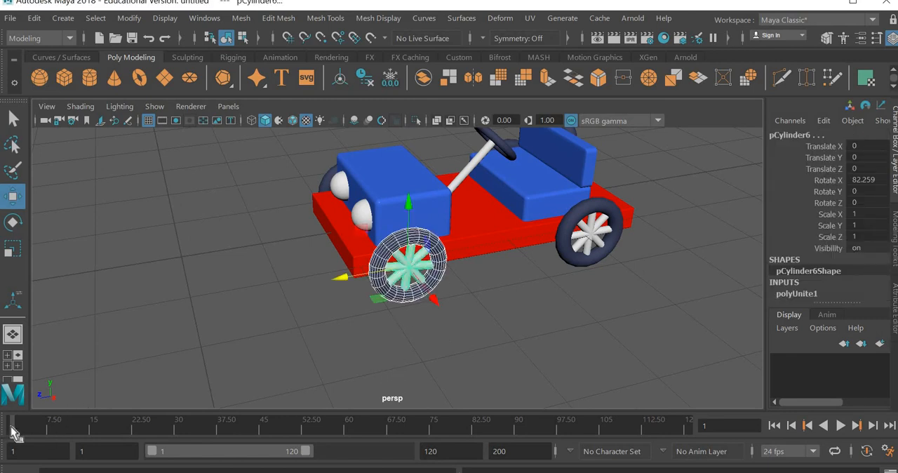
{"action": "key", "text": "s"}
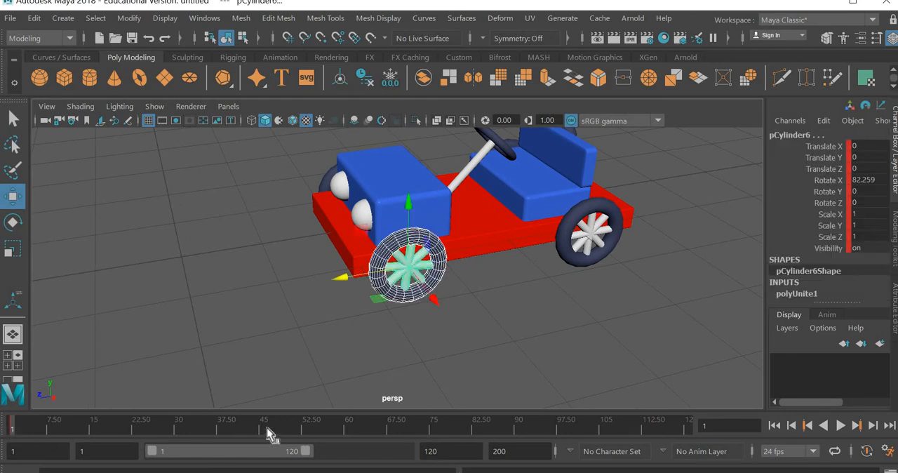
Advance the timeline to frame 48 and activate the Rotate tool on the near front tyre and spokes
{"action": "left_click_drag", "start_coordinate": [281, 431], "coordinate": [283, 434]}
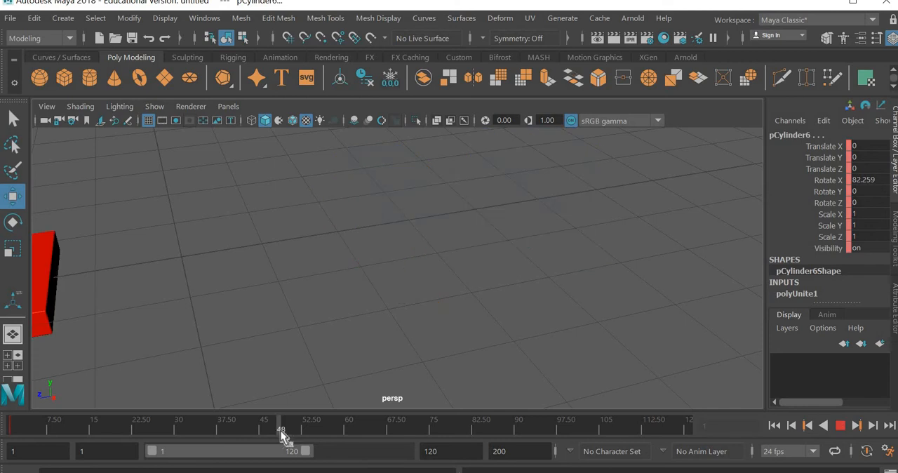
{"action": "middle_click_drag", "start_coordinate": [148, 315], "coordinate": [648, 175], "text": "alt"}
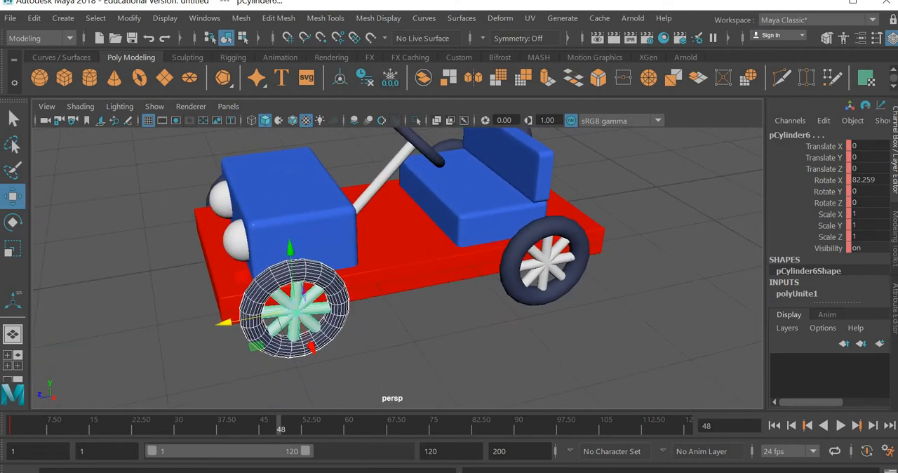
{"action": "left_click", "coordinate": [13, 222]}
{"action": "left_click_drag", "start_coordinate": [258, 279], "coordinate": [253, 277]}
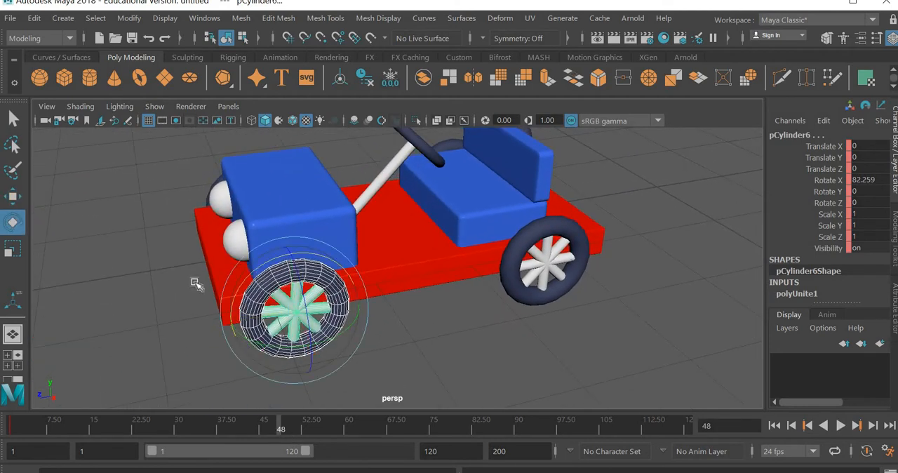
Try rotating the front tyre and spokes together, first freehand and with a Rotate X of 400
{"action": "middle_click_drag", "start_coordinate": [56, 333], "coordinate": [70, 312]}
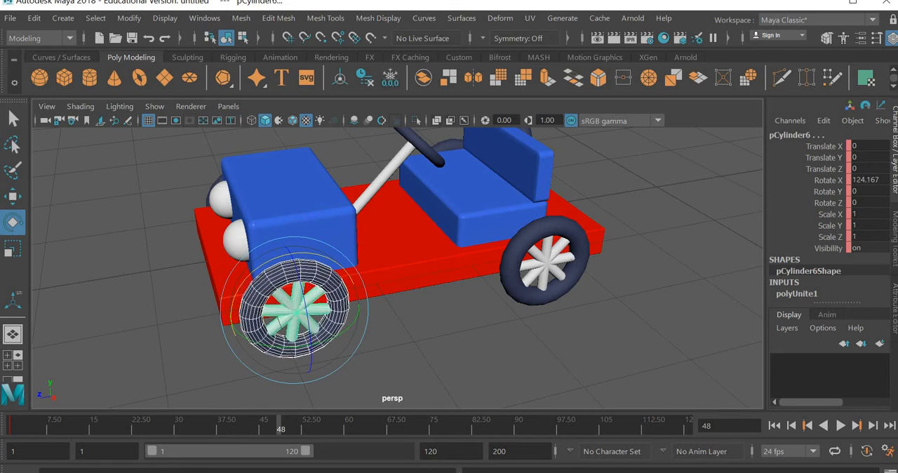
{"action": "key", "text": "ctrl+z"}
{"action": "double_click", "coordinate": [882, 179]}
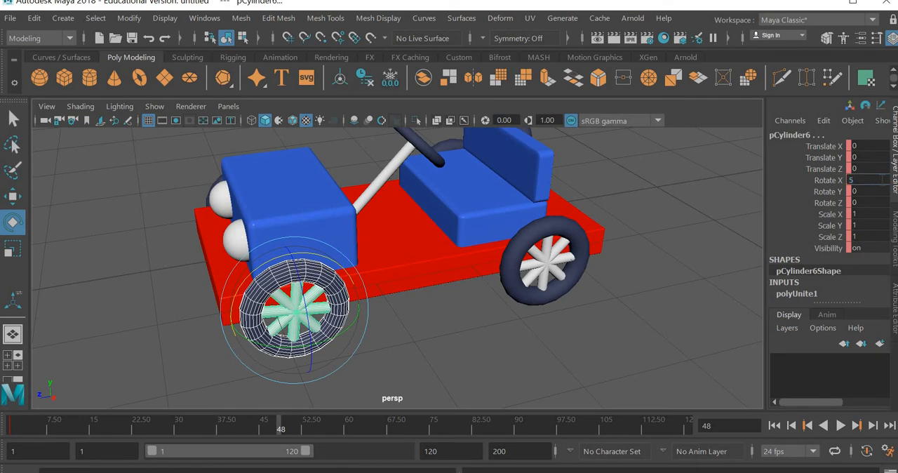
{"action": "type", "text": "400"}
{"action": "key", "text": "Return"}
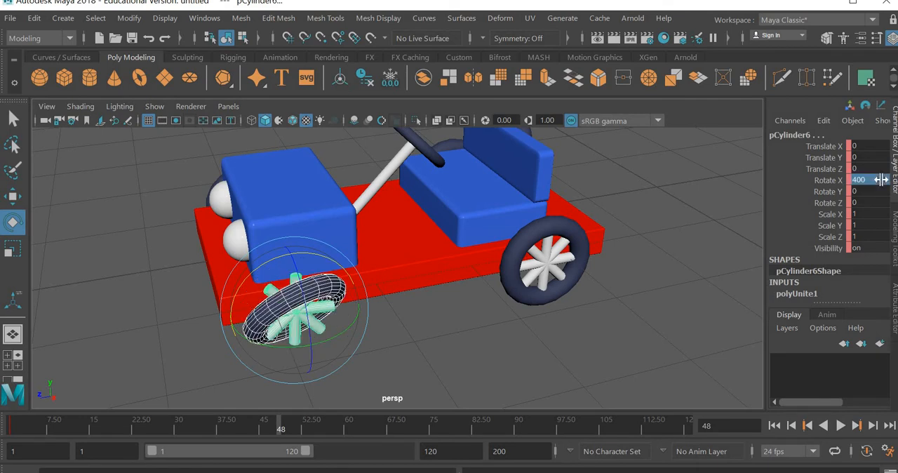
{"action": "key", "text": "ctrl+z"}
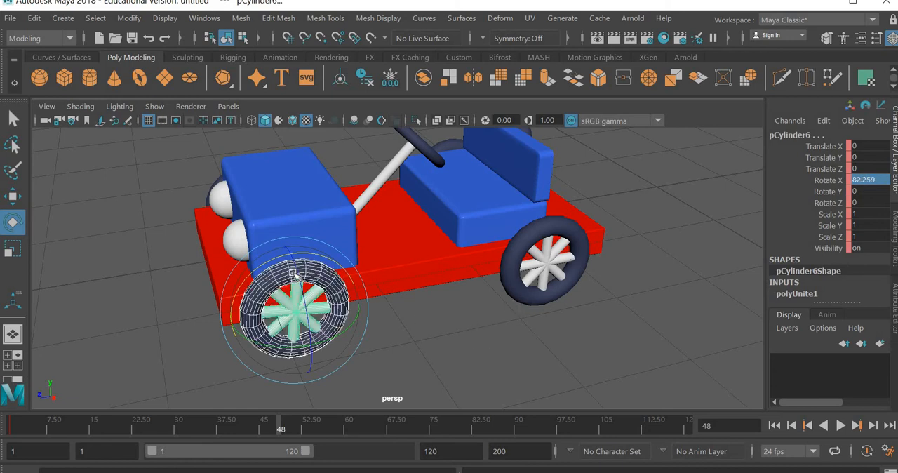
Rotate the front tyre and spokes freehand to about Rotate X 134.87 and retry a Rotate X of 400
{"action": "left_click_drag", "start_coordinate": [233, 278], "coordinate": [96, 322]}
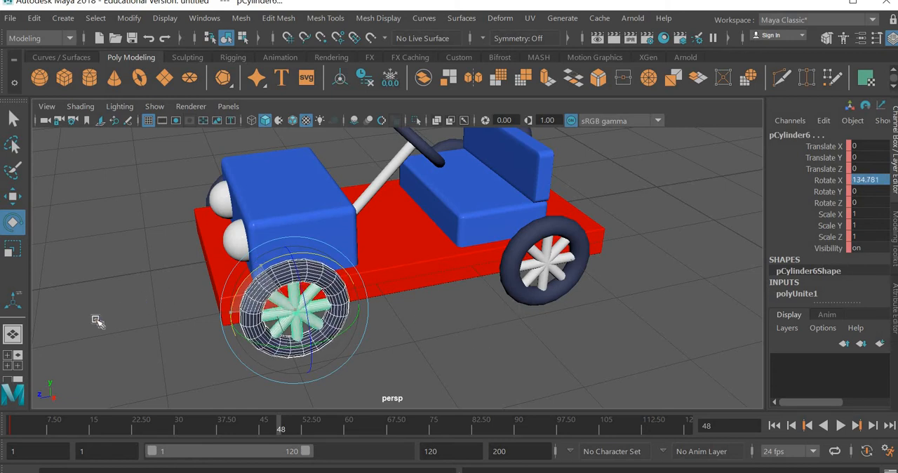
{"action": "left_click", "coordinate": [885, 180]}
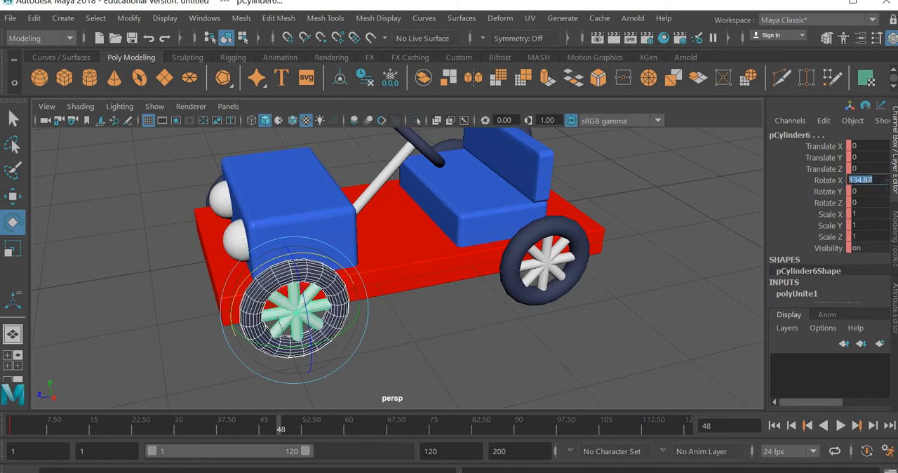
{"action": "type", "text": "400"}
{"action": "key", "text": "Return"}
{"action": "key", "text": "ctrl+z"}
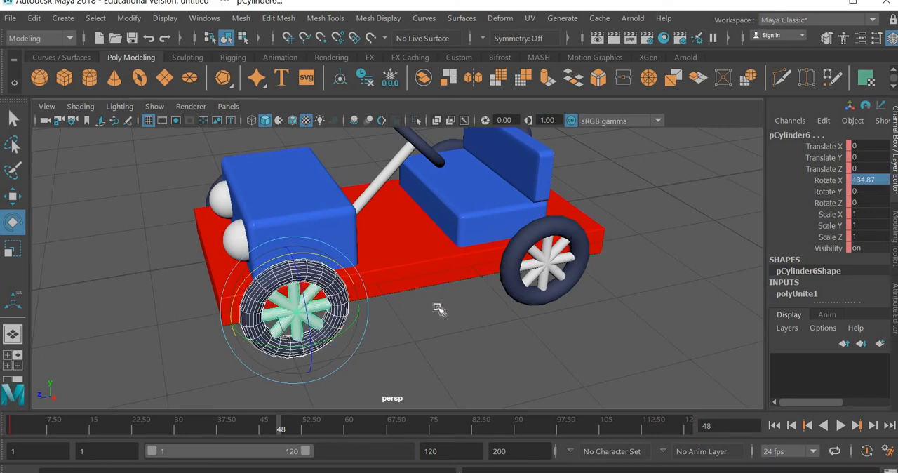
Try rotating the front wheel's spokes on their own, without the tyre selected
{"action": "left_click", "coordinate": [374, 326]}
{"action": "left_click", "coordinate": [308, 311]}
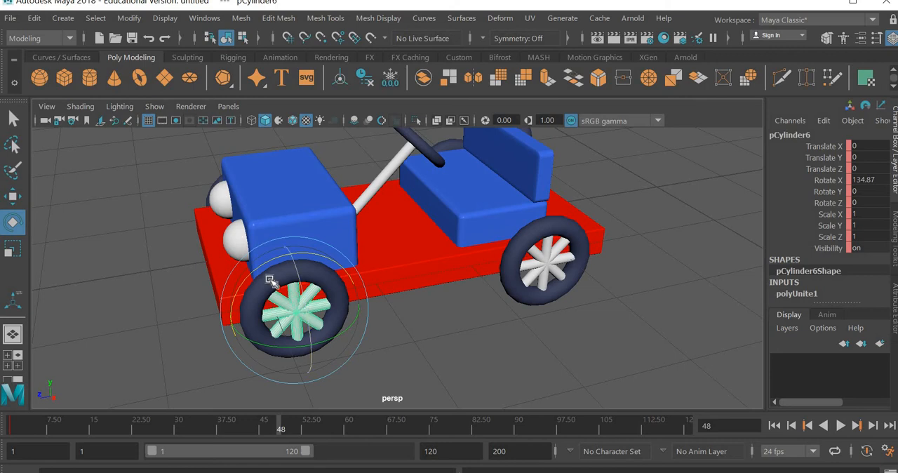
{"action": "left_click_drag", "start_coordinate": [235, 293], "coordinate": [412, 331]}
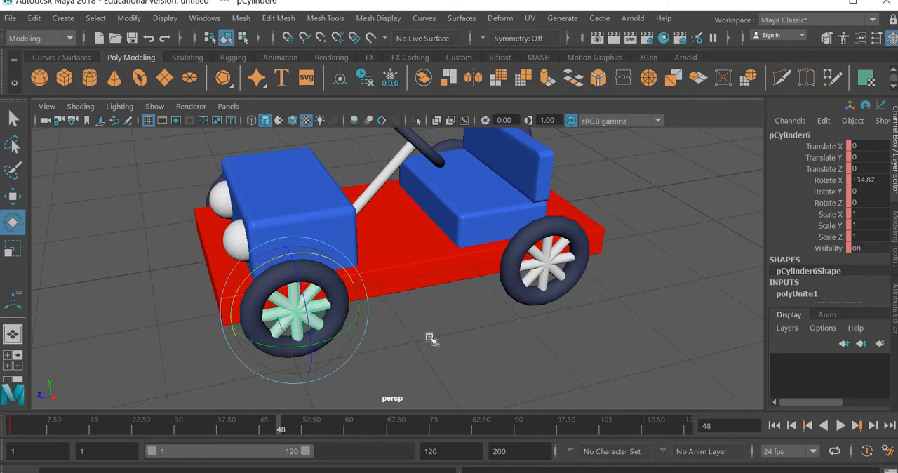
{"action": "left_click", "coordinate": [341, 327]}
Set the near front tyre's Rotate Y to 400 at frame 48 and key it
{"action": "left_click", "coordinate": [283, 285]}
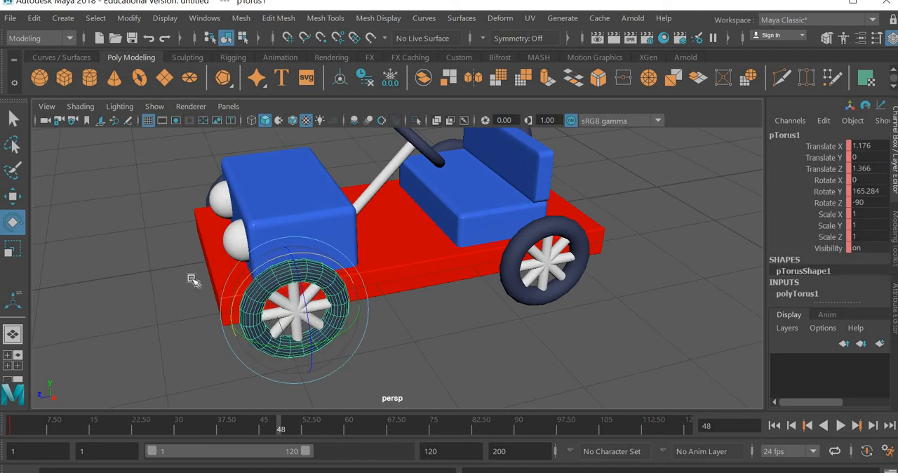
{"action": "left_click_drag", "start_coordinate": [175, 281], "coordinate": [246, 284]}
{"action": "double_click", "coordinate": [873, 193]}
{"action": "type", "text": "40"}
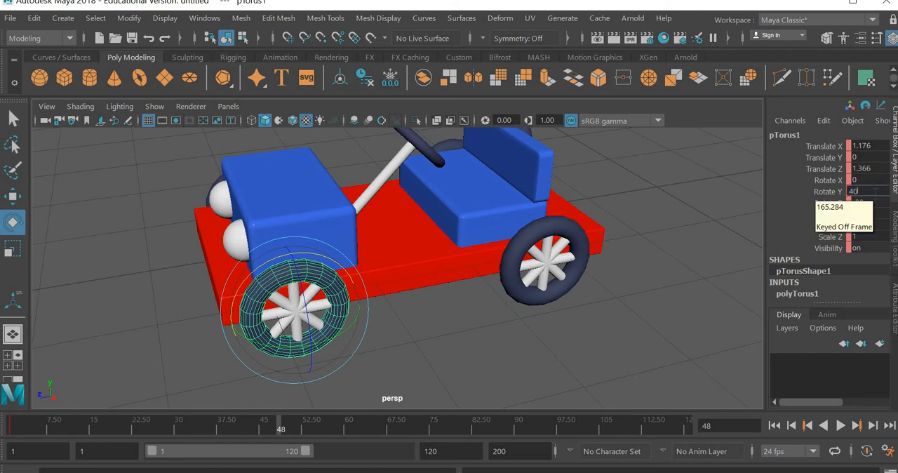
{"action": "type", "text": "0"}
{"action": "key", "text": "Return"}
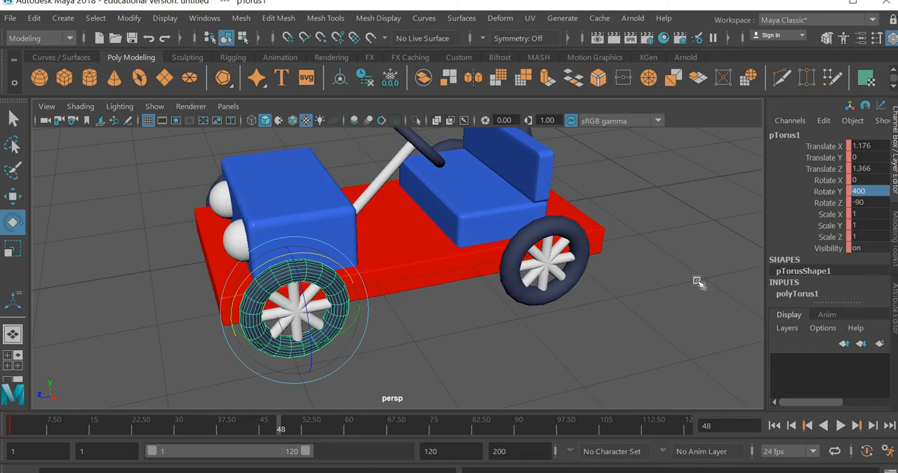
Set the near front spokes' Rotate X to 400 at frame 48 and key it
{"action": "left_click", "coordinate": [453, 344]}
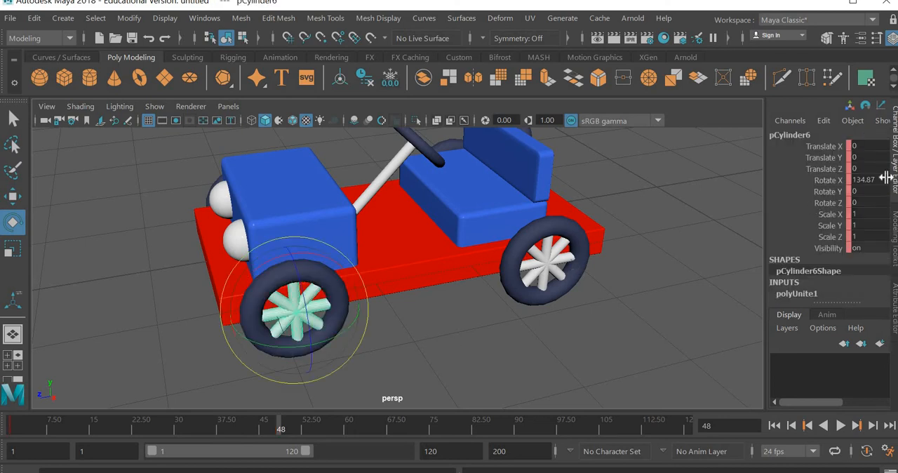
{"action": "left_click", "coordinate": [870, 180]}
{"action": "type", "text": "400"}
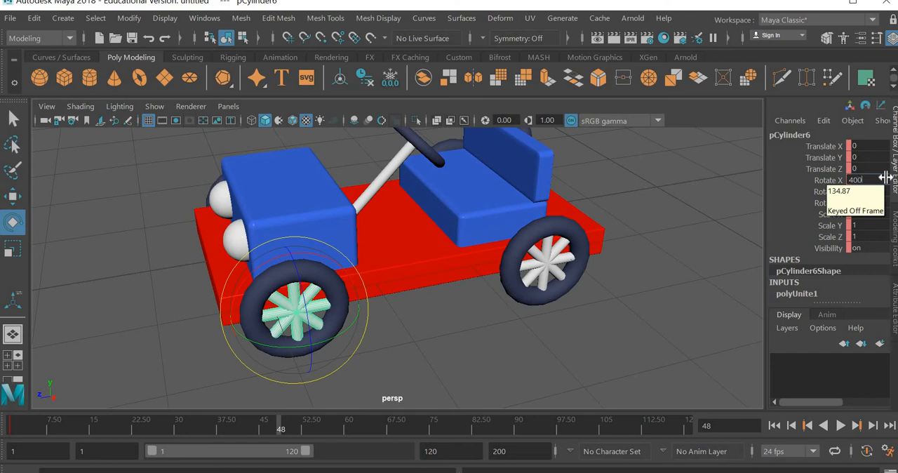
{"action": "key", "text": "Return"}
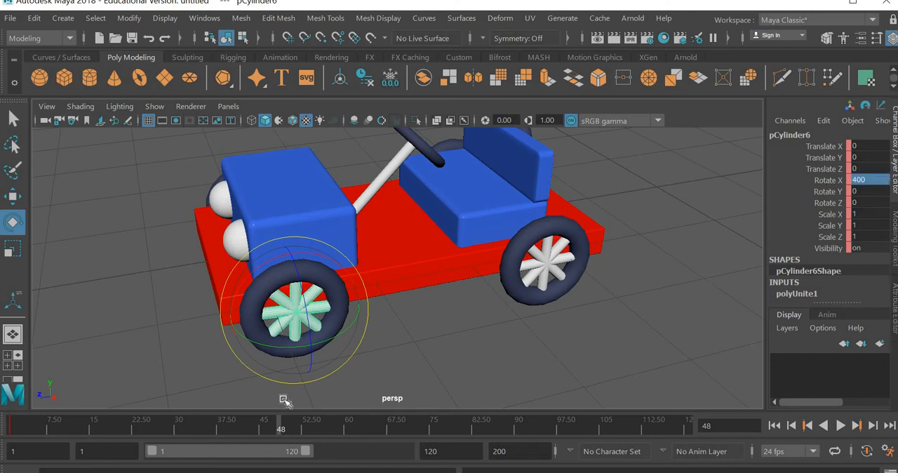
Scrub the timeline from the start to frame 30 to check the front wheel's spin
{"action": "left_click_drag", "start_coordinate": [24, 425], "coordinate": [177, 429]}
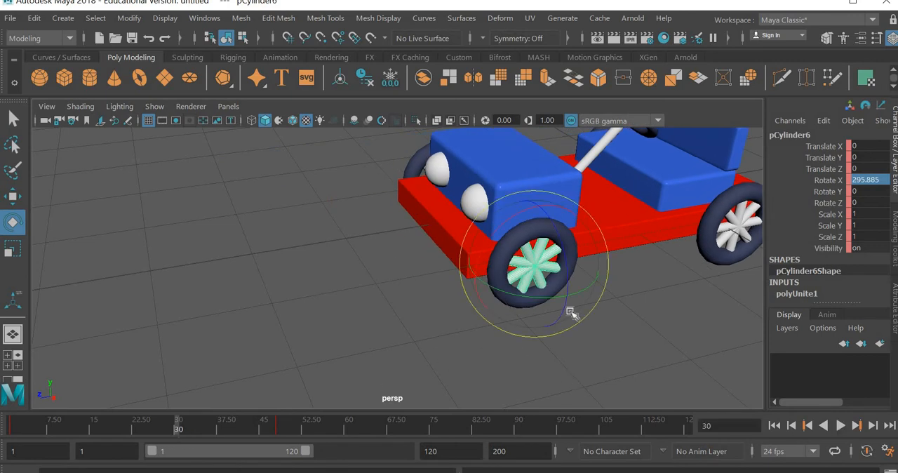
{"action": "left_click", "coordinate": [546, 257]}
{"action": "key", "text": "ctrl+z"}
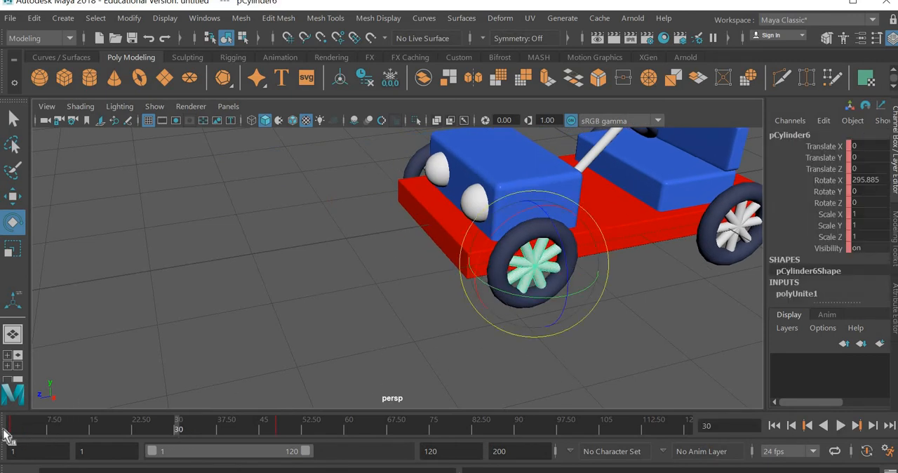
Return to frame 1 and set the near front spokes' keyed Rotate X to 0
{"action": "left_click", "coordinate": [6, 429]}
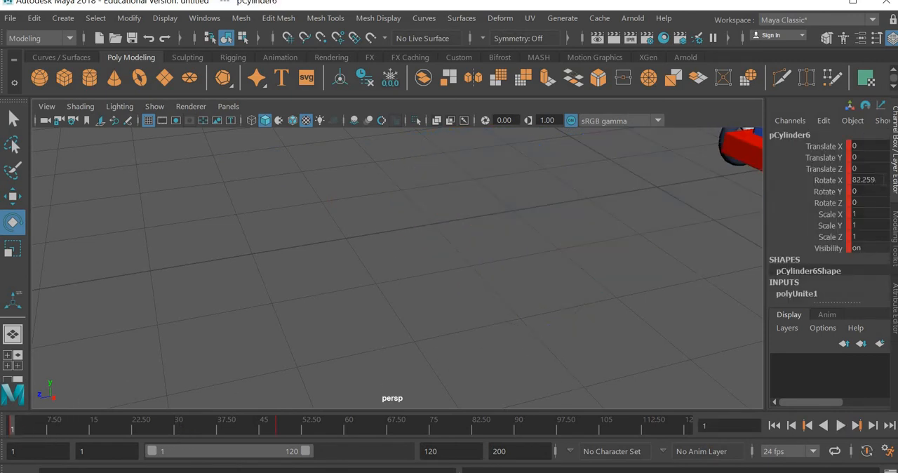
{"action": "left_click", "coordinate": [884, 180]}
{"action": "type", "text": "0"}
{"action": "key", "text": "Return"}
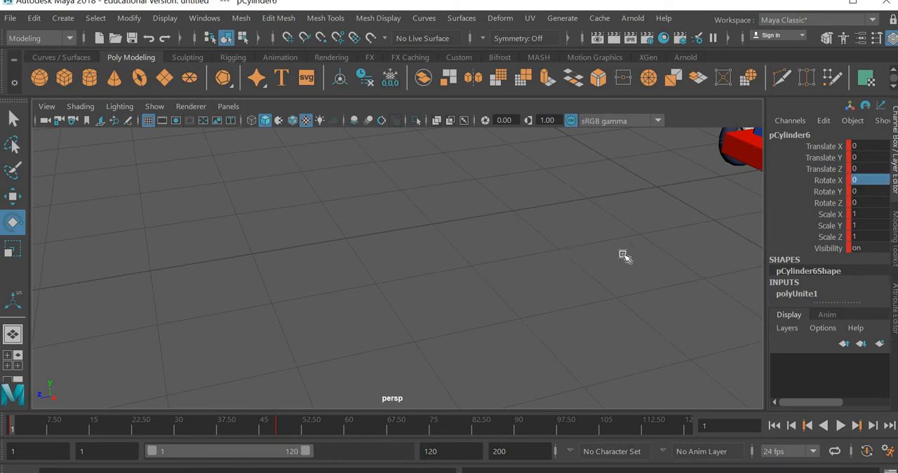
Set the near front tyre's keyed Rotate Y to 0 at frame 1
{"action": "key", "text": "f"}
{"action": "middle_click_drag", "start_coordinate": [497, 275], "coordinate": [458, 281], "text": "alt"}
{"action": "left_click", "coordinate": [692, 250]}
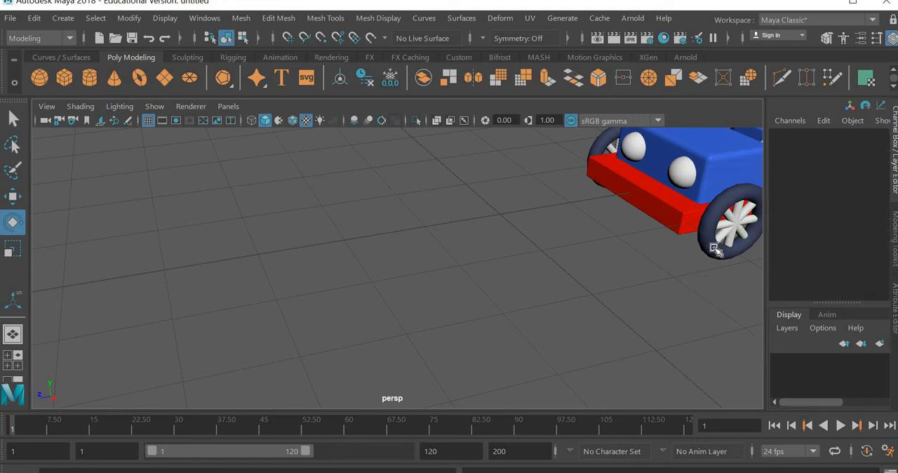
{"action": "left_click", "coordinate": [712, 250]}
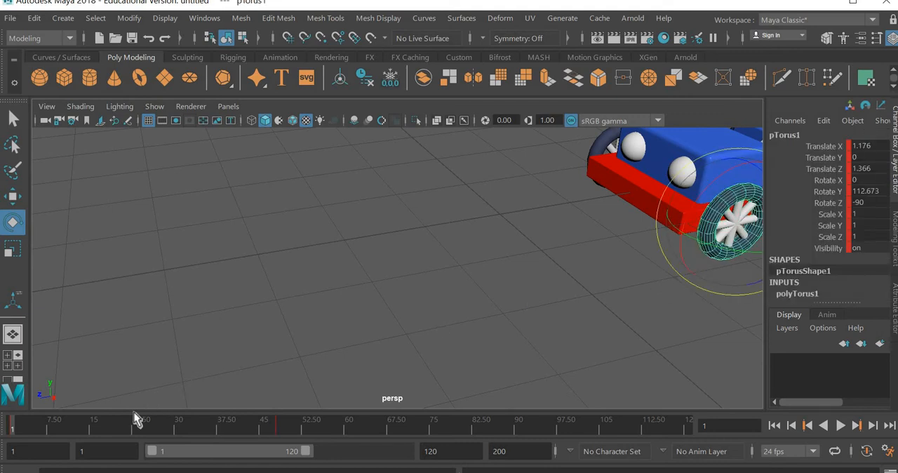
{"action": "double_click", "coordinate": [880, 192]}
{"action": "type", "text": "0"}
{"action": "key", "text": "Return"}
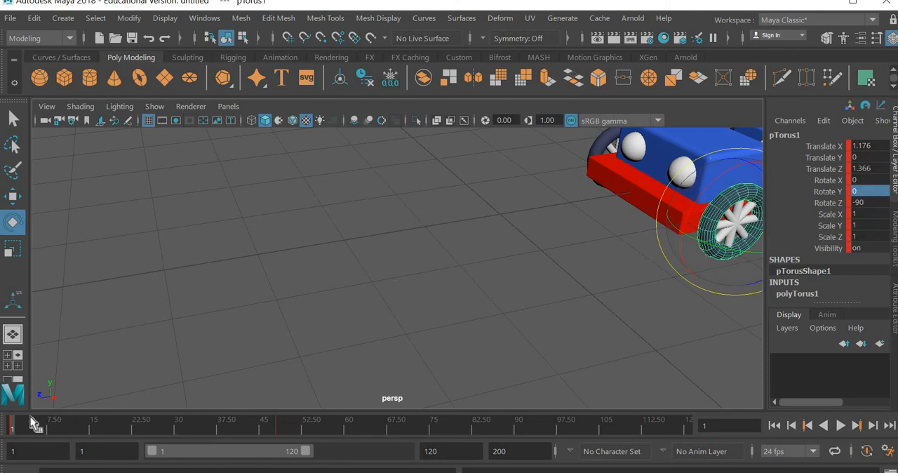
Preview the car's movement and front wheel spin between frames 1 and 48
{"action": "key", "text": "alt+v"}
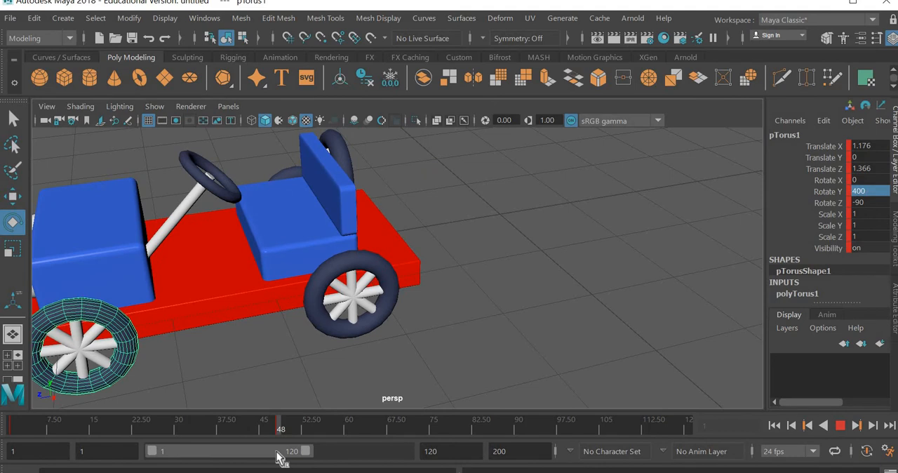
{"action": "key", "text": "alt+v"}
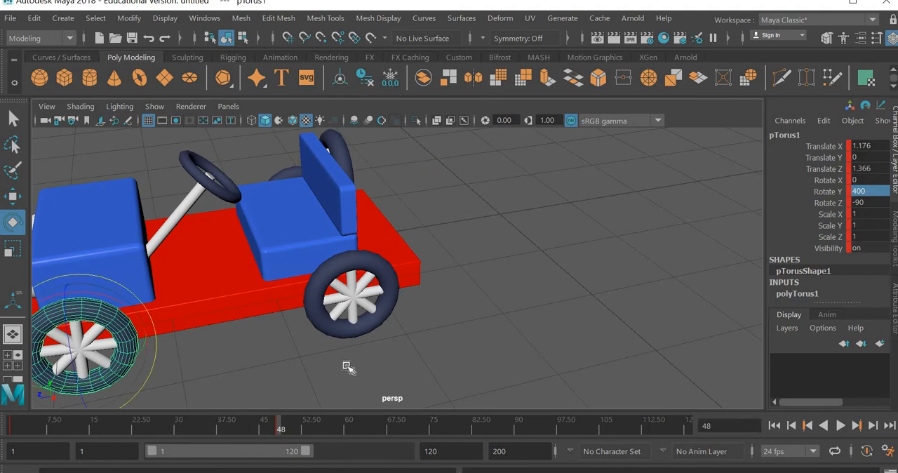
{"action": "left_click", "coordinate": [265, 387]}
{"action": "left_click", "coordinate": [10, 429]}
{"action": "key", "text": "alt+v"}
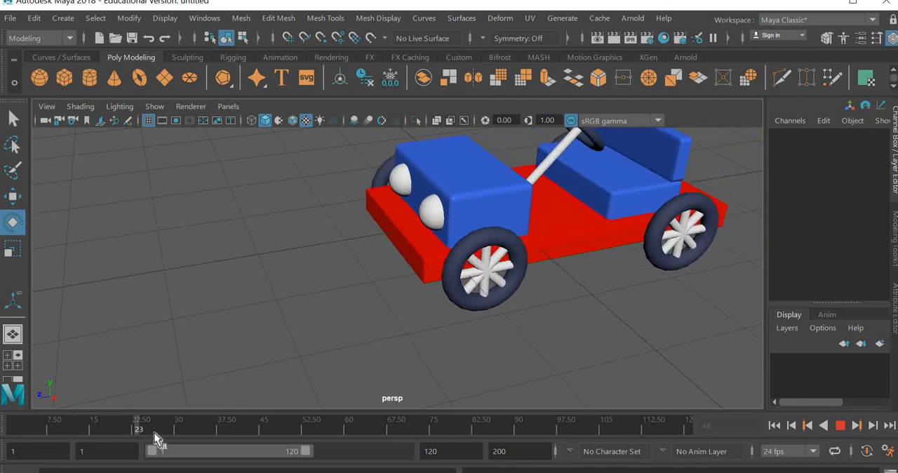
{"action": "left_click_drag", "start_coordinate": [184, 432], "coordinate": [256, 438]}
{"action": "left_click_drag", "start_coordinate": [34, 439], "coordinate": [189, 438]}
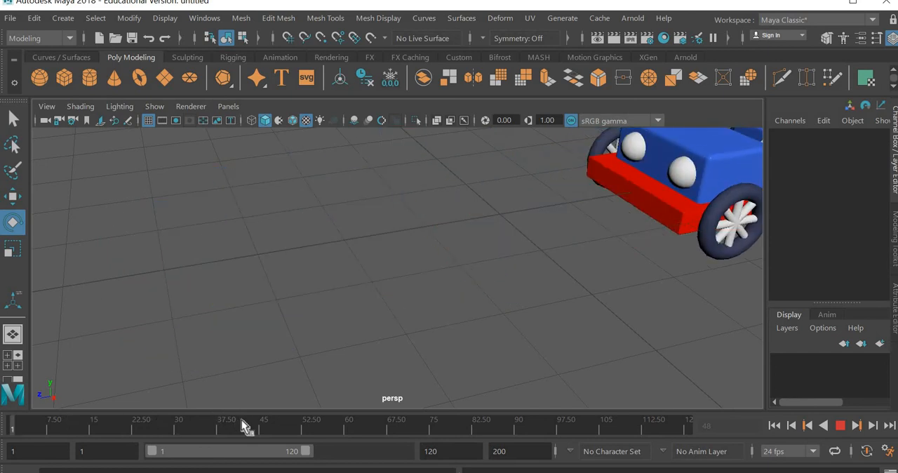
Select the near rear tyre and set a keyframe on it at frame 1
{"action": "middle_click_drag", "start_coordinate": [595, 326], "coordinate": [249, 334], "text": "alt"}
{"action": "left_click", "coordinate": [551, 233]}
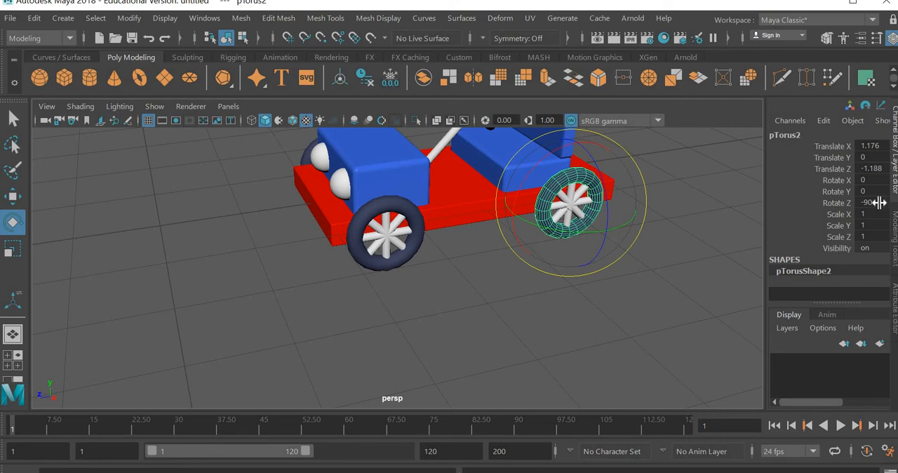
{"action": "key", "text": "s"}
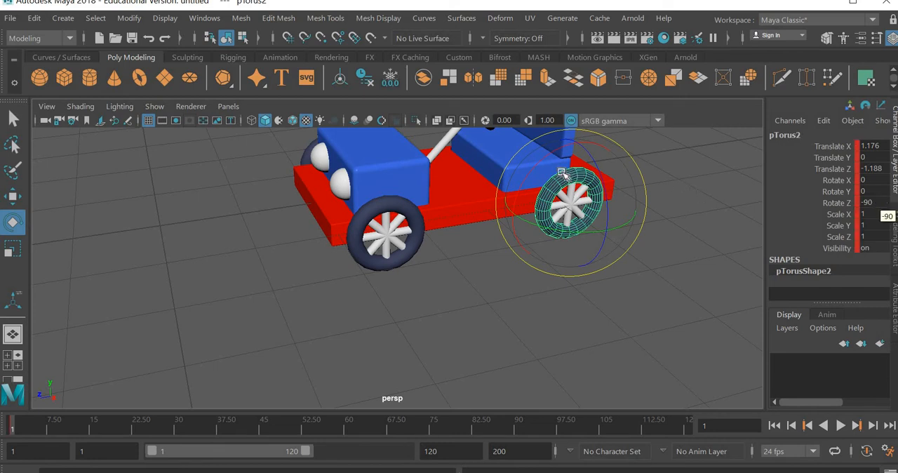
Set the near rear tyre's Rotate Y to 400 at frame 48 and key it
{"action": "left_click_drag", "start_coordinate": [543, 159], "coordinate": [454, 218]}
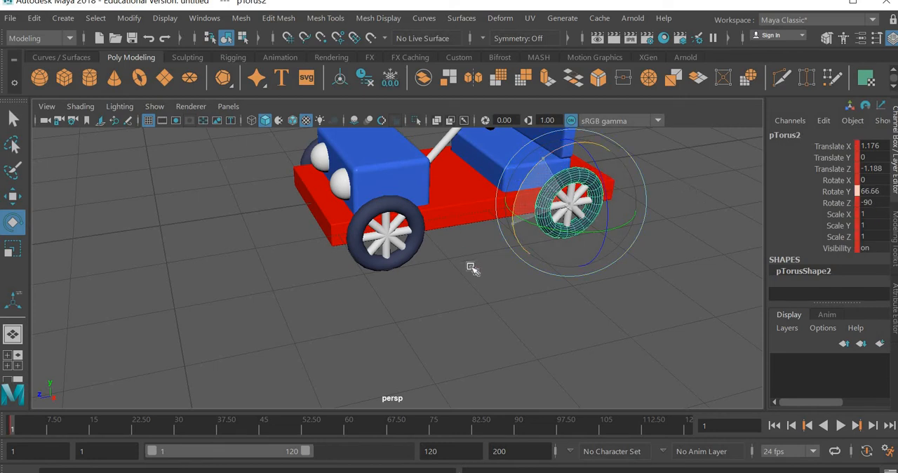
{"action": "key", "text": "ctrl+z"}
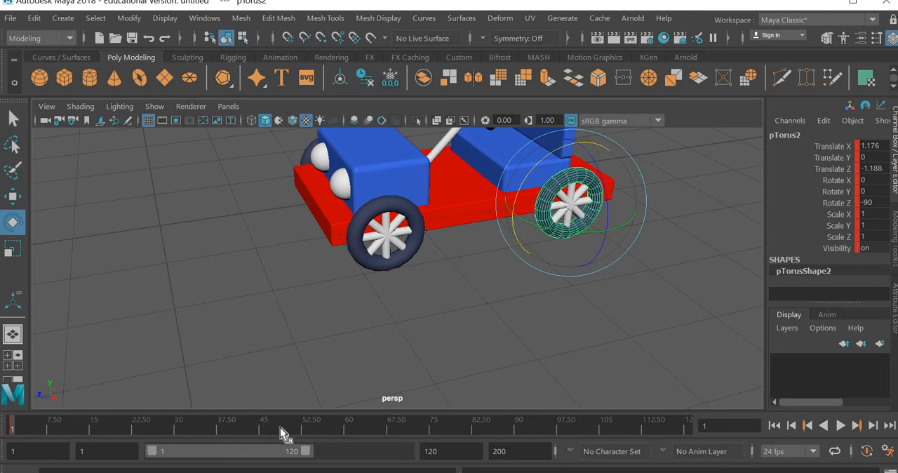
{"action": "left_click", "coordinate": [280, 427]}
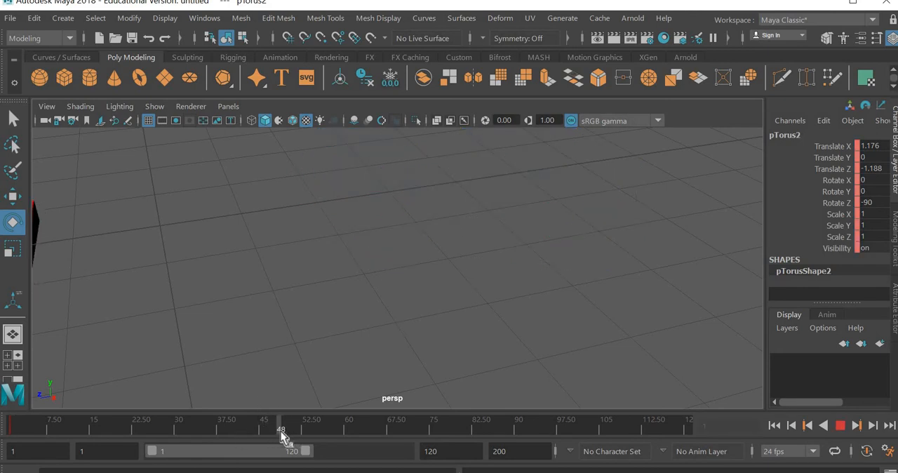
{"action": "left_click", "coordinate": [874, 190]}
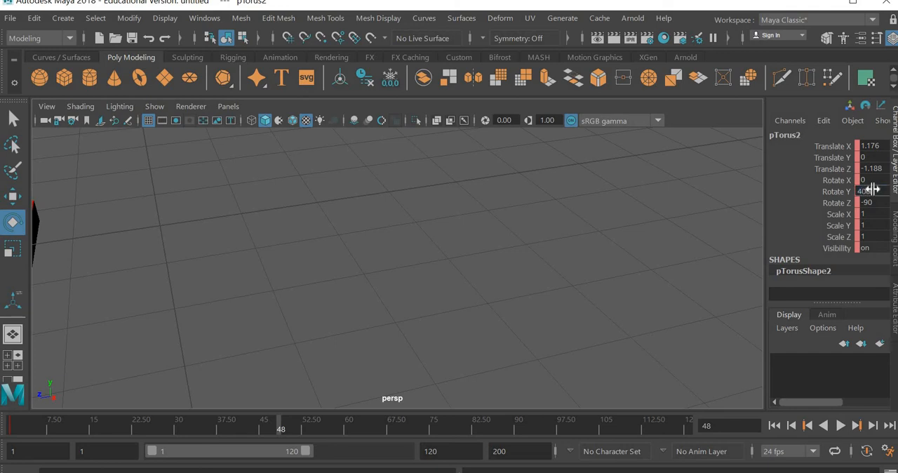
{"action": "key", "text": "Return"}
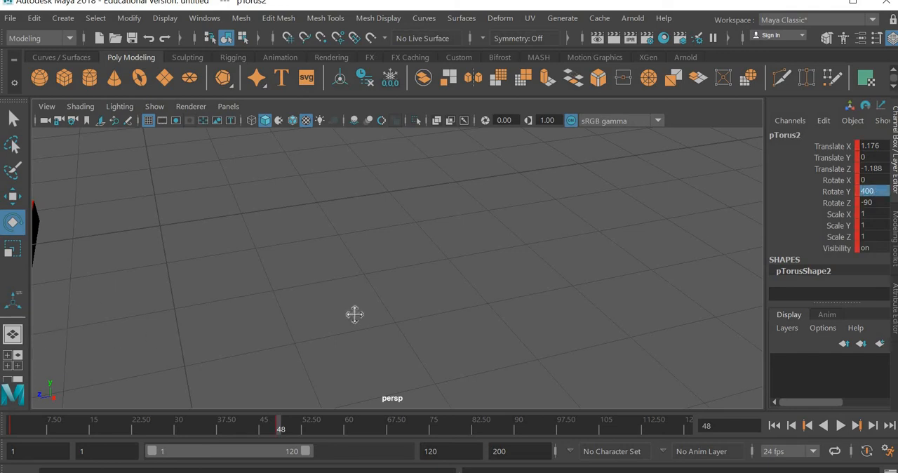
Select the near rear wheel's spokes and set a keyframe on them at frame 1
{"action": "key", "text": "f"}
{"action": "scroll", "coordinate": [576, 273], "scroll_direction": "up", "scroll_amount": 2}
{"action": "left_click", "coordinate": [414, 226]}
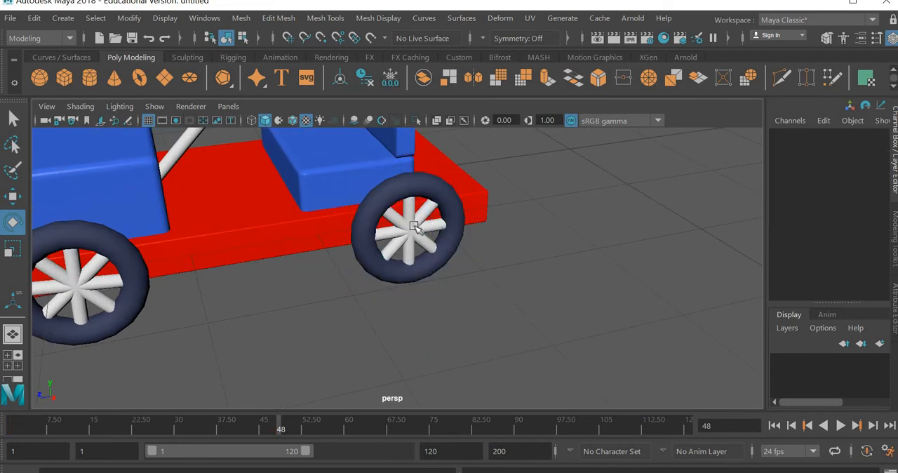
{"action": "left_click", "coordinate": [15, 429]}
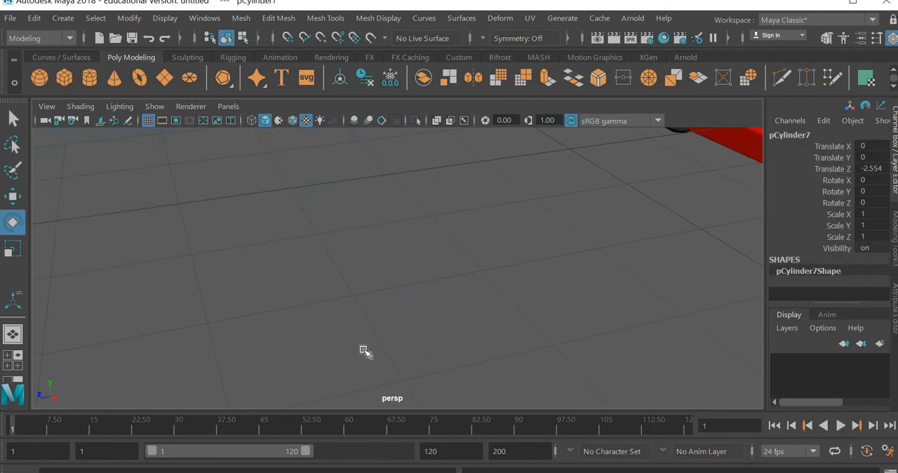
{"action": "key", "text": "s"}
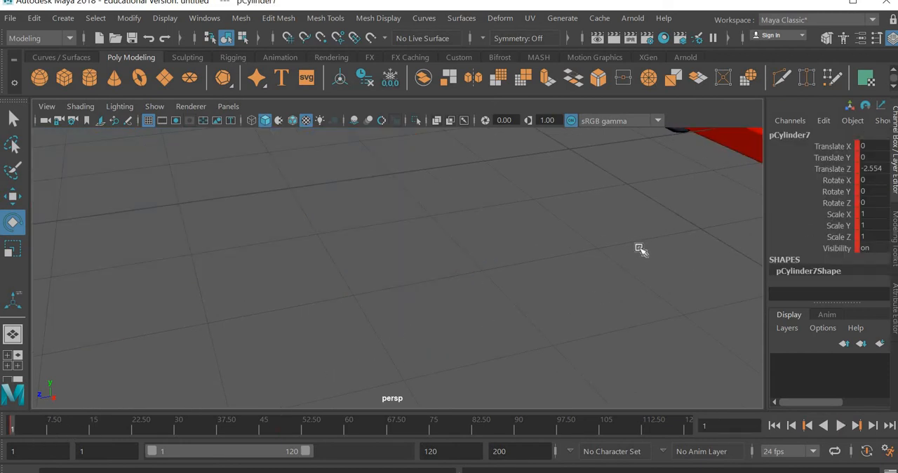
{"action": "scroll", "coordinate": [386, 361], "scroll_direction": "down", "scroll_amount": 5}
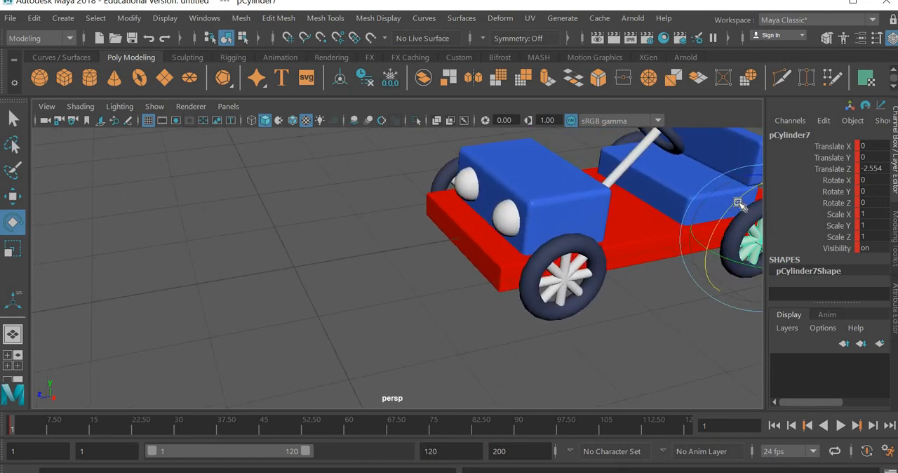
{"action": "left_click_drag", "start_coordinate": [738, 203], "coordinate": [688, 235]}
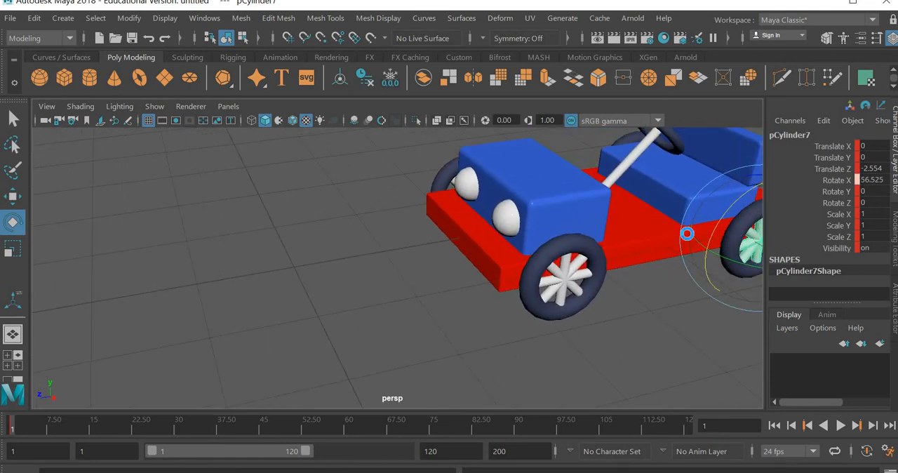
{"action": "left_click", "coordinate": [419, 372]}
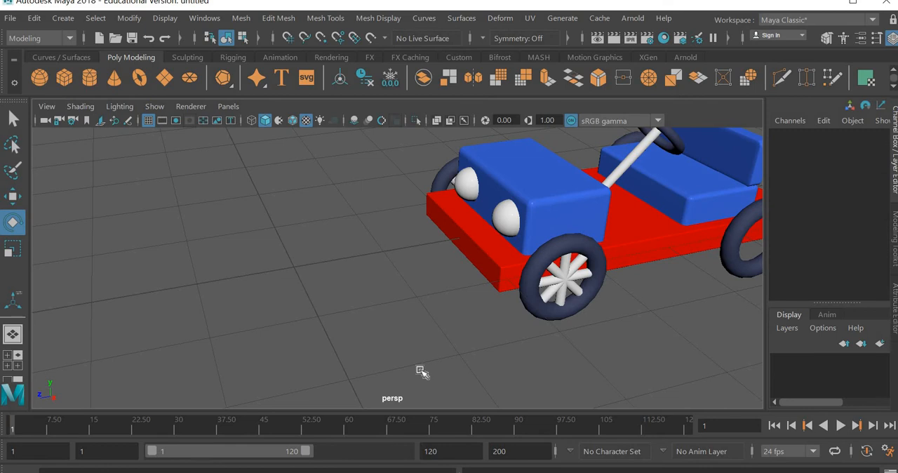
{"action": "scroll", "coordinate": [482, 322], "scroll_direction": "down", "scroll_amount": 3}
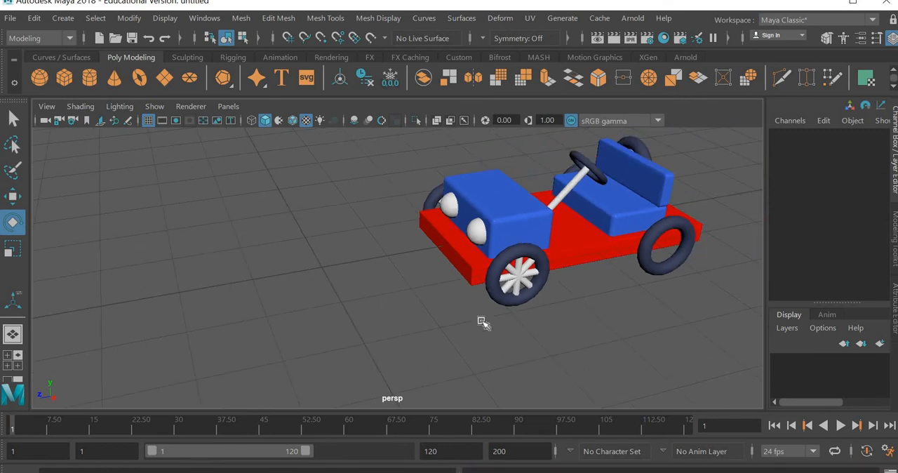
{"action": "key", "text": "ctrl+z"}
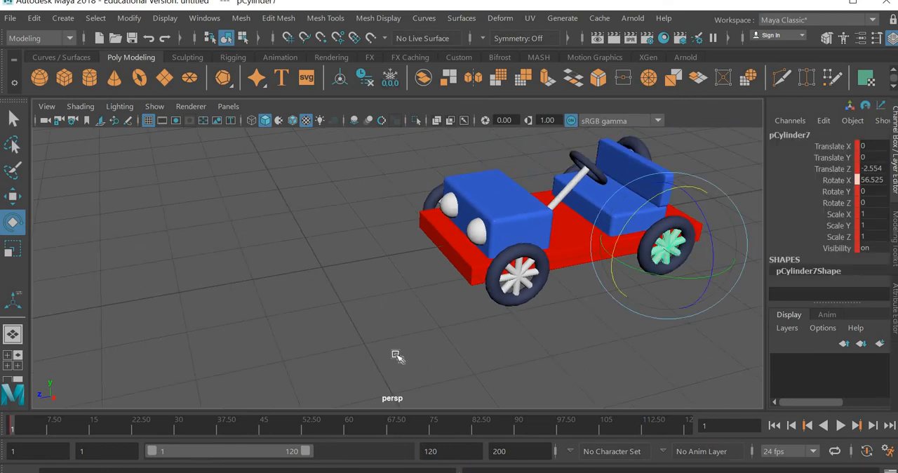
Set the near rear spokes' Rotate X to 400 at frame 48 and key it
{"action": "key", "text": "alt+v"}
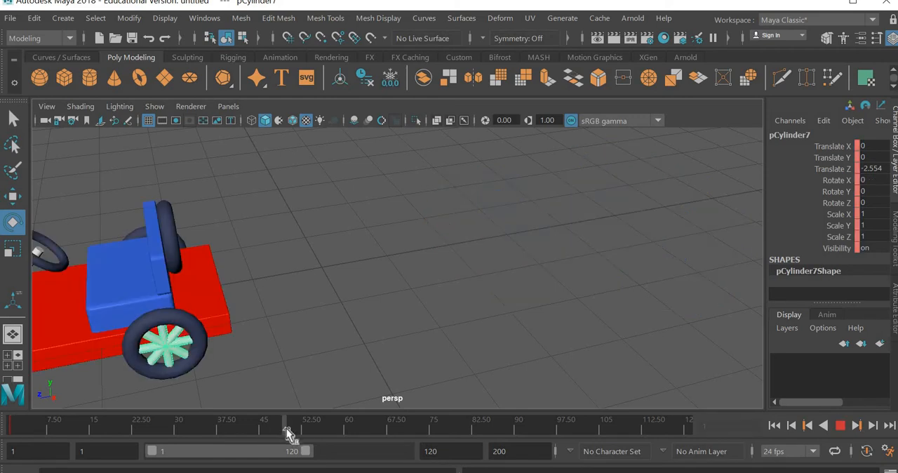
{"action": "key", "text": "alt+v"}
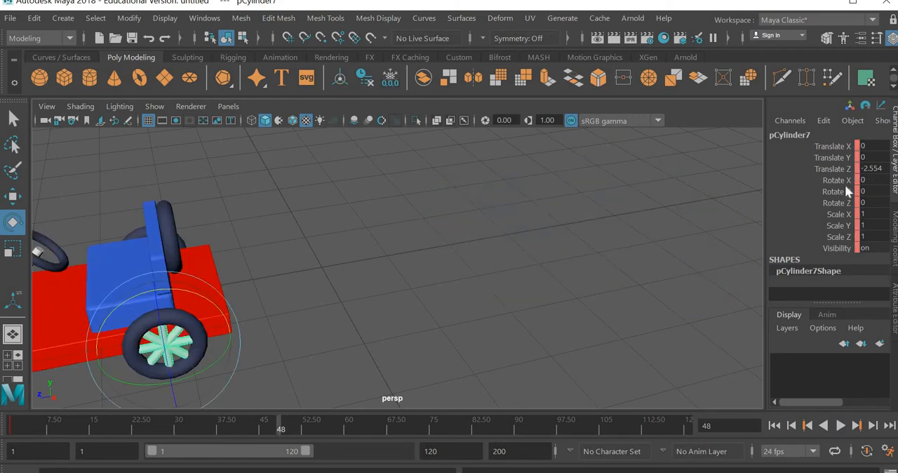
{"action": "left_click_drag", "start_coordinate": [181, 294], "coordinate": [63, 306]}
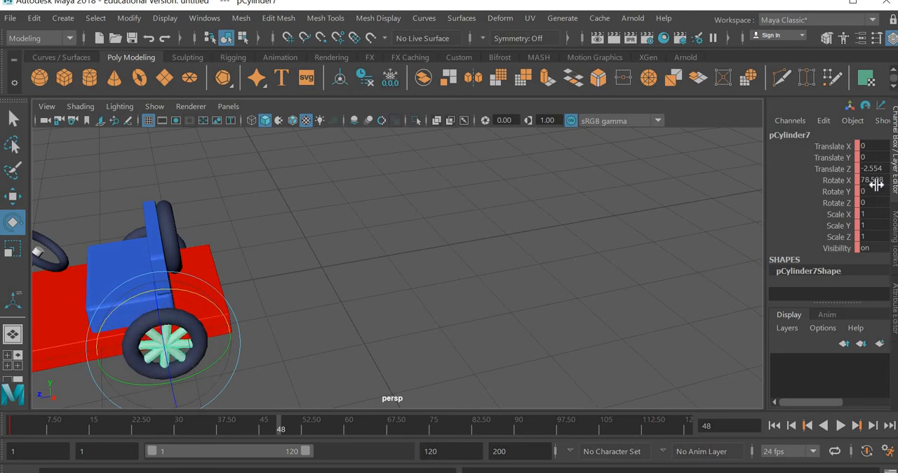
{"action": "double_click", "coordinate": [873, 180]}
{"action": "key", "text": "Return"}
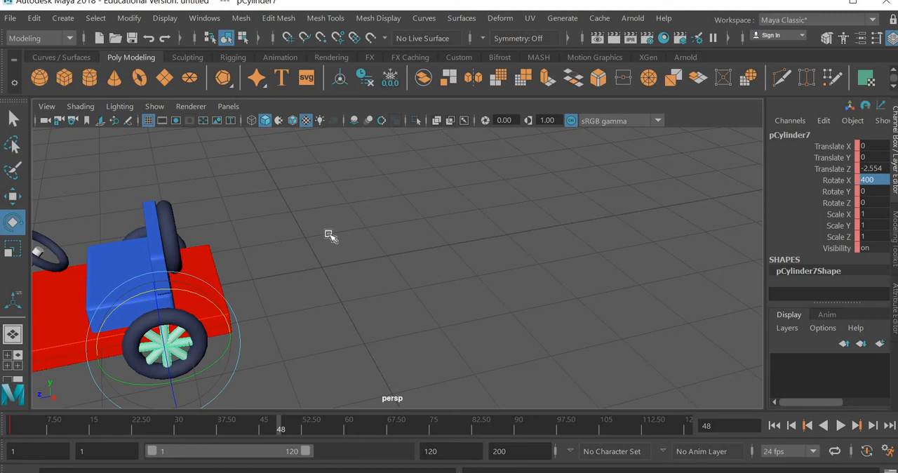
Preview the car's movement and rear spoke rotation between frames 1 and 48, ending back at frame 1
{"action": "left_click_drag", "start_coordinate": [73, 425], "coordinate": [16, 431]}
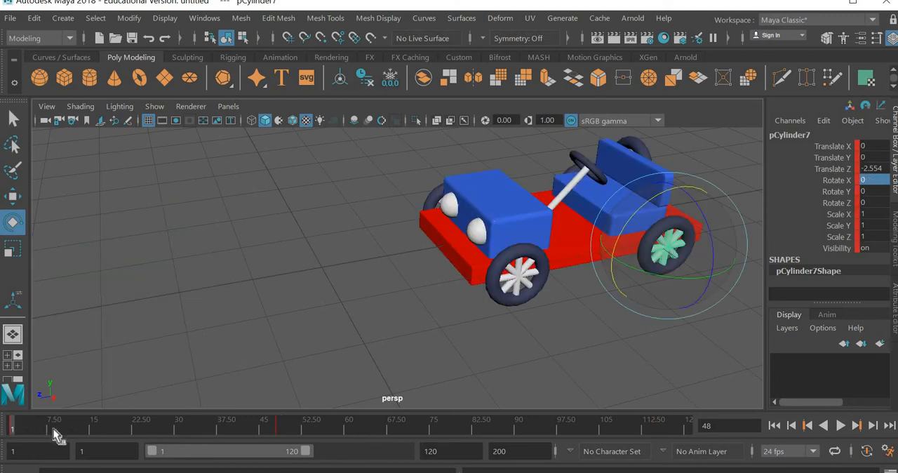
{"action": "key", "text": "alt+v"}
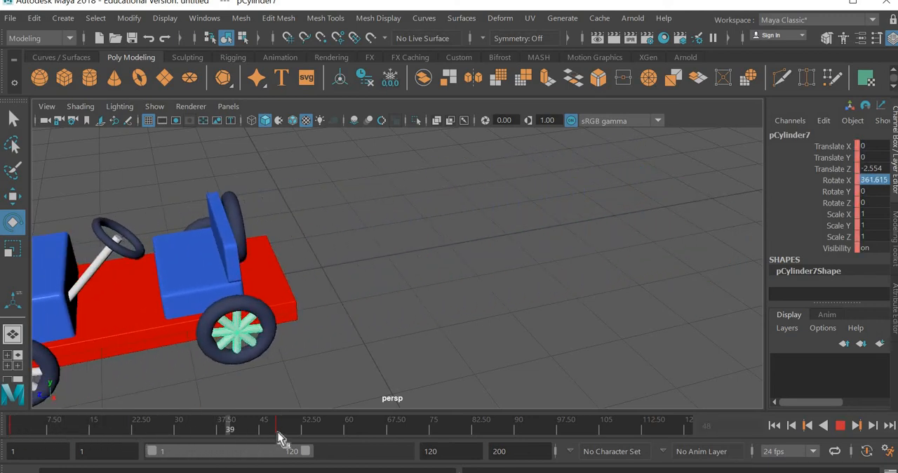
{"action": "left_click_drag", "start_coordinate": [277, 432], "coordinate": [14, 426]}
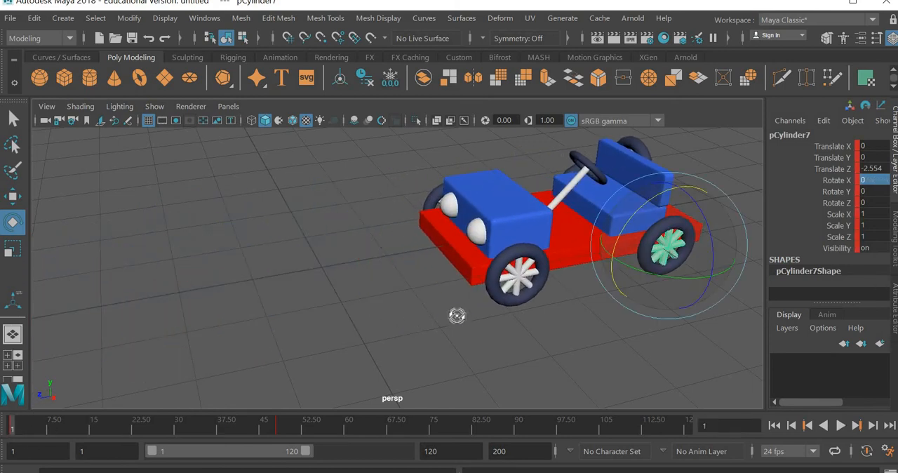
Select the front tyre on the car's opposite side and set a keyframe on it at frame 1
{"action": "left_click_drag", "start_coordinate": [456, 315], "coordinate": [639, 308], "text": "alt"}
{"action": "left_click_drag", "start_coordinate": [271, 319], "coordinate": [317, 343], "text": "alt"}
{"action": "left_click", "coordinate": [514, 344]}
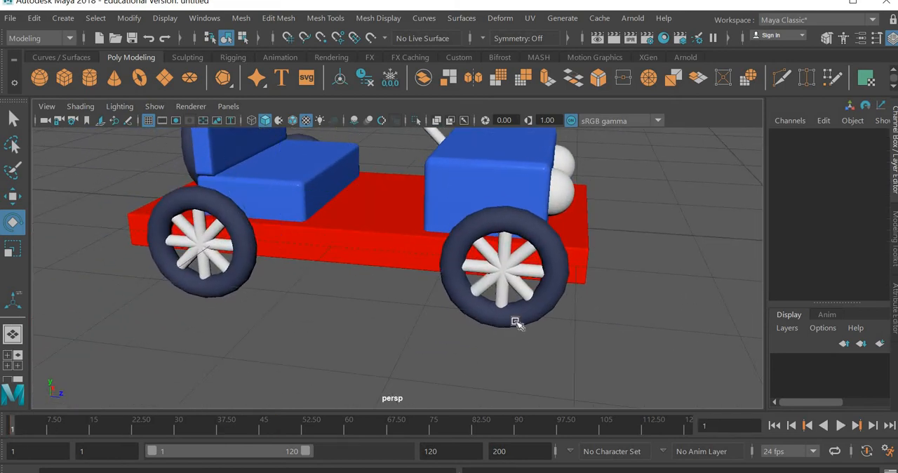
{"action": "left_click", "coordinate": [515, 322]}
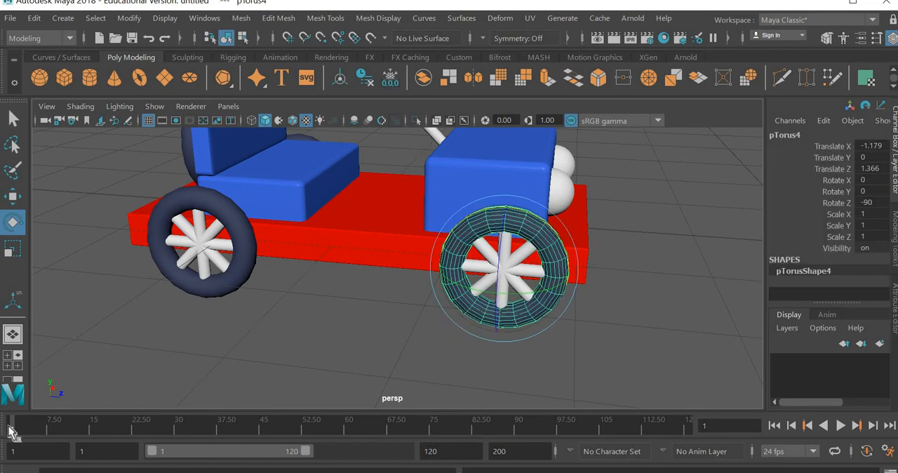
{"action": "key", "text": "s"}
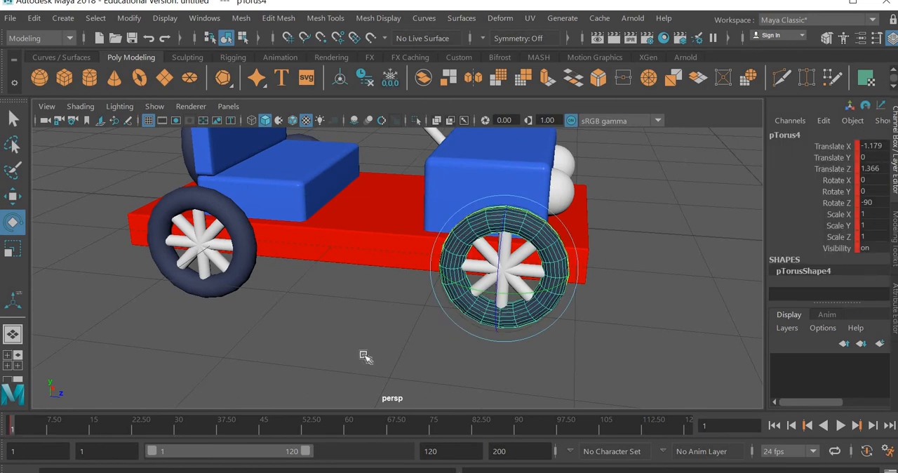
Select the rear tyre on the car's opposite side and set a keyframe on it at frame 1
{"action": "left_click", "coordinate": [238, 286]}
{"action": "key", "text": "alt+v"}
{"action": "left_click_drag", "start_coordinate": [1, 430], "coordinate": [0, 430]}
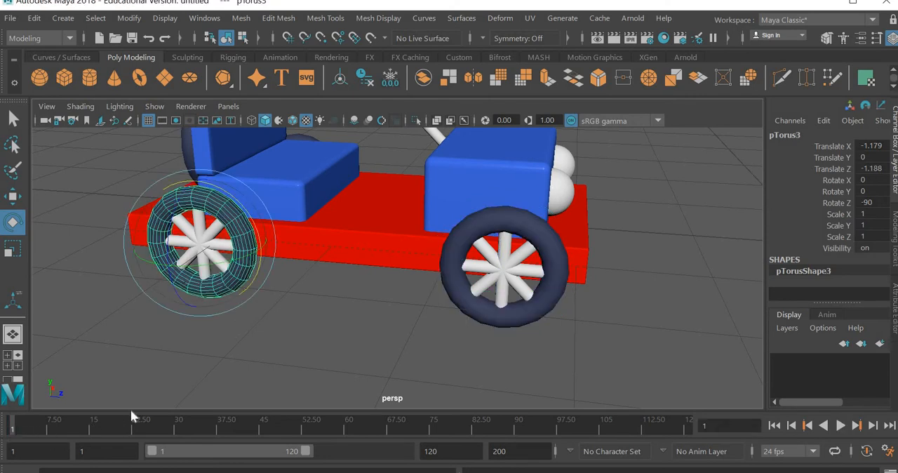
{"action": "key", "text": "s"}
Set frame 1 keyframes on the rear spokes and the front spokes of the opposite side's wheels
{"action": "left_click", "coordinate": [204, 249]}
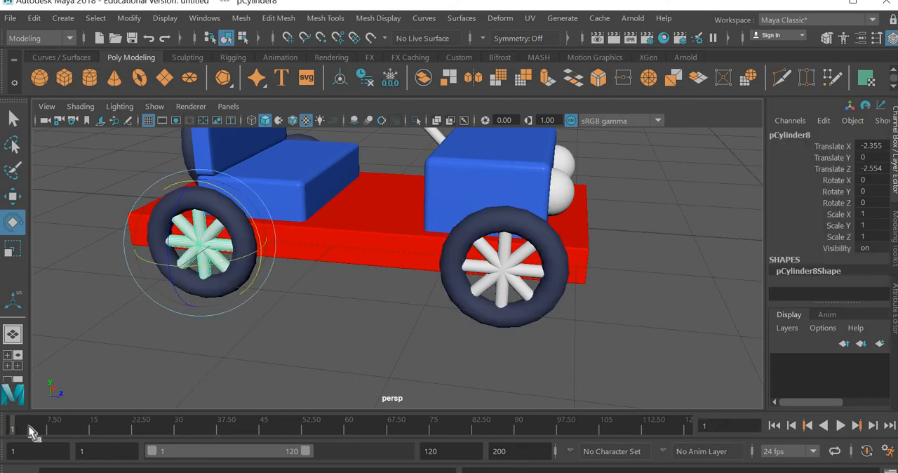
{"action": "key", "text": "s"}
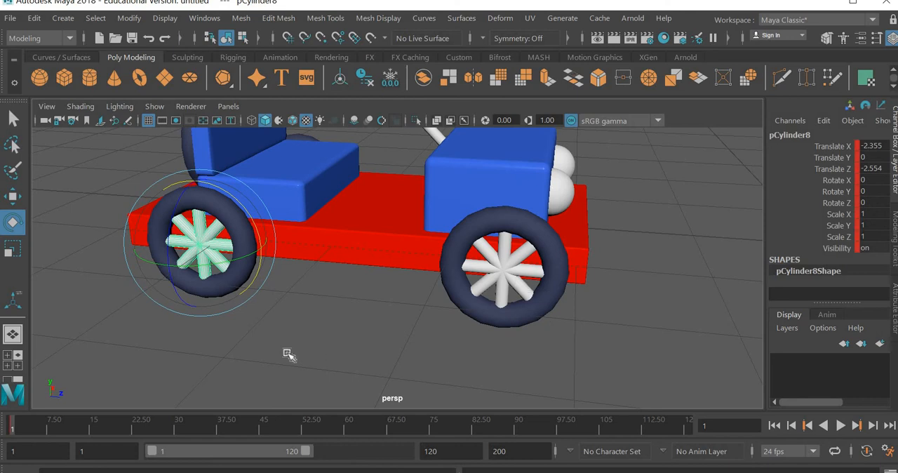
{"action": "key", "text": "Right"}
{"action": "key", "text": "s"}
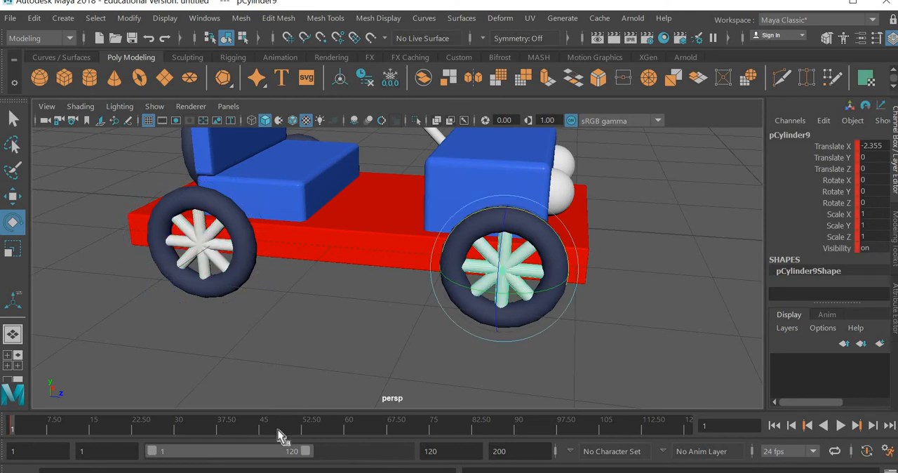
Set the opposite side's front spokes' Rotate X to 400 at frame 48 and key it
{"action": "left_click_drag", "start_coordinate": [278, 429], "coordinate": [286, 434]}
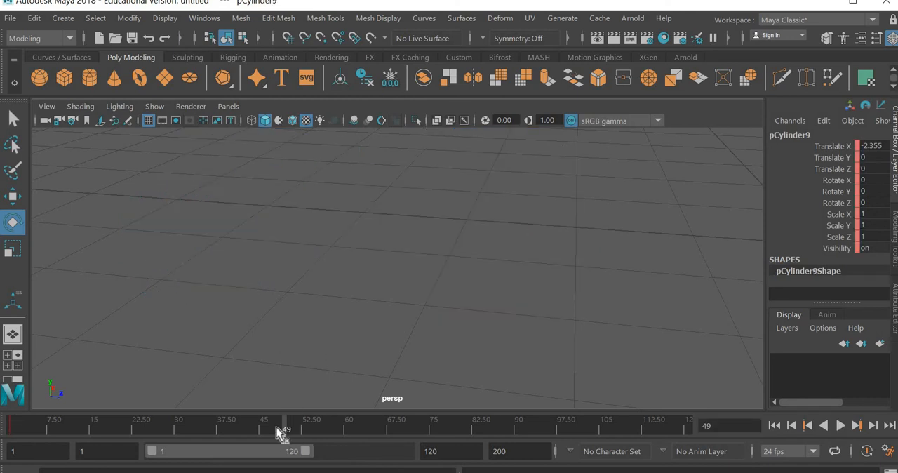
{"action": "left_click", "coordinate": [277, 425]}
{"action": "middle_click_drag", "start_coordinate": [289, 363], "coordinate": [437, 351], "text": "alt"}
{"action": "scroll", "coordinate": [667, 332], "scroll_direction": "down", "scroll_amount": 6}
{"action": "scroll", "coordinate": [593, 336], "scroll_direction": "up", "scroll_amount": 6}
{"action": "middle_click_drag", "start_coordinate": [593, 336], "coordinate": [390, 290], "text": "alt"}
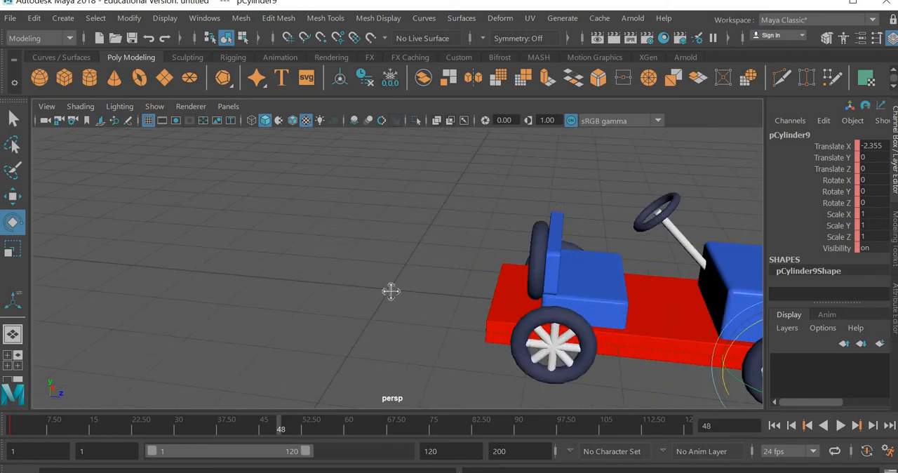
{"action": "scroll", "coordinate": [436, 296], "scroll_direction": "up", "scroll_amount": 3}
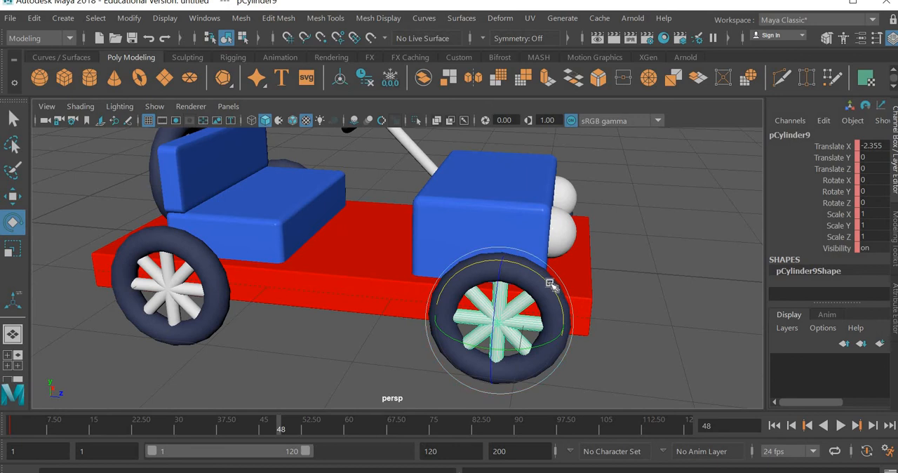
{"action": "left_click_drag", "start_coordinate": [549, 282], "coordinate": [580, 352]}
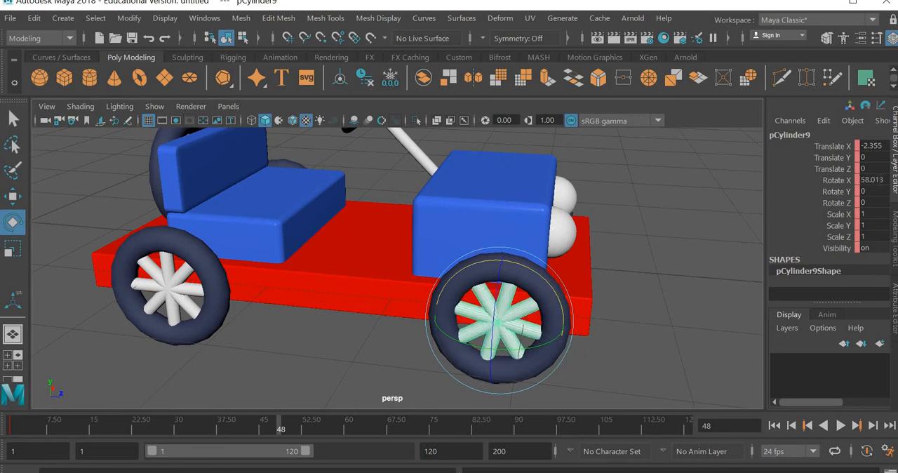
{"action": "left_click", "coordinate": [873, 180]}
{"action": "key", "text": "Return"}
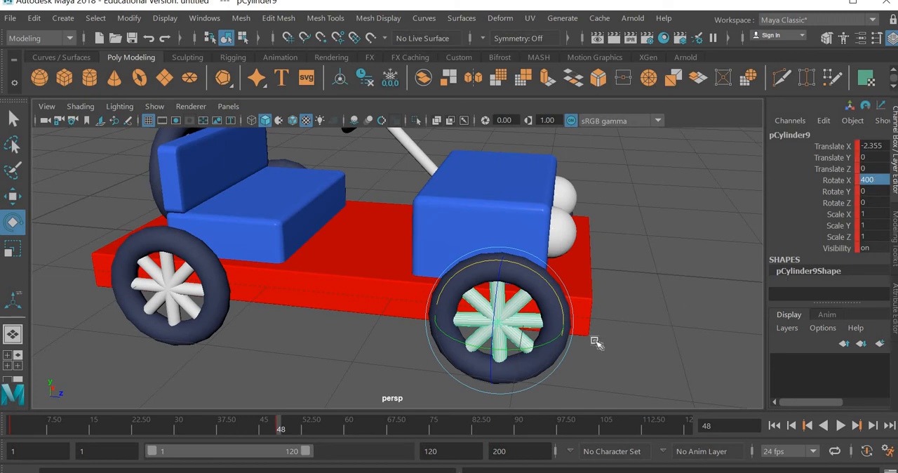
Set the opposite side's front tyre's Rotate Y to 400 at frame 48 and key it
{"action": "left_click", "coordinate": [562, 343]}
{"action": "left_click", "coordinate": [538, 345]}
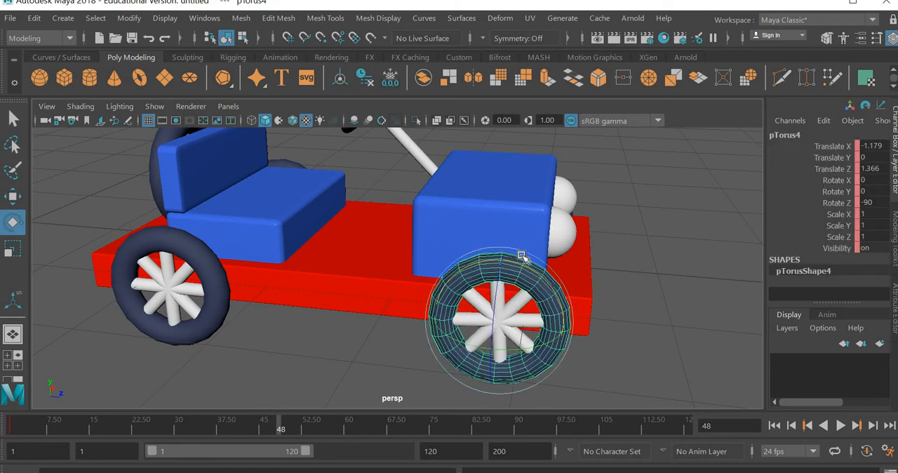
{"action": "left_click_drag", "start_coordinate": [530, 270], "coordinate": [886, 190]}
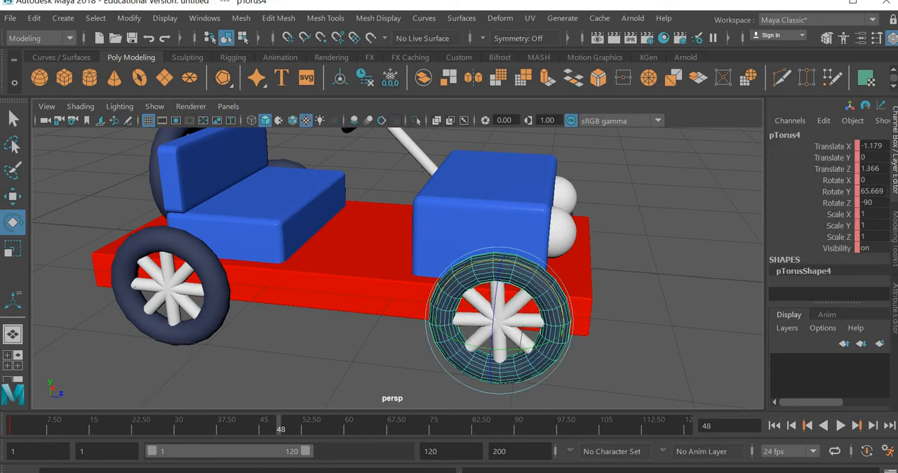
{"action": "left_click", "coordinate": [883, 191]}
{"action": "key", "text": "Return"}
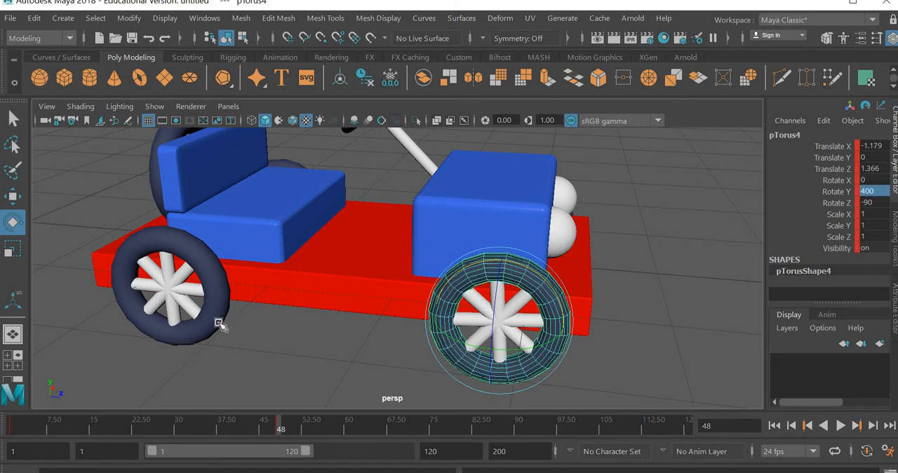
Set the opposite side's rear tyre's Rotate Y to 400 at frame 48 and key it
{"action": "left_click", "coordinate": [211, 301]}
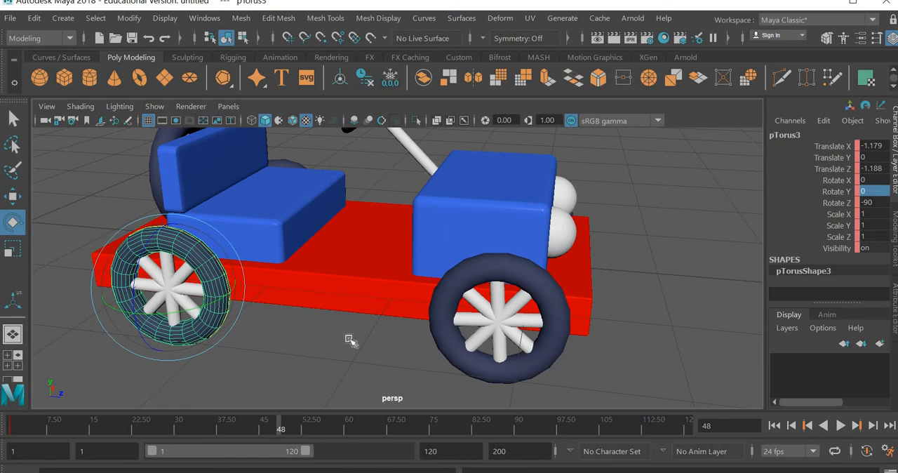
{"action": "left_click_drag", "start_coordinate": [871, 192], "coordinate": [880, 193]}
{"action": "left_click", "coordinate": [883, 191]}
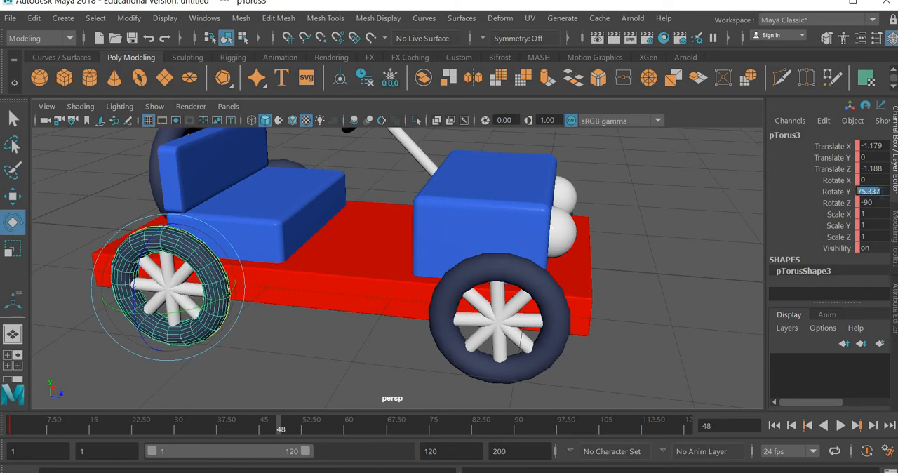
{"action": "key", "text": "Return"}
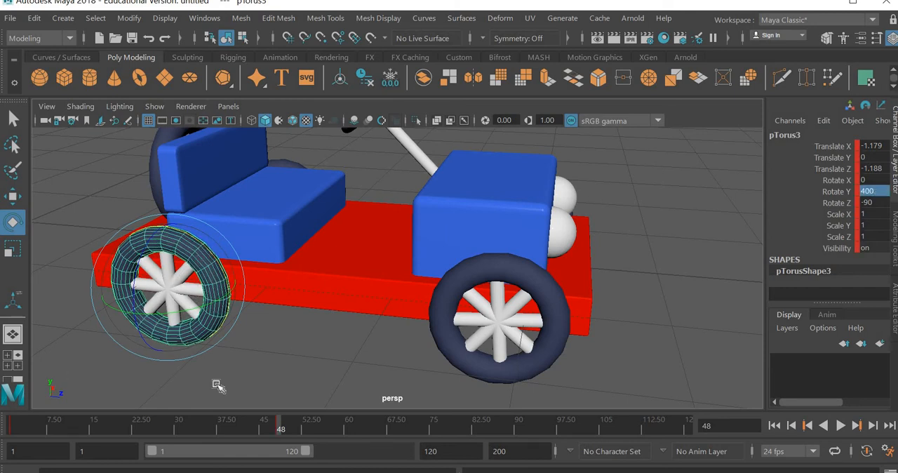
Set the opposite side's rear spokes' Rotate X to 400 at frame 48 and key it
{"action": "left_click", "coordinate": [220, 358]}
{"action": "left_click", "coordinate": [184, 298]}
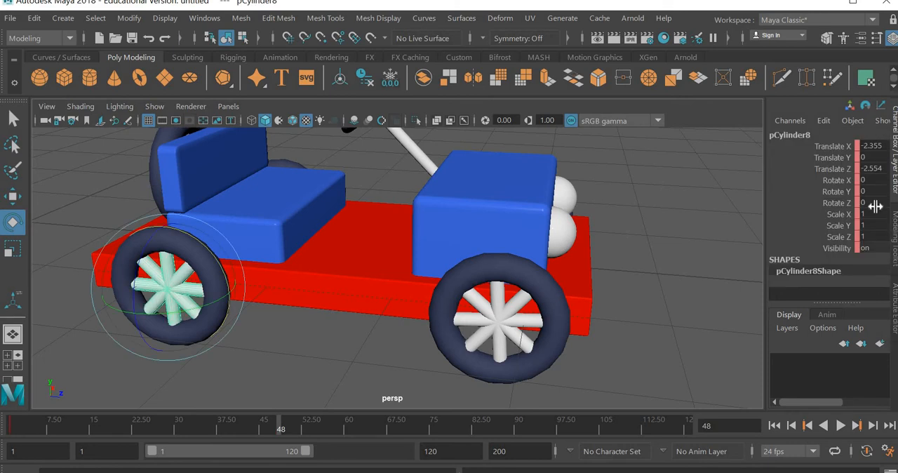
{"action": "left_click_drag", "start_coordinate": [200, 243], "coordinate": [274, 318]}
{"action": "left_click", "coordinate": [886, 183]}
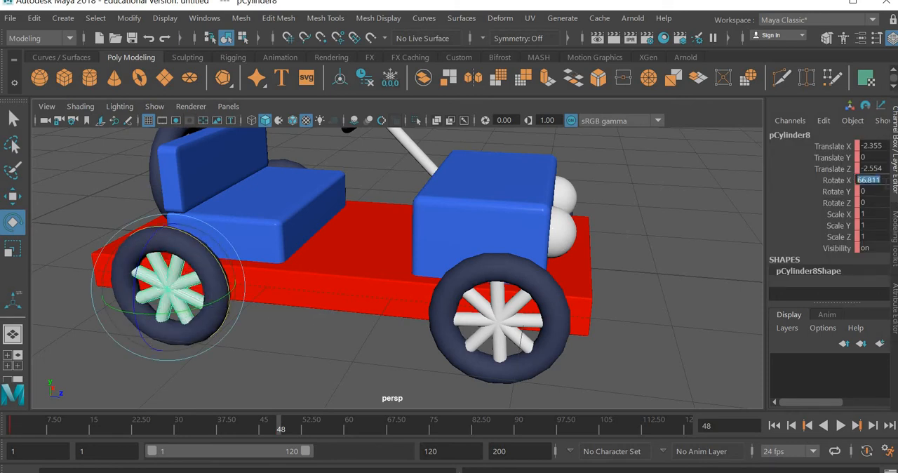
{"action": "type", "text": "400"}
{"action": "key", "text": "Return"}
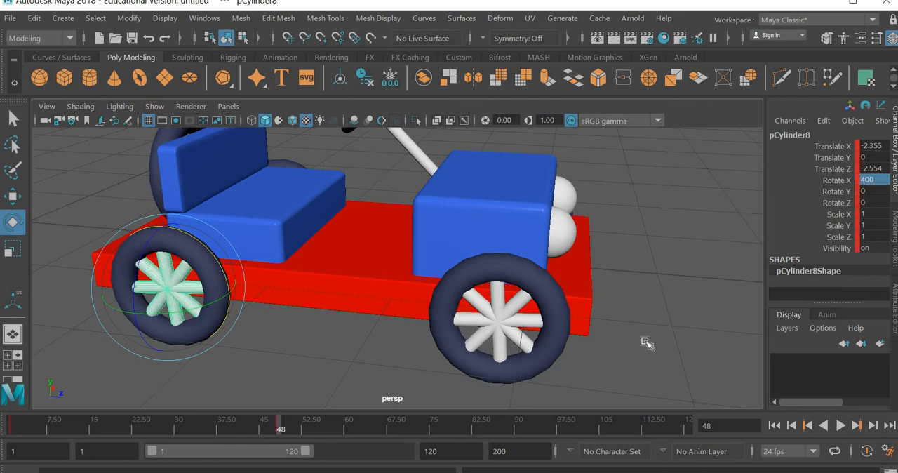
Deselect the spokes and save the scene as "car 2" in the modelling folder, in Maya Binary format
{"action": "left_click", "coordinate": [594, 342]}
{"action": "left_click_drag", "start_coordinate": [594, 342], "coordinate": [452, 305], "text": "alt"}
{"action": "left_click_drag", "start_coordinate": [571, 319], "coordinate": [533, 338], "text": "alt"}
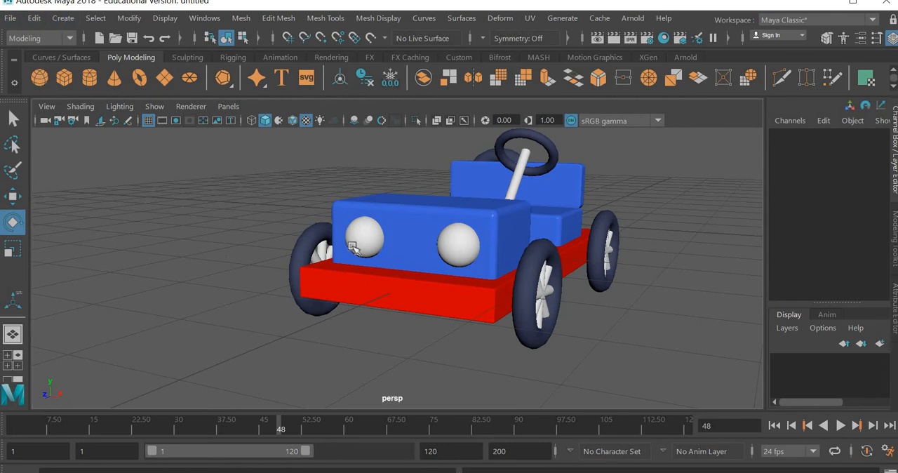
{"action": "left_click_drag", "start_coordinate": [520, 288], "coordinate": [500, 316], "text": "alt"}
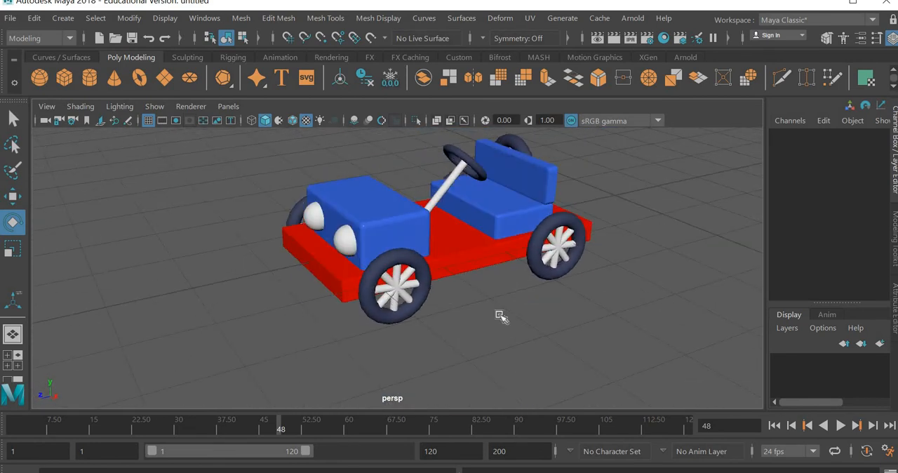
{"action": "left_click", "coordinate": [10, 18]}
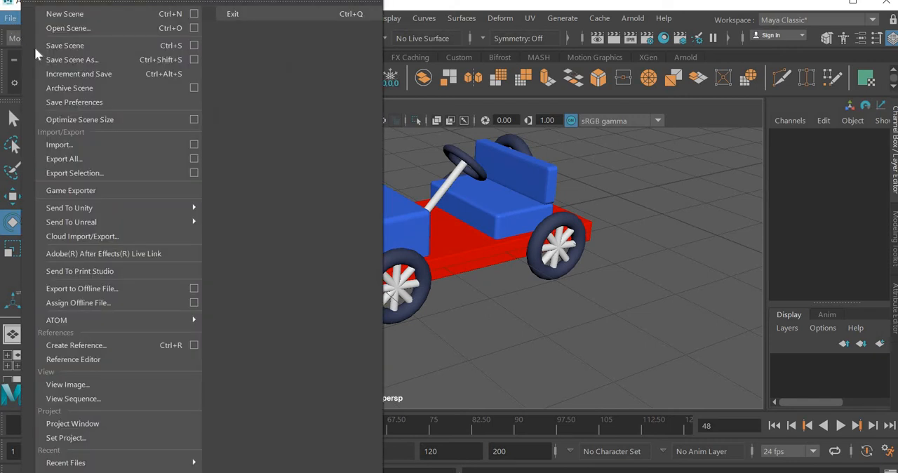
{"action": "left_click", "coordinate": [62, 47]}
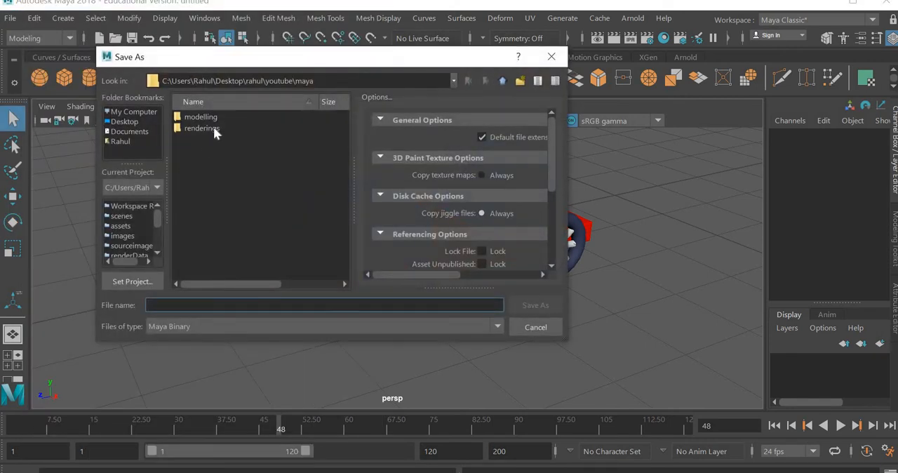
{"action": "double_click", "coordinate": [206, 115]}
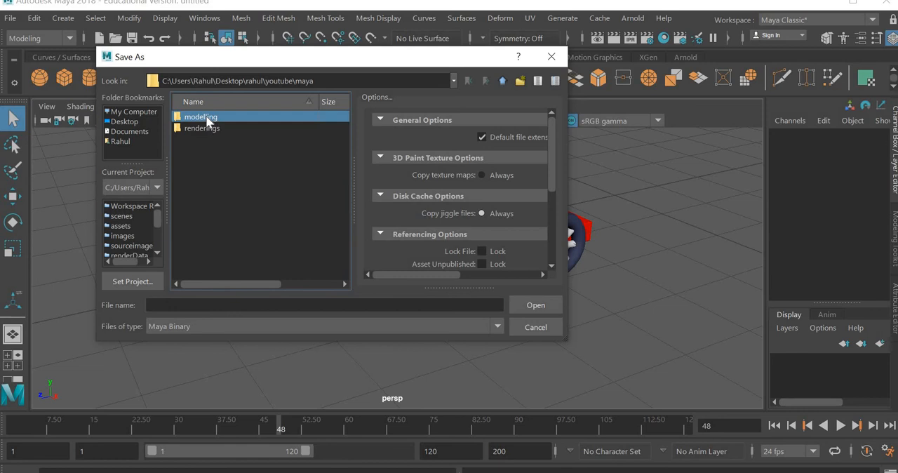
{"action": "left_click", "coordinate": [204, 305]}
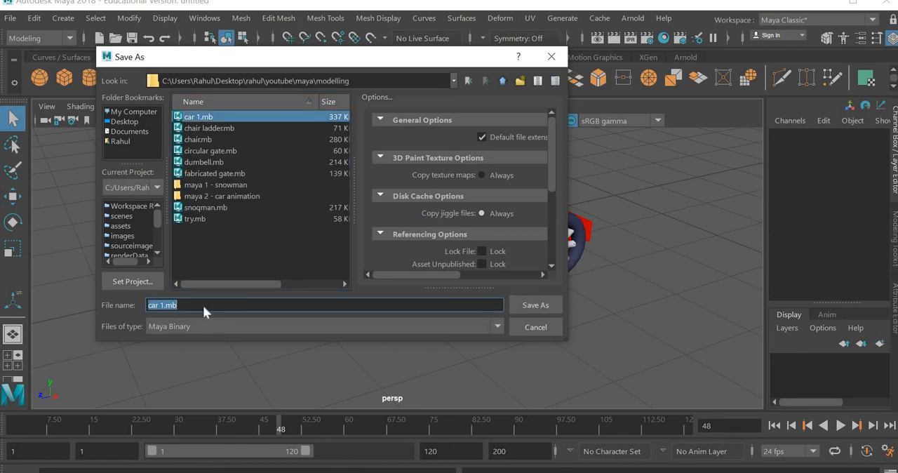
{"action": "type", "text": "car 2"}
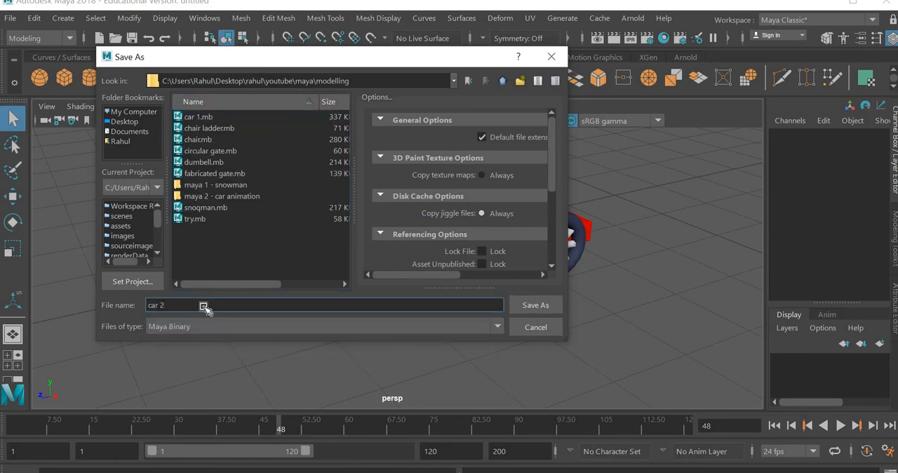
{"action": "key", "text": "Return"}
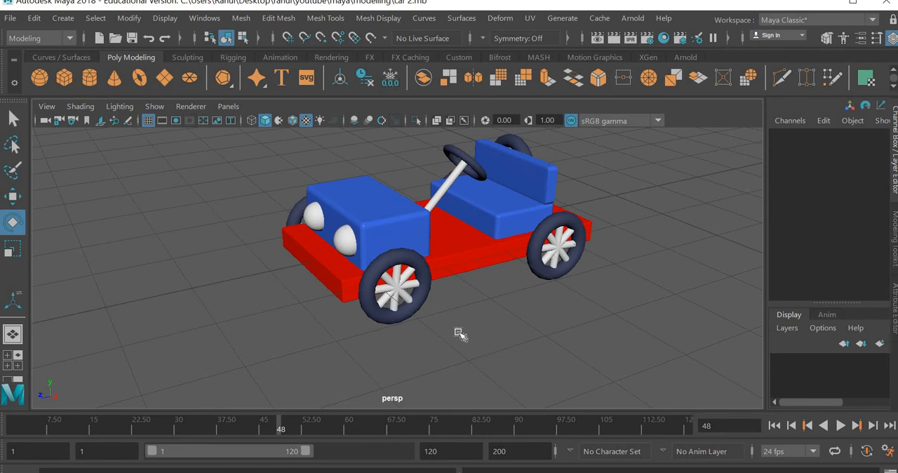
{"action": "middle_click_drag", "start_coordinate": [455, 331], "coordinate": [499, 357], "text": "alt"}
{"action": "right_click_drag", "start_coordinate": [514, 340], "coordinate": [540, 356], "text": "alt"}
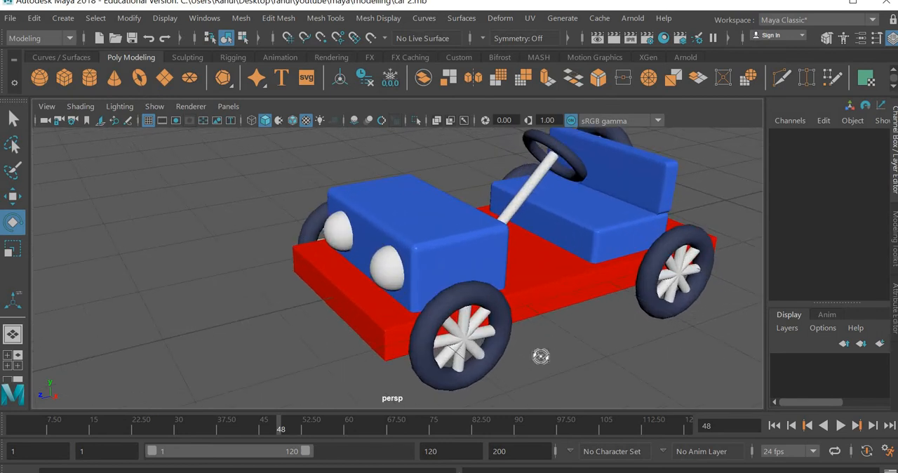
{"action": "left_click_drag", "start_coordinate": [540, 357], "coordinate": [634, 347], "text": "alt"}
{"action": "middle_click_drag", "start_coordinate": [623, 353], "coordinate": [524, 332], "text": "alt"}
{"action": "right_click_drag", "start_coordinate": [524, 332], "coordinate": [500, 333], "text": "alt"}
{"action": "middle_click_drag", "start_coordinate": [490, 336], "coordinate": [551, 349], "text": "alt"}
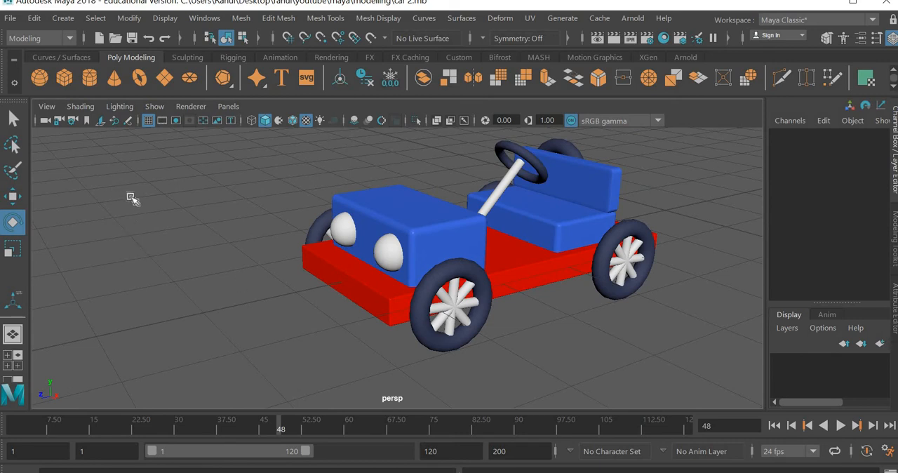
Create a basic camera and look through camera1 in the viewport
{"action": "left_click", "coordinate": [63, 19]}
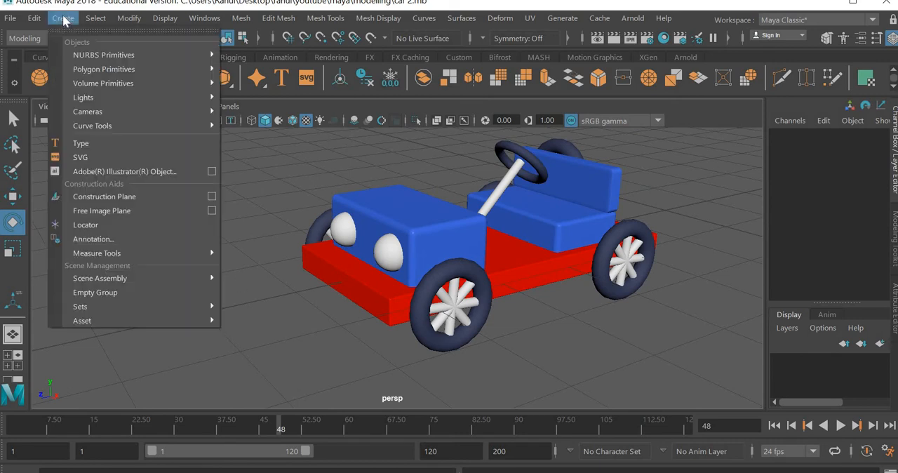
{"action": "mouse_move", "coordinate": [85, 109]}
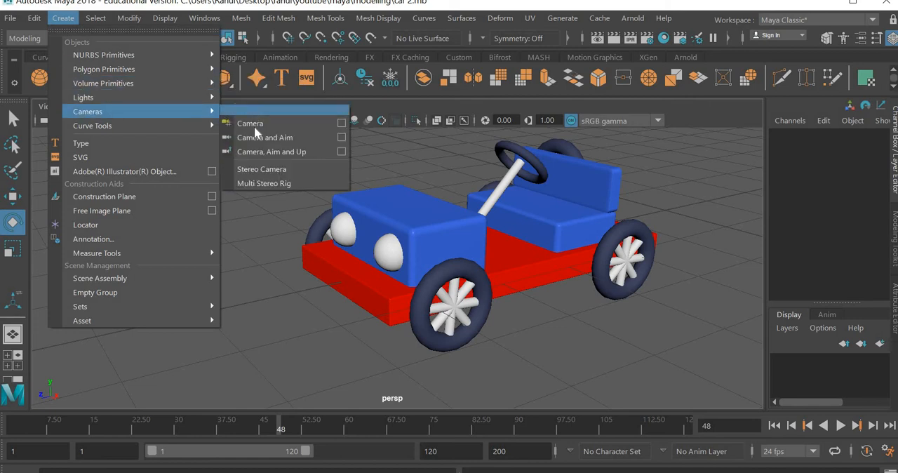
{"action": "left_click", "coordinate": [267, 124]}
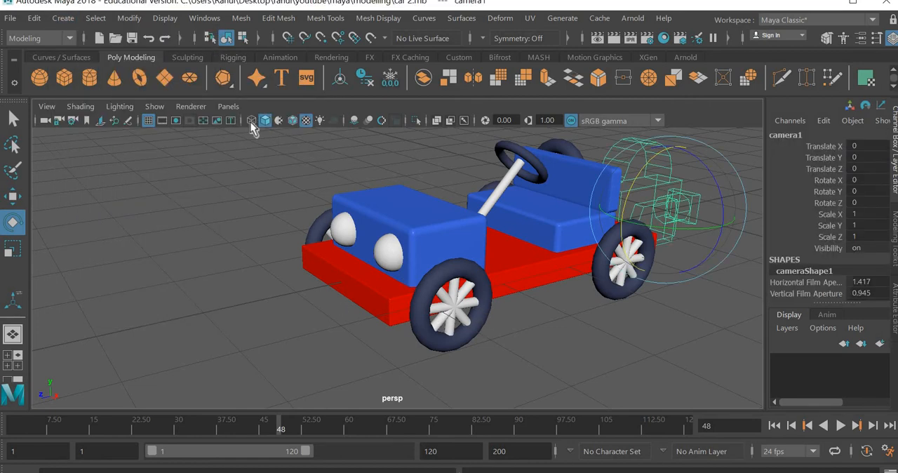
{"action": "left_click", "coordinate": [241, 109]}
{"action": "mouse_move", "coordinate": [281, 124]}
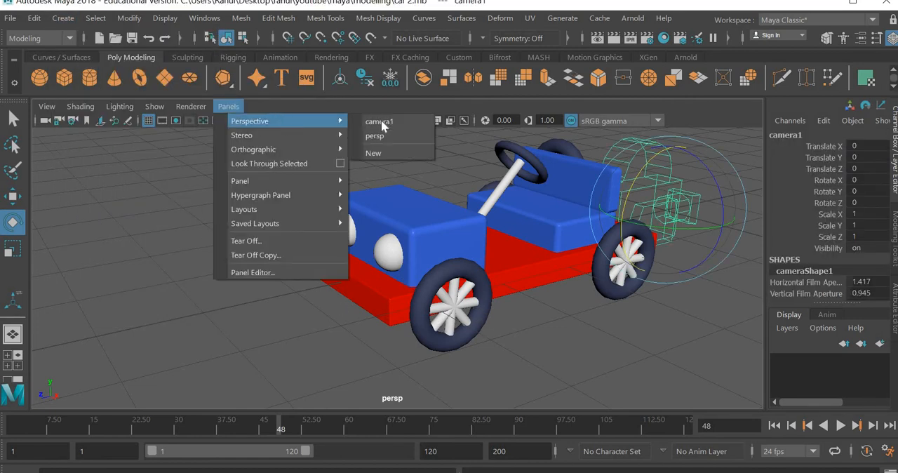
{"action": "left_click", "coordinate": [372, 136]}
Position camera1 in front of and slightly above the car, with Rotate X -16.8 and Rotate Y 34, so the whole car is framed
{"action": "scroll", "coordinate": [429, 256], "scroll_direction": "down", "scroll_amount": 5}
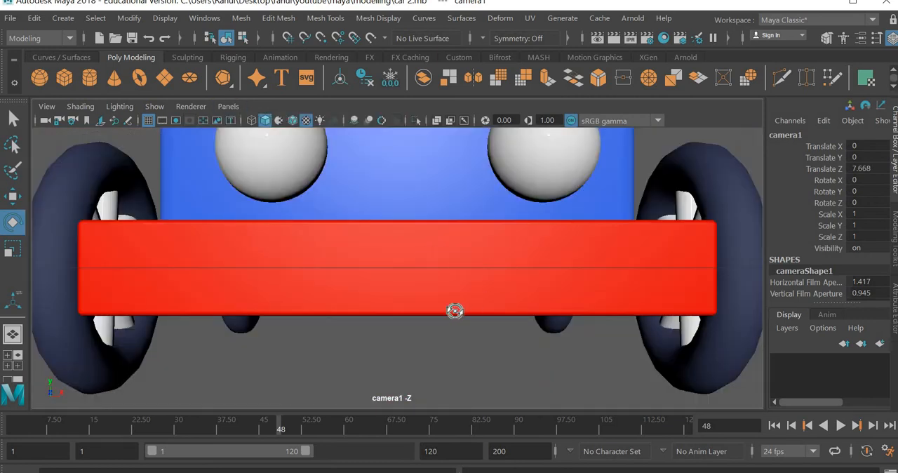
{"action": "left_click_drag", "start_coordinate": [455, 311], "coordinate": [417, 305], "text": "alt"}
{"action": "middle_click_drag", "start_coordinate": [404, 301], "coordinate": [715, 179], "text": "alt"}
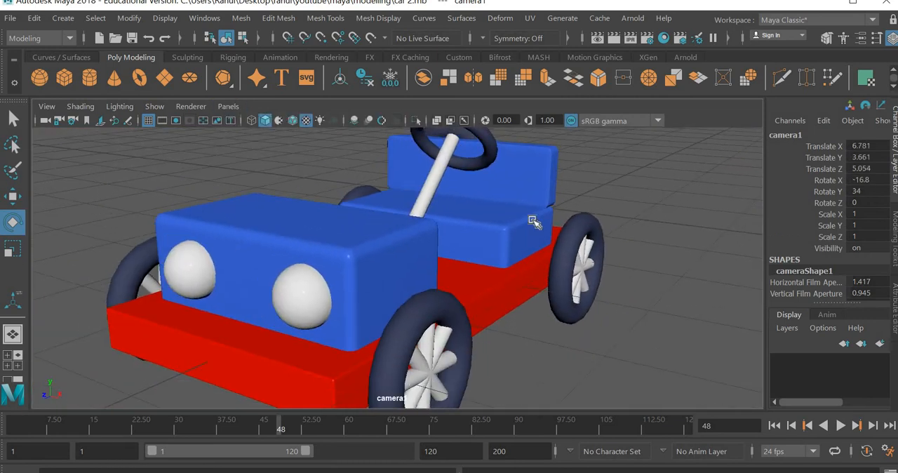
{"action": "scroll", "coordinate": [531, 221], "scroll_direction": "down", "scroll_amount": 5}
{"action": "middle_click_drag", "start_coordinate": [403, 243], "coordinate": [561, 245], "text": "alt"}
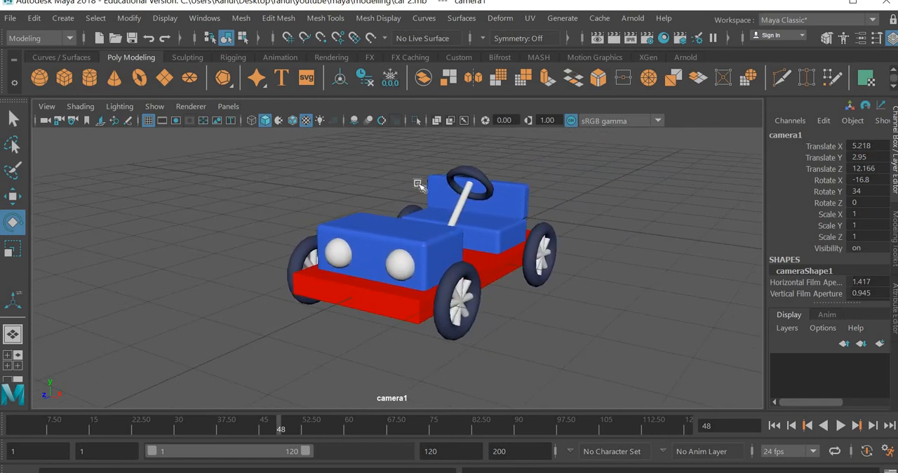
Show the Resolution Gate for camera1
{"action": "left_click", "coordinate": [48, 105]}
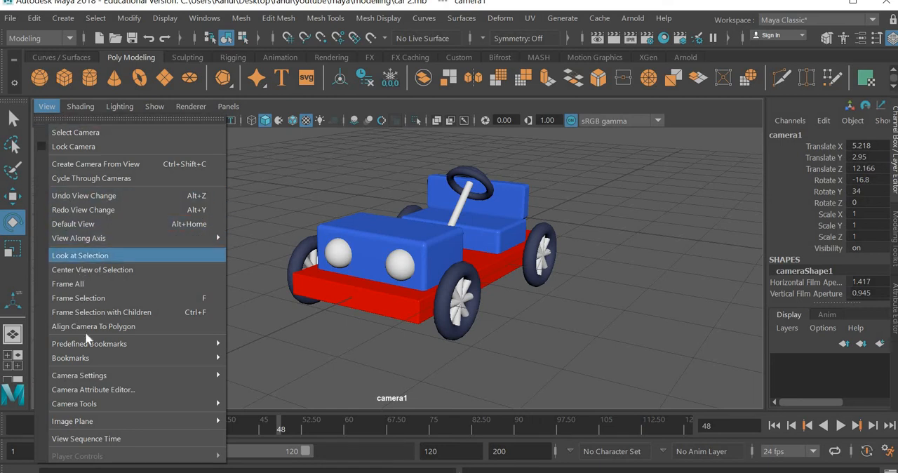
{"action": "mouse_move", "coordinate": [183, 377]}
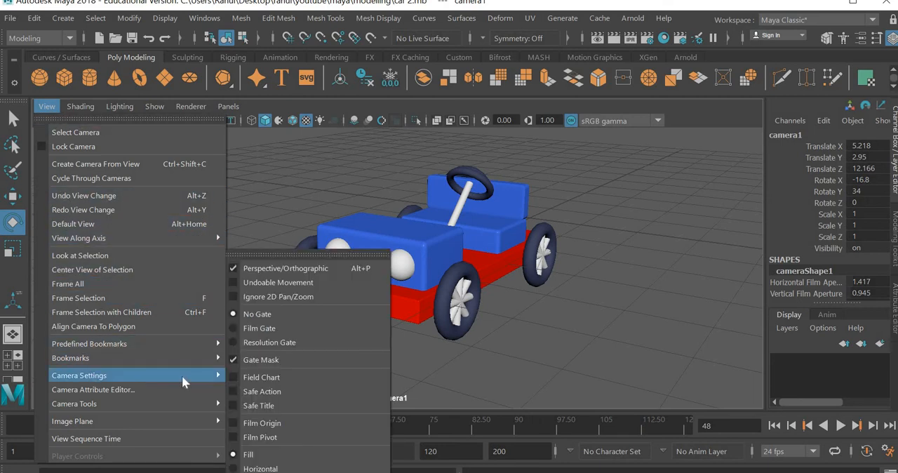
{"action": "left_click", "coordinate": [263, 342]}
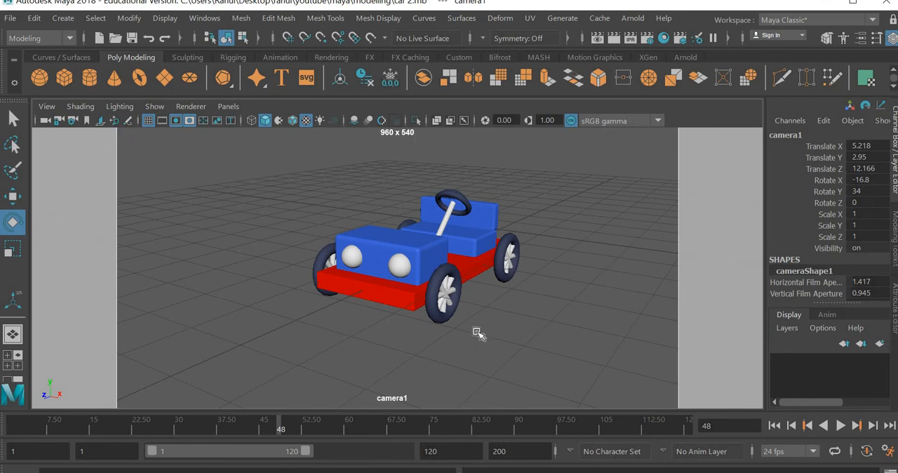
Reframe camera1 for the drive-past at frame 1, at about X 4.94, Y 2.14, Z 4.45 with Rotate X -18.6 and Rotate Y 53.6
{"action": "left_click_drag", "start_coordinate": [437, 341], "coordinate": [545, 286], "text": "alt"}
{"action": "middle_click_drag", "start_coordinate": [546, 286], "coordinate": [477, 314], "text": "alt"}
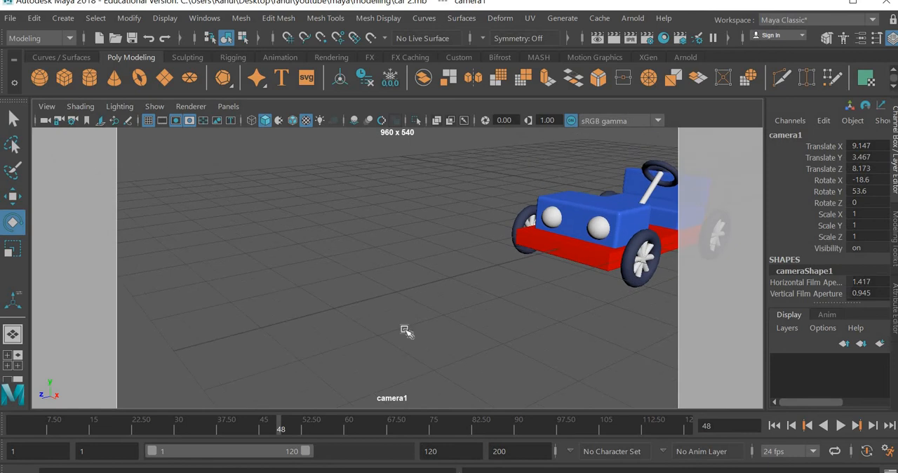
{"action": "left_click_drag", "start_coordinate": [279, 425], "coordinate": [12, 425]}
{"action": "middle_click_drag", "start_coordinate": [524, 264], "coordinate": [398, 285], "text": "alt"}
{"action": "scroll", "coordinate": [537, 295], "scroll_direction": "down", "scroll_amount": 2}
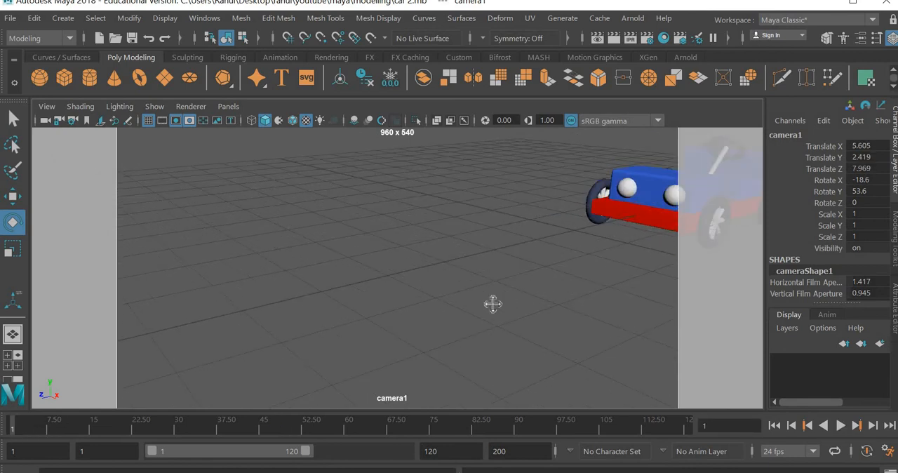
{"action": "scroll", "coordinate": [491, 305], "scroll_direction": "up", "scroll_amount": 5}
{"action": "middle_click_drag", "start_coordinate": [523, 303], "coordinate": [479, 301], "text": "alt"}
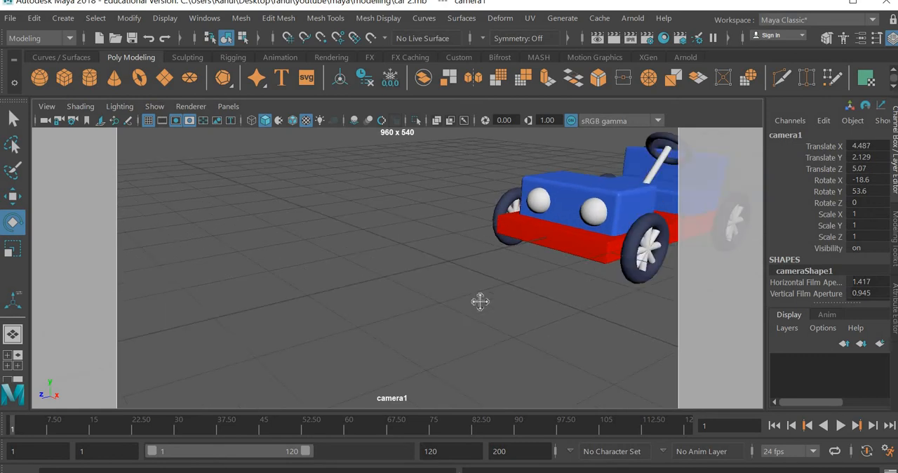
Play and scrub the animation from frame 1 through camera1 to check the car's travel and the wheels' rotation
{"action": "key", "text": "alt+v"}
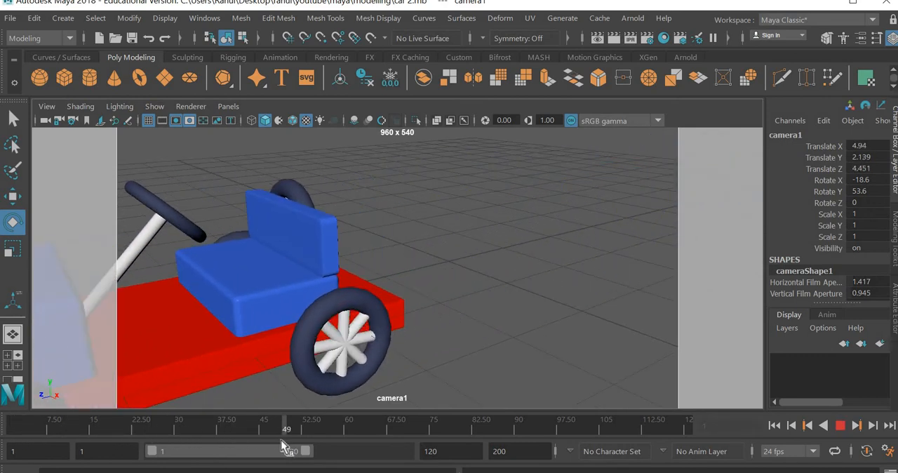
{"action": "left_click_drag", "start_coordinate": [280, 440], "coordinate": [11, 429]}
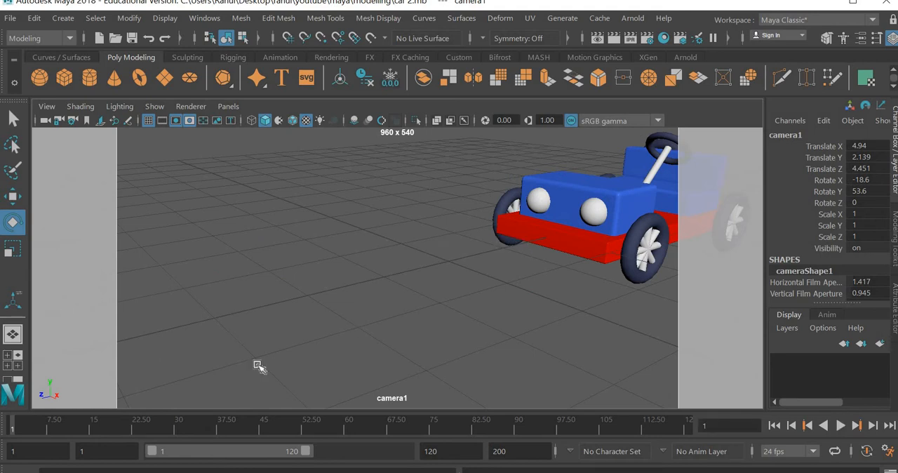
{"action": "left_click_drag", "start_coordinate": [54, 430], "coordinate": [3, 461]}
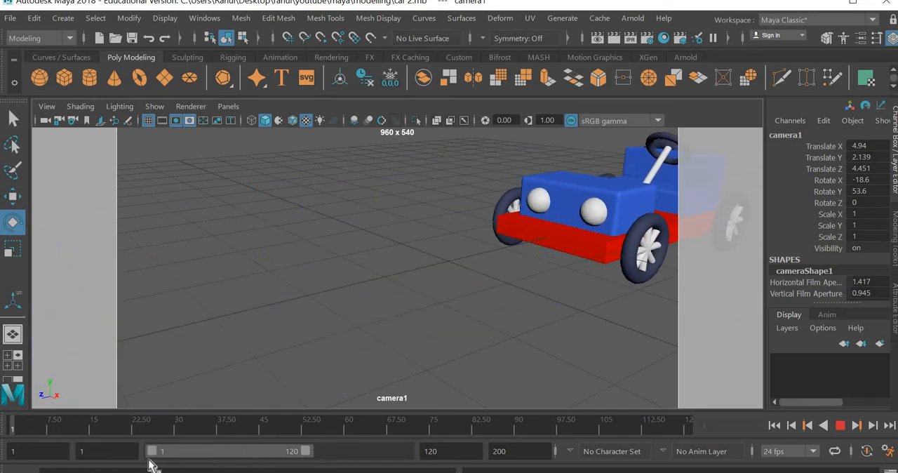
{"action": "left_click_drag", "start_coordinate": [151, 465], "coordinate": [238, 445]}
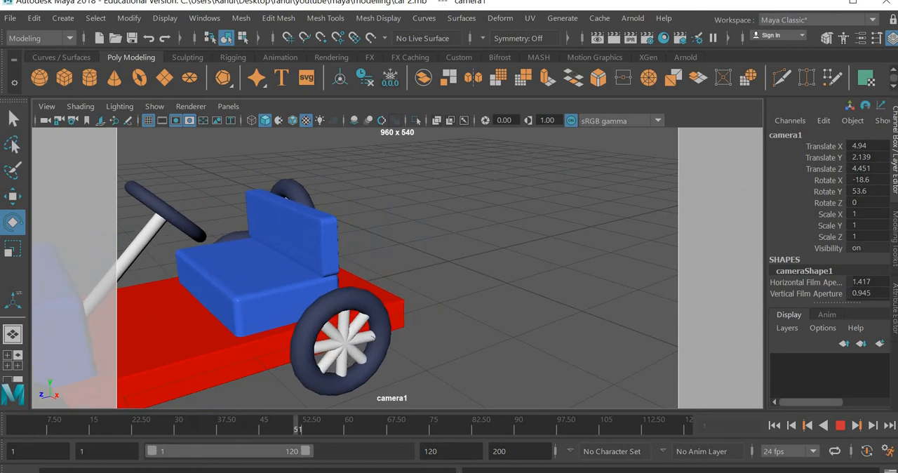
{"action": "key", "text": "Escape"}
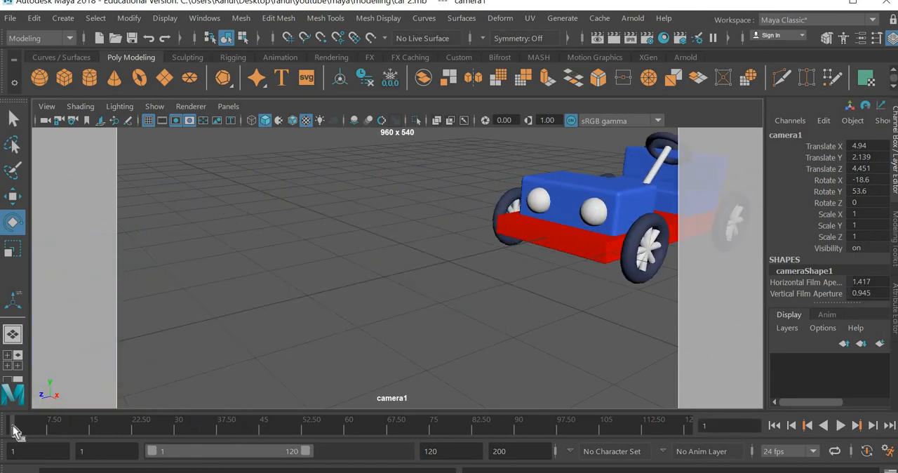
{"action": "key", "text": "alt+v"}
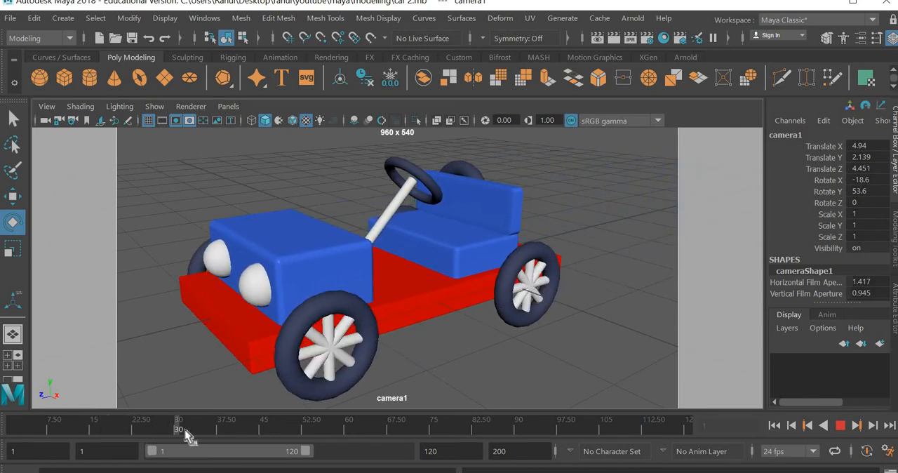
{"action": "mouse_move", "coordinate": [202, 430]}
{"action": "left_mouse_down"}
{"action": "mouse_move", "coordinate": [261, 434]}
{"action": "mouse_move", "coordinate": [122, 437]}
{"action": "mouse_move", "coordinate": [258, 441]}
{"action": "left_mouse_up"}
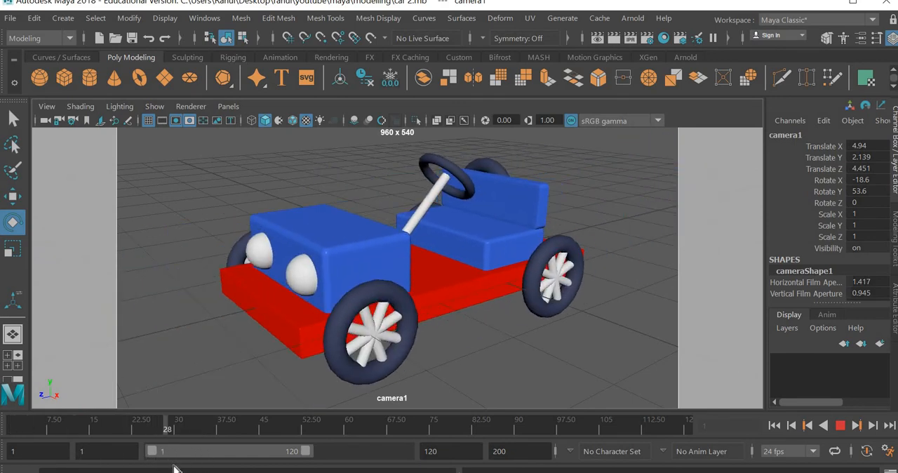
Stop playback, turn on motion blur in the viewport and set the current frame to 28
{"action": "key", "text": "Escape"}
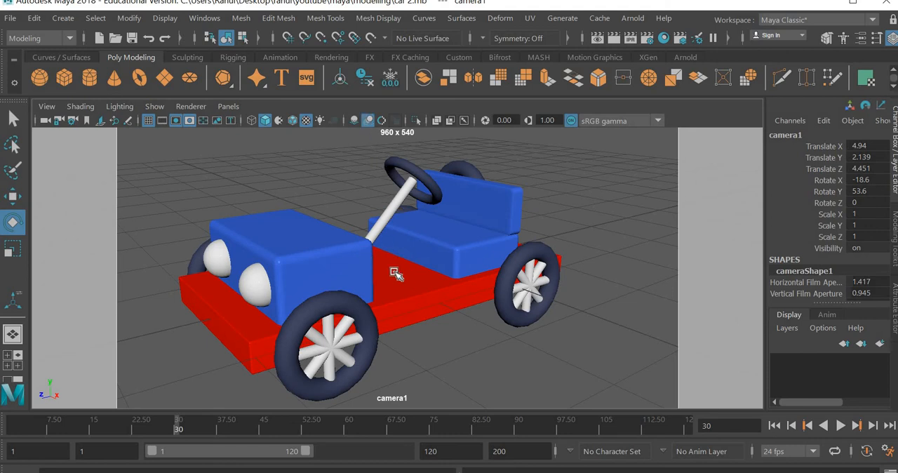
{"action": "left_click_drag", "start_coordinate": [122, 426], "coordinate": [167, 427]}
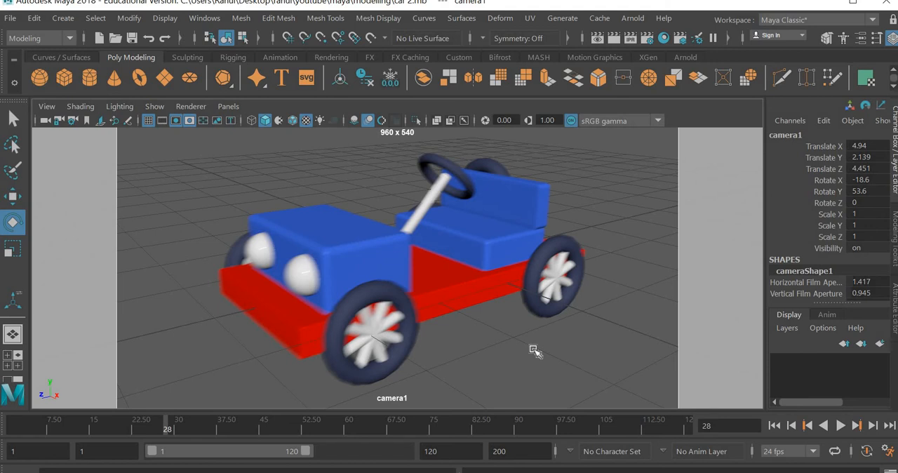
Create a polygon plane at the origin as the ground and scale it to about 19.332 in X and Z
{"action": "key", "text": "space"}
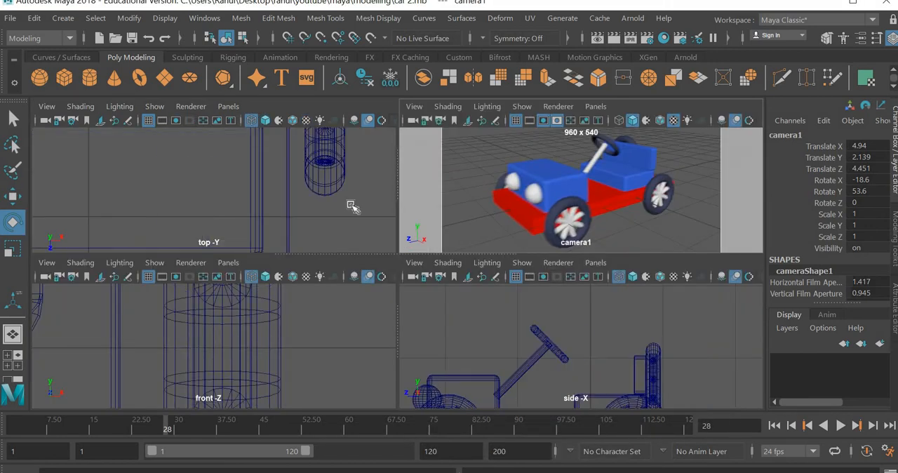
{"action": "scroll", "coordinate": [352, 206], "scroll_direction": "down", "scroll_amount": 12}
{"action": "left_click", "coordinate": [352, 207]}
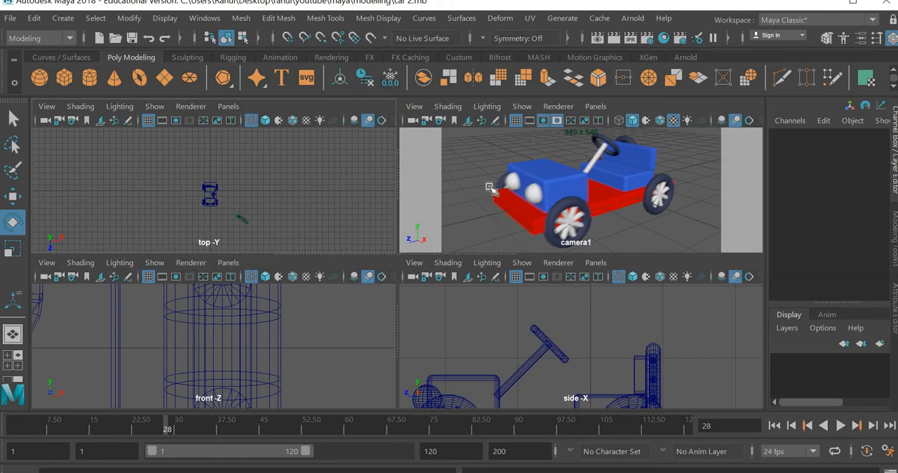
{"action": "left_click", "coordinate": [210, 194]}
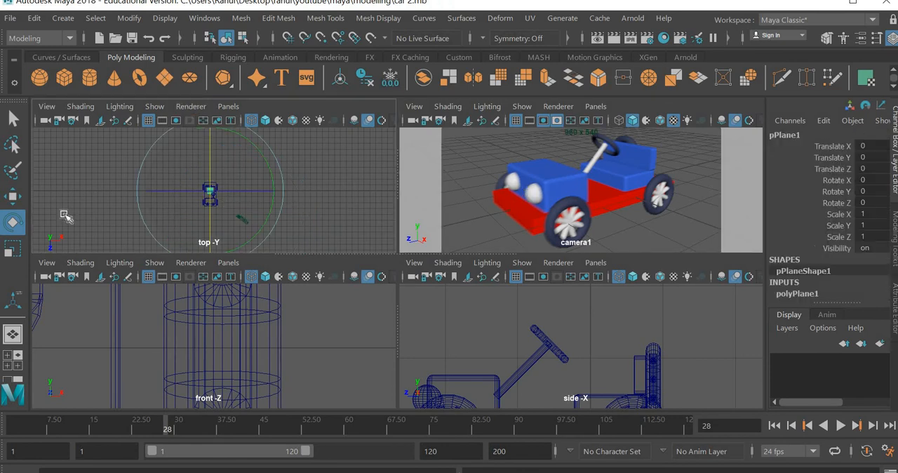
{"action": "key", "text": "r"}
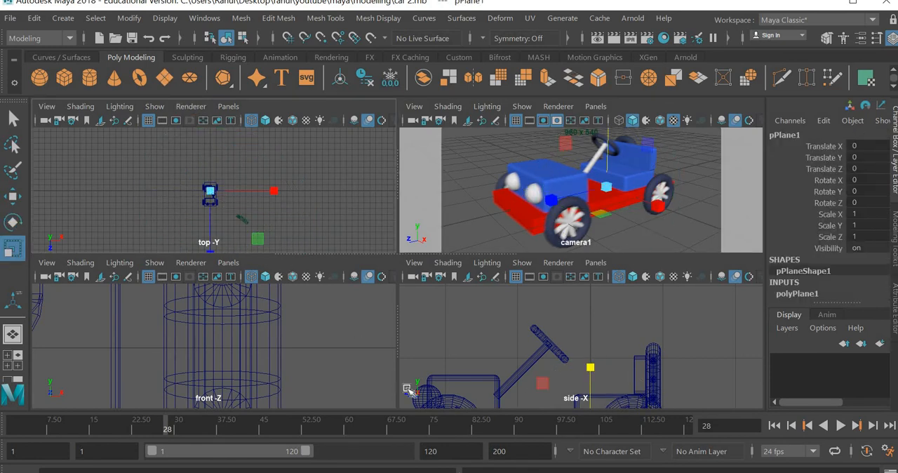
{"action": "left_click_drag", "start_coordinate": [258, 238], "coordinate": [444, 312]}
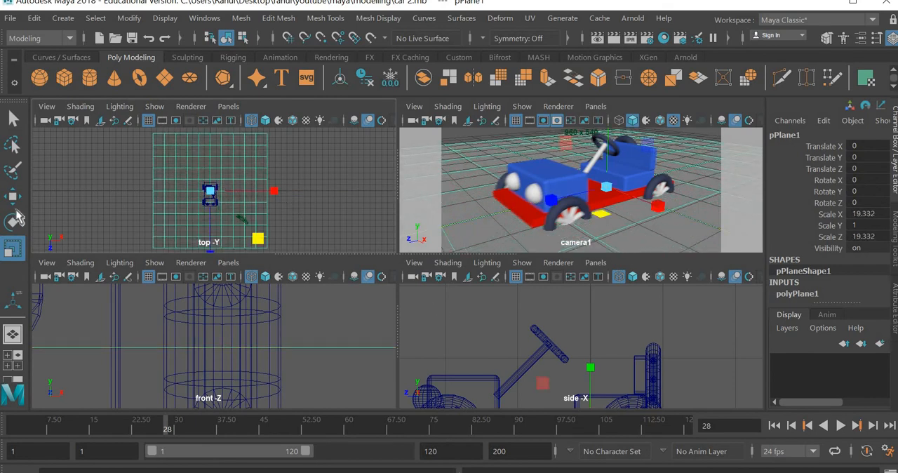
Lower the ground plane to the underside of the car's tires, at about Translate Y -0.481
{"action": "key", "text": "w"}
{"action": "key", "text": "f"}
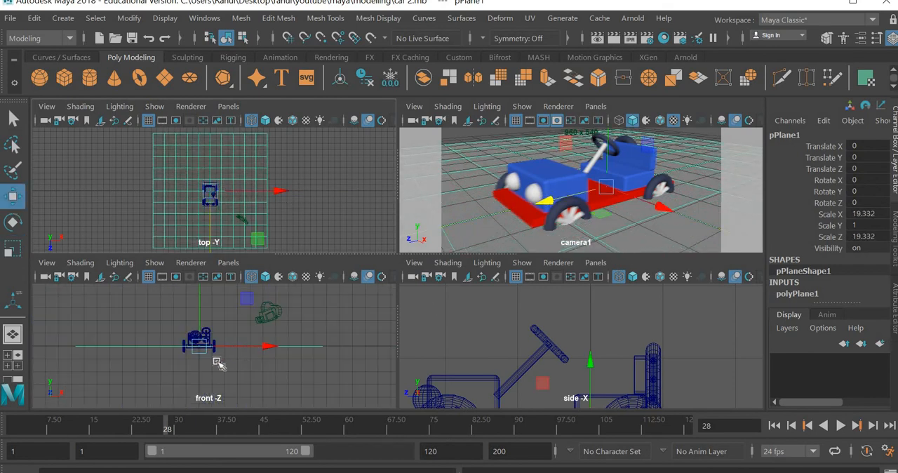
{"action": "scroll", "coordinate": [217, 361], "scroll_direction": "up", "scroll_amount": 3}
{"action": "scroll", "coordinate": [183, 394], "scroll_direction": "up", "scroll_amount": 2}
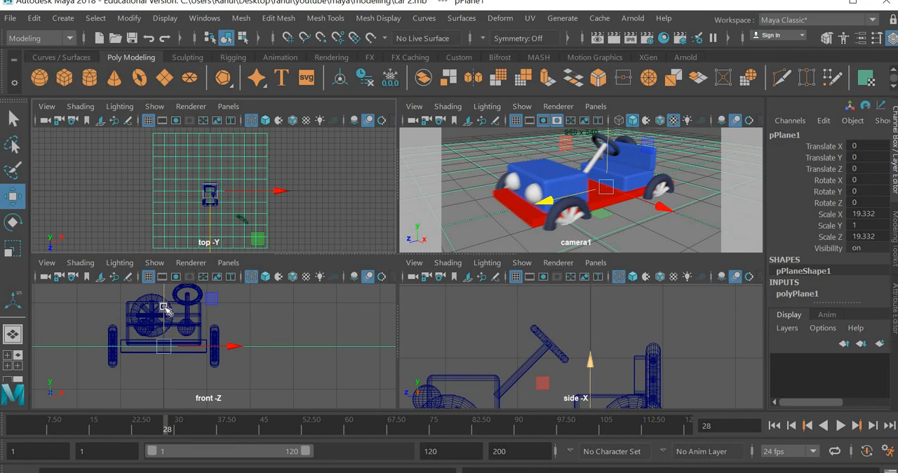
{"action": "left_click_drag", "start_coordinate": [167, 324], "coordinate": [167, 367]}
{"action": "scroll", "coordinate": [167, 366], "scroll_direction": "up", "scroll_amount": 3}
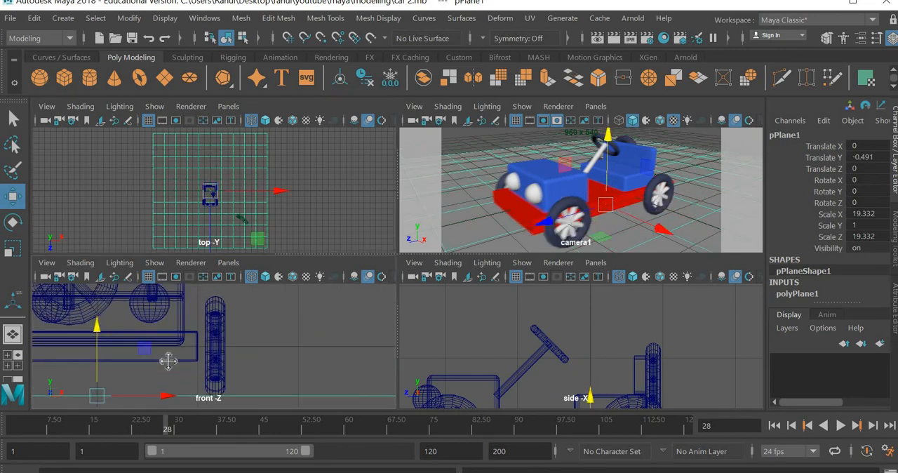
{"action": "scroll", "coordinate": [197, 354], "scroll_direction": "up", "scroll_amount": 3}
{"action": "scroll", "coordinate": [214, 344], "scroll_direction": "up", "scroll_amount": 3}
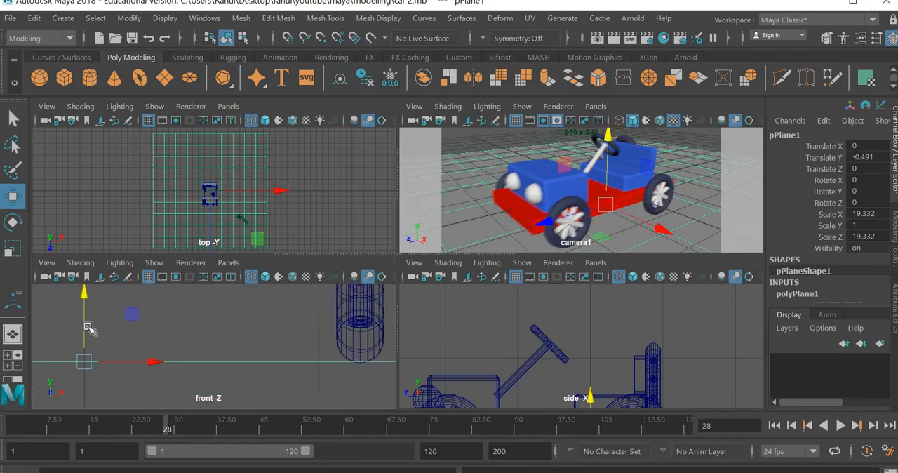
{"action": "left_click_drag", "start_coordinate": [88, 327], "coordinate": [86, 324]}
{"action": "scroll", "coordinate": [373, 372], "scroll_direction": "up", "scroll_amount": 3}
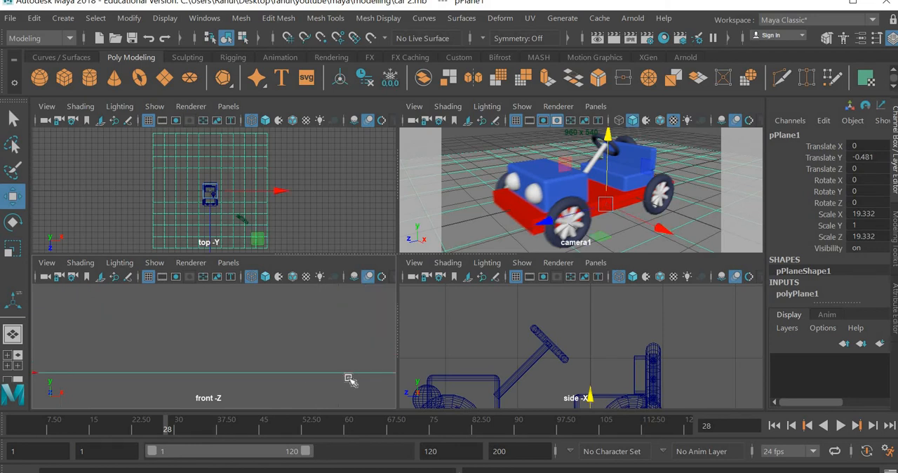
{"action": "middle_click_drag", "start_coordinate": [348, 379], "coordinate": [241, 370], "text": "alt"}
{"action": "scroll", "coordinate": [239, 371], "scroll_direction": "down", "scroll_amount": 12}
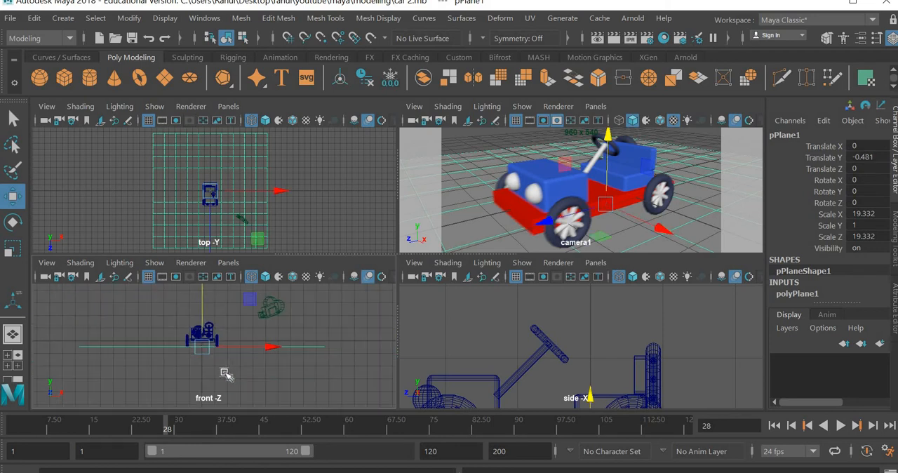
{"action": "scroll", "coordinate": [204, 359], "scroll_direction": "up", "scroll_amount": 5}
{"action": "scroll", "coordinate": [205, 359], "scroll_direction": "up", "scroll_amount": 6}
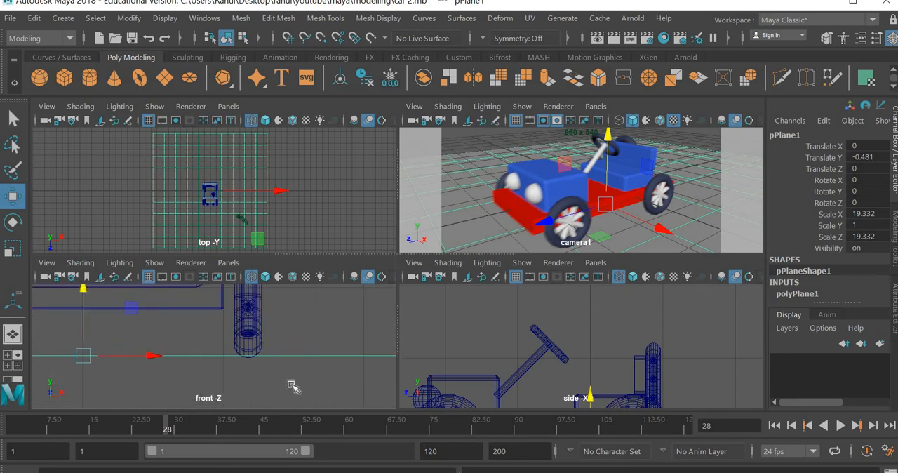
Enlarge the ground plane to about Scale X 39.524 and Scale Z 35.371
{"action": "left_click", "coordinate": [201, 381]}
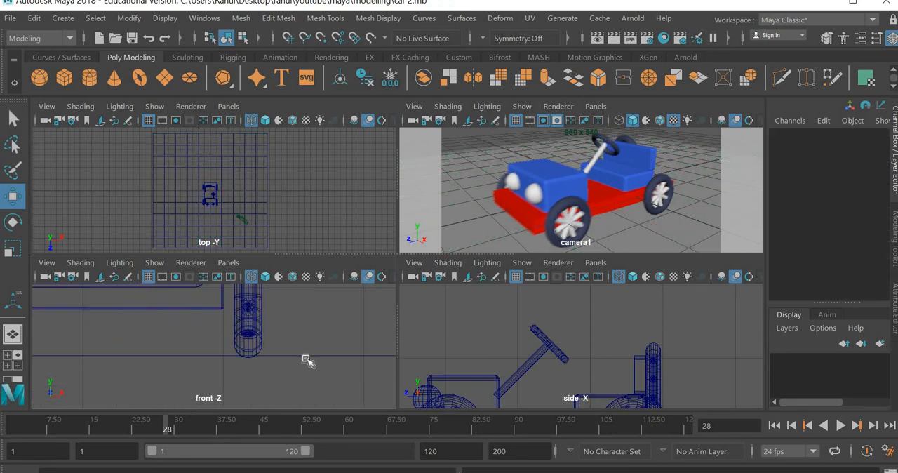
{"action": "left_click", "coordinate": [304, 355]}
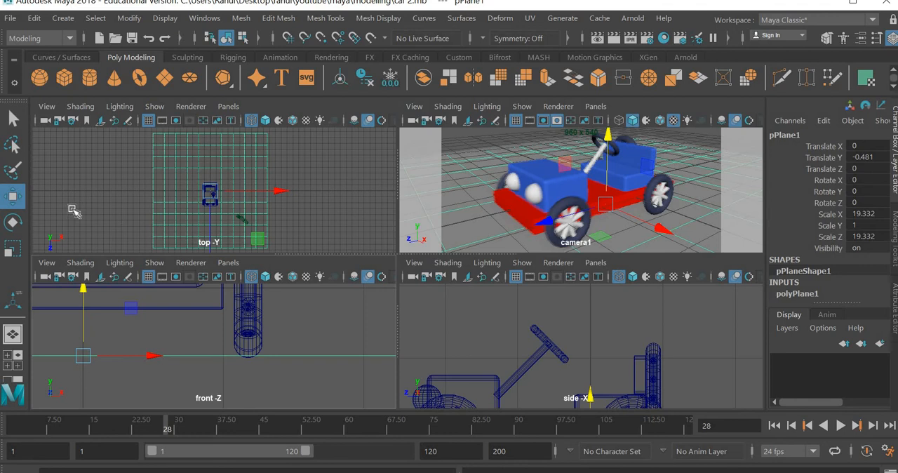
{"action": "left_click", "coordinate": [18, 242]}
{"action": "left_click_drag", "start_coordinate": [278, 195], "coordinate": [344, 208]}
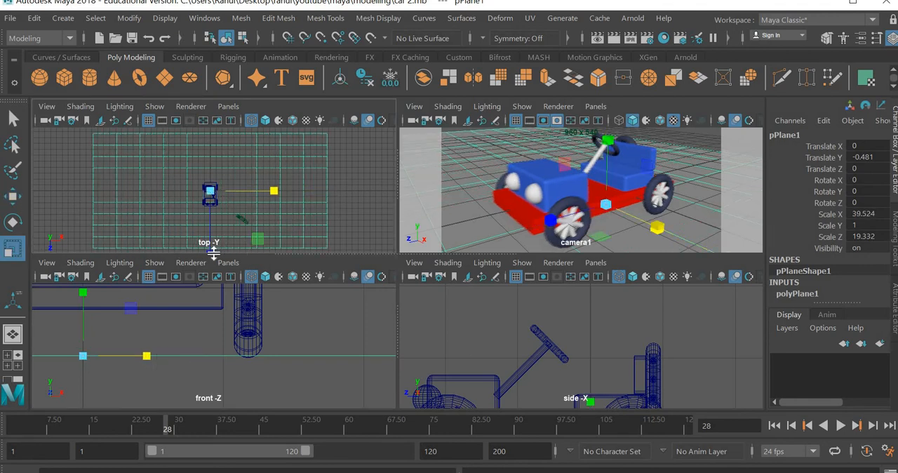
{"action": "left_click_drag", "start_coordinate": [212, 255], "coordinate": [212, 333]}
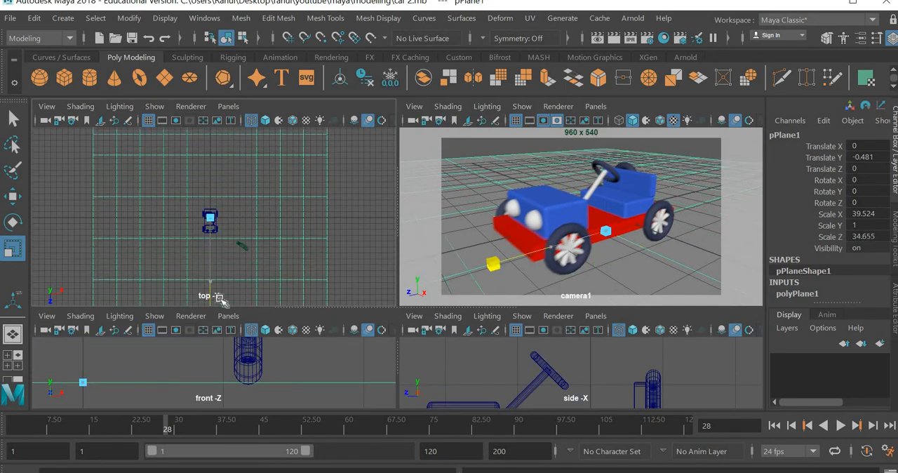
Duplicate the ground plane and stand the copy upright as a backdrop with Rotate X 90
{"action": "key", "text": "ctrl+d"}
{"action": "left_click", "coordinate": [13, 222]}
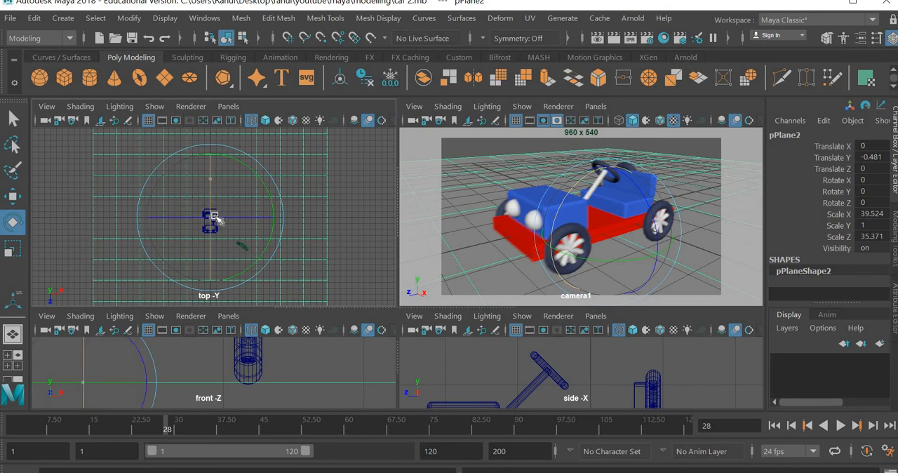
{"action": "left_click_drag", "start_coordinate": [210, 217], "coordinate": [214, 242]}
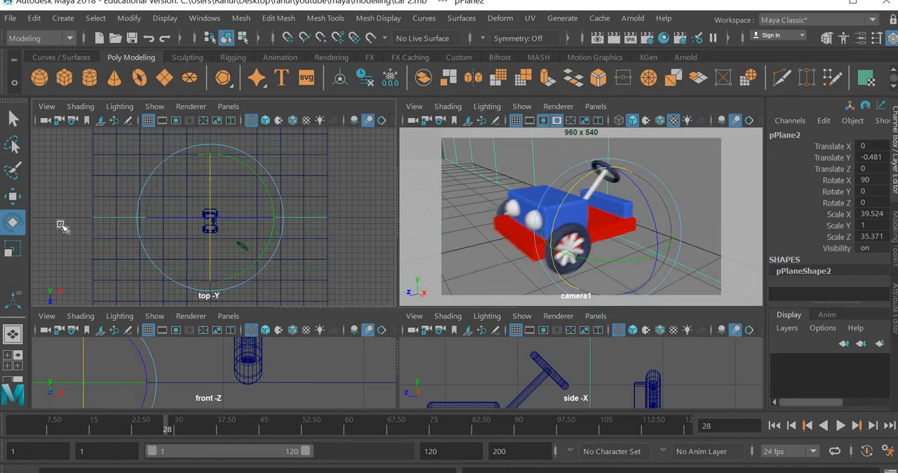
Move the upright plane behind the car to about Translate Z -13.796 and raise it to about Translate Y 11.459
{"action": "left_click", "coordinate": [14, 197]}
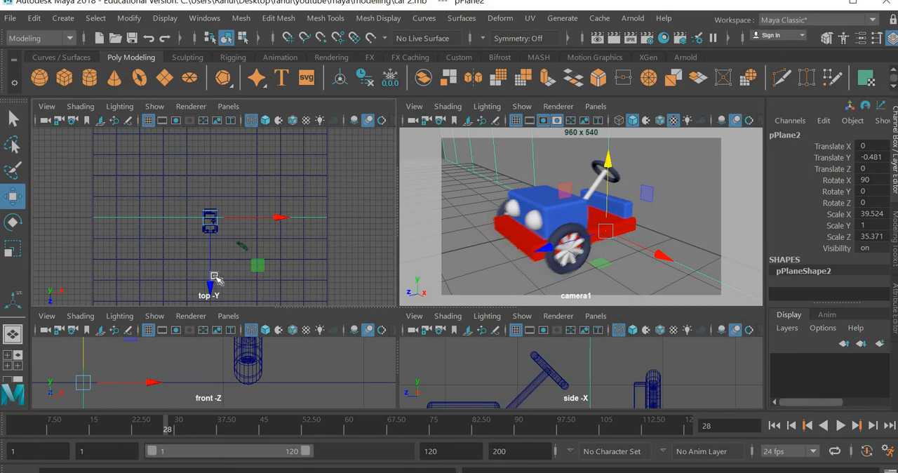
{"action": "left_click_drag", "start_coordinate": [209, 226], "coordinate": [209, 226]}
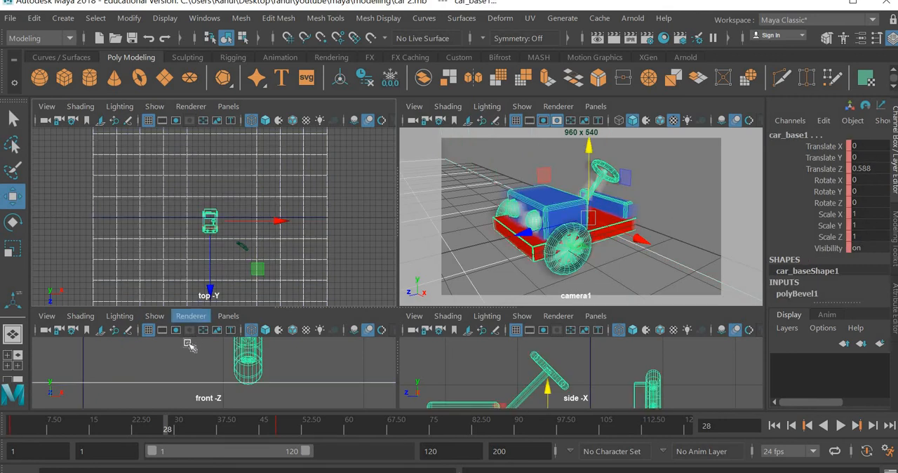
{"action": "left_click", "coordinate": [82, 364]}
{"action": "left_click", "coordinate": [83, 364]}
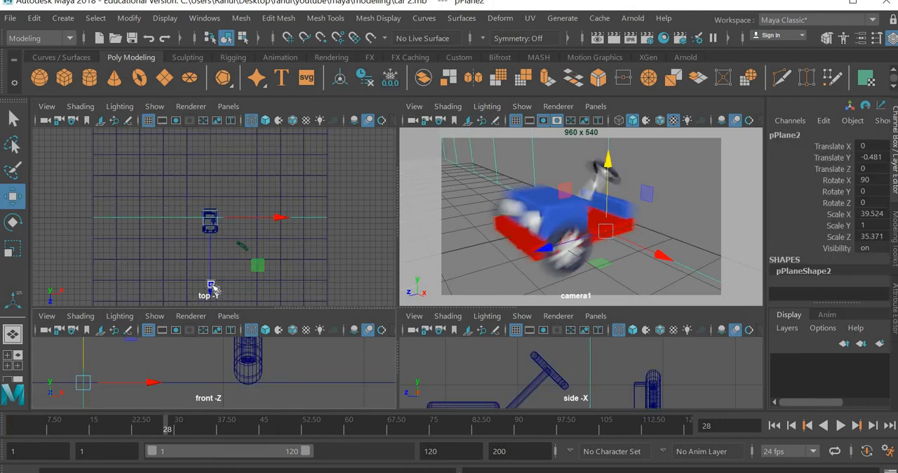
{"action": "left_click_drag", "start_coordinate": [211, 283], "coordinate": [215, 204]}
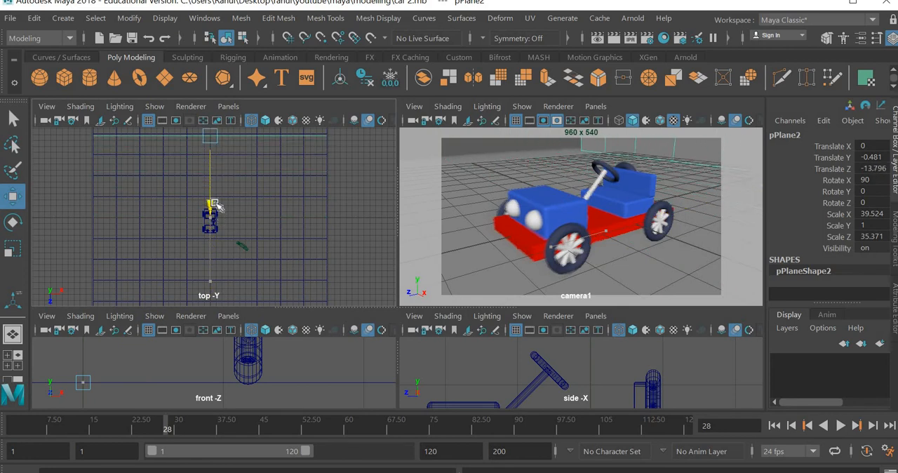
{"action": "key", "text": "f"}
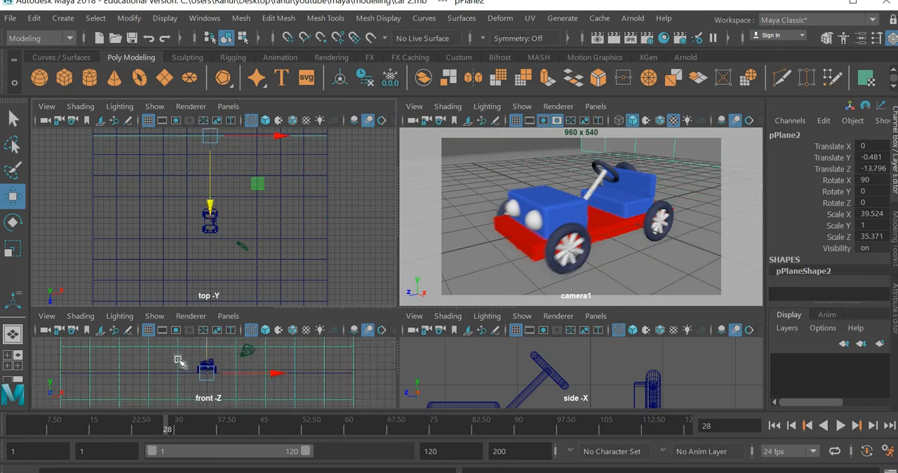
{"action": "scroll", "coordinate": [215, 346], "scroll_direction": "down", "scroll_amount": 2}
{"action": "left_click_drag", "start_coordinate": [214, 347], "coordinate": [214, 308]}
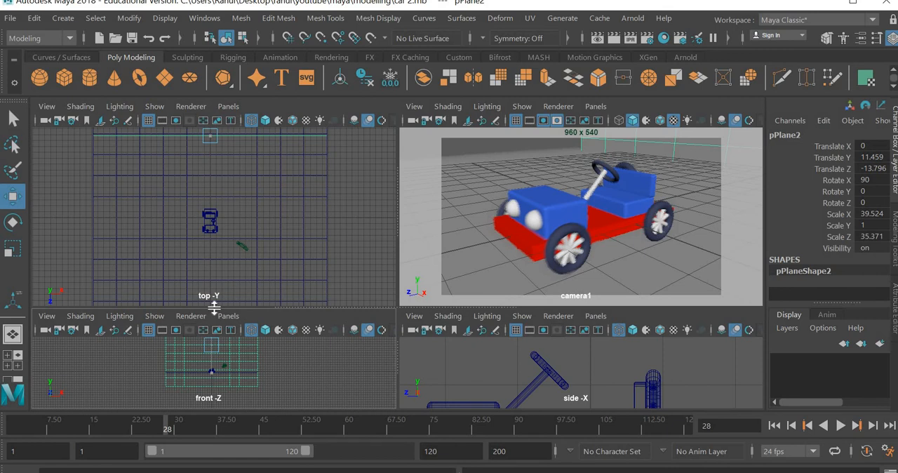
Select both the ground and backdrop planes and rotate them together to Rotate Y 45
{"action": "left_click", "coordinate": [341, 136]}
{"action": "left_click_drag", "start_coordinate": [338, 131], "coordinate": [288, 231]}
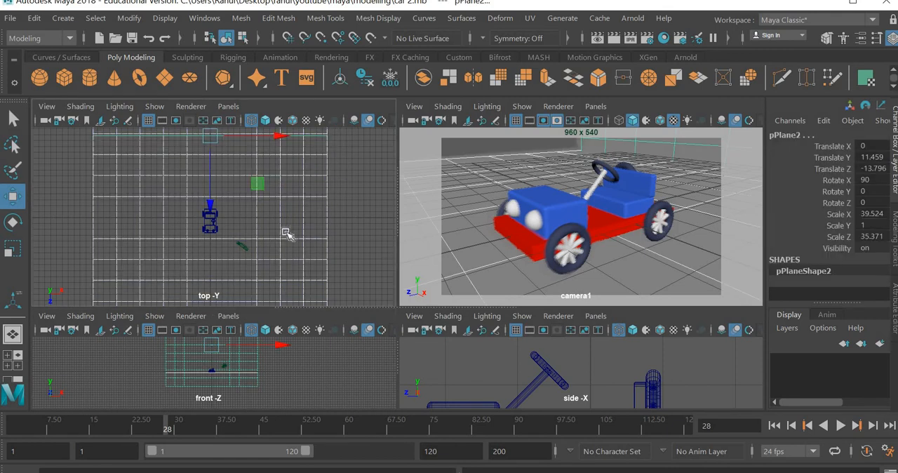
{"action": "scroll", "coordinate": [281, 246], "scroll_direction": "down", "scroll_amount": 3}
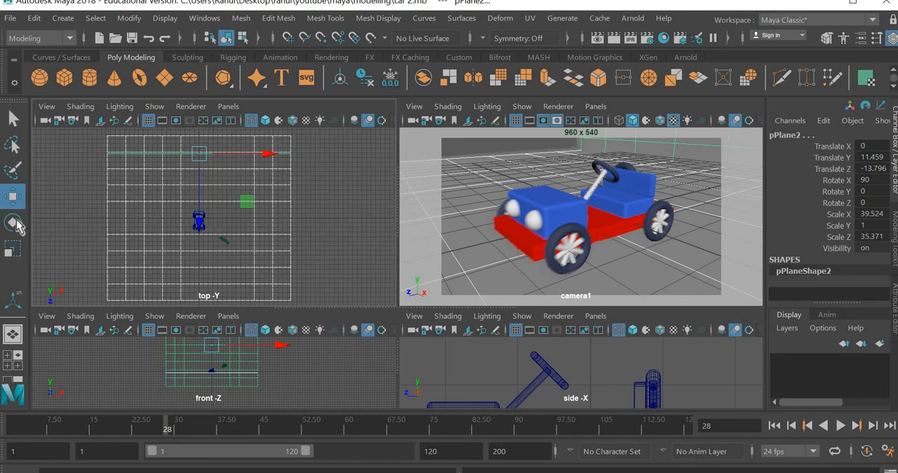
{"action": "left_click", "coordinate": [14, 223]}
{"action": "left_click_drag", "start_coordinate": [270, 180], "coordinate": [283, 178]}
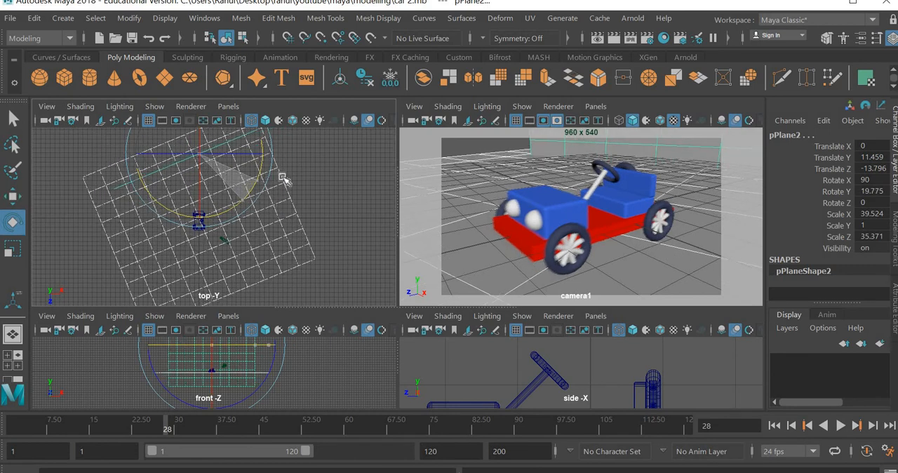
{"action": "key", "text": "ctrl+z"}
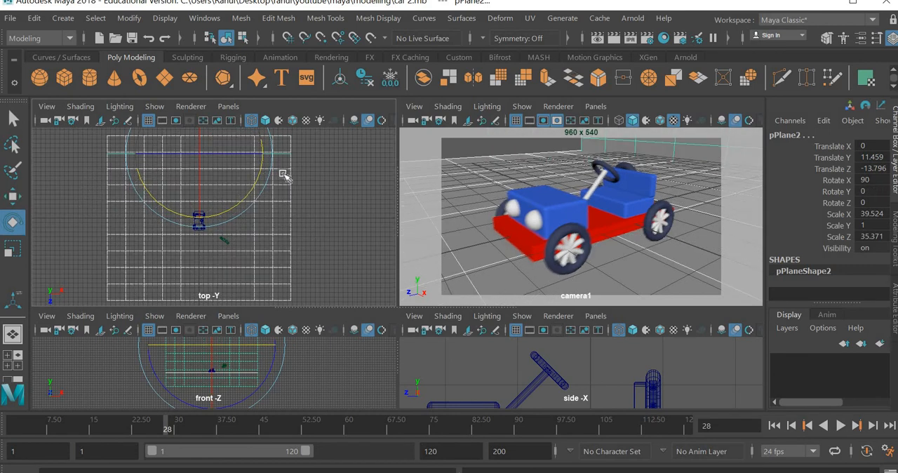
{"action": "left_click_drag", "start_coordinate": [265, 184], "coordinate": [326, 268]}
{"action": "left_click", "coordinate": [327, 268]}
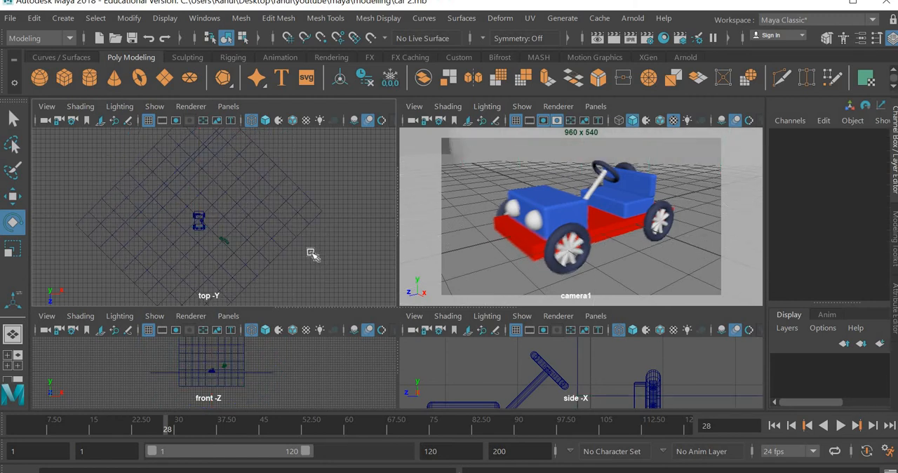
Shift the ground and backdrop planes together slightly in the top view so the backdrop spans the background of camera1's frame
{"action": "left_click", "coordinate": [88, 215]}
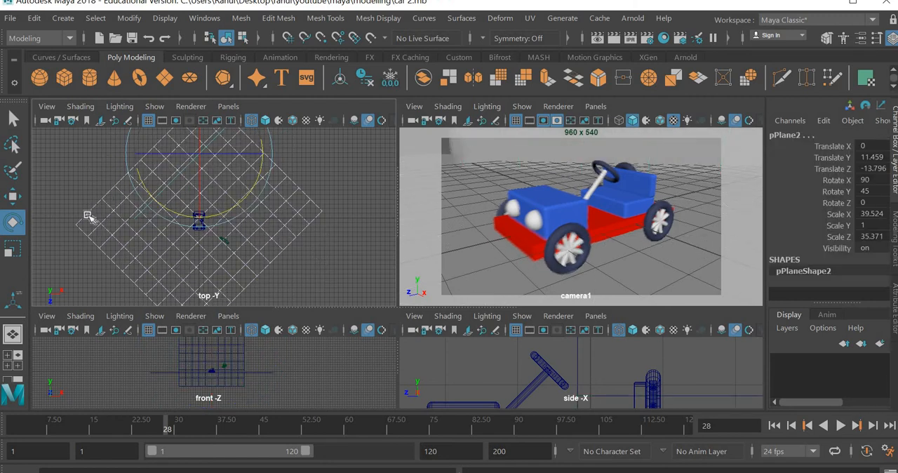
{"action": "left_click", "coordinate": [12, 199]}
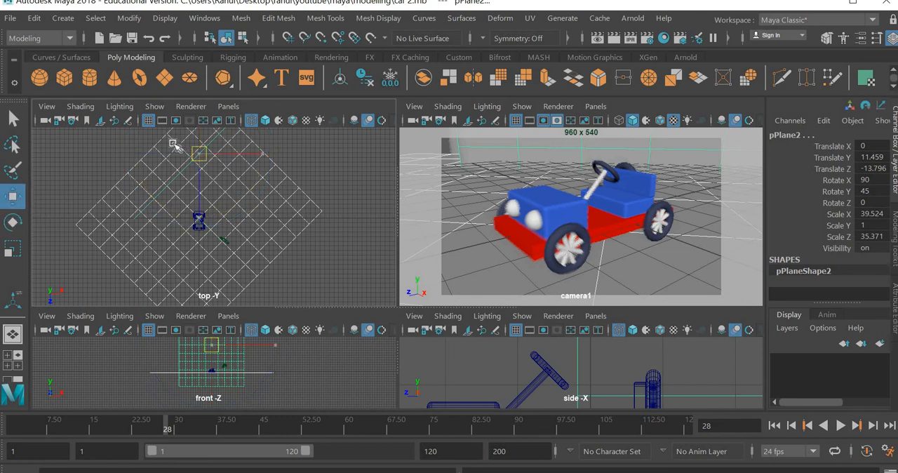
{"action": "left_click_drag", "start_coordinate": [199, 153], "coordinate": [179, 160]}
{"action": "left_click", "coordinate": [328, 200]}
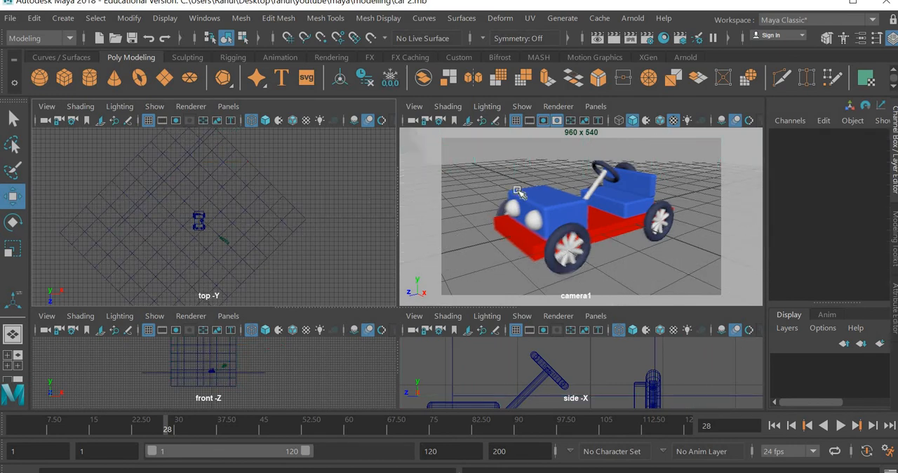
Render frame 28 through camera1 with the Arnold Renderer
{"action": "left_click", "coordinate": [533, 193]}
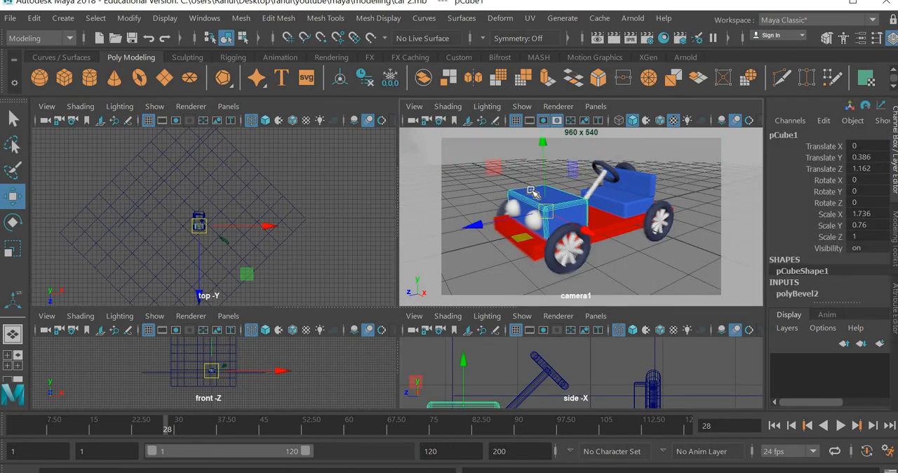
{"action": "left_click", "coordinate": [319, 247]}
{"action": "left_click", "coordinate": [585, 198]}
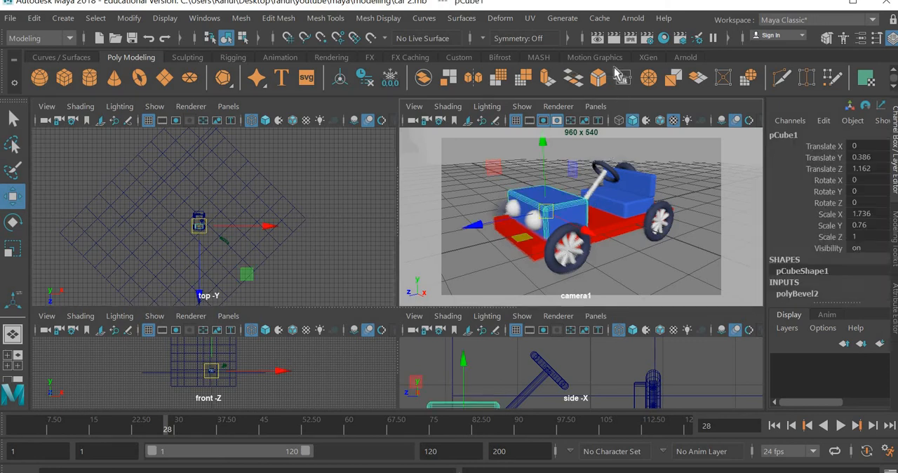
{"action": "left_click", "coordinate": [612, 39]}
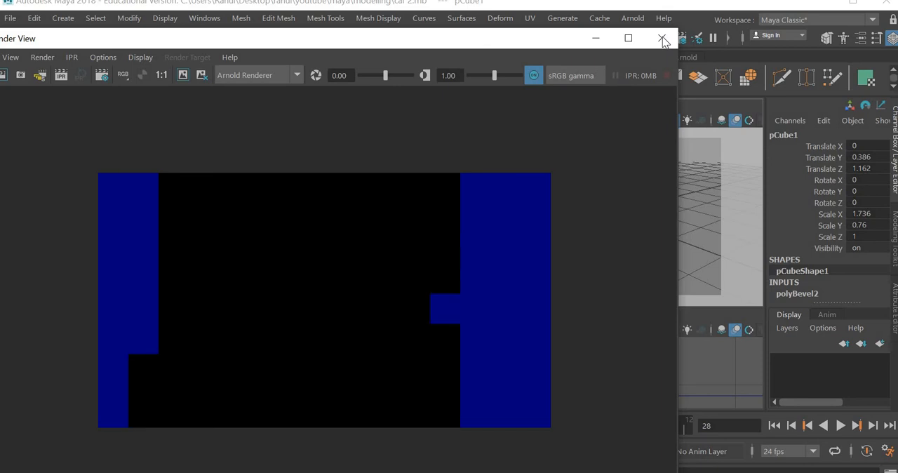
Dismiss the finished render and add an Arnold SkyDome light to the scene
{"action": "left_click", "coordinate": [662, 39]}
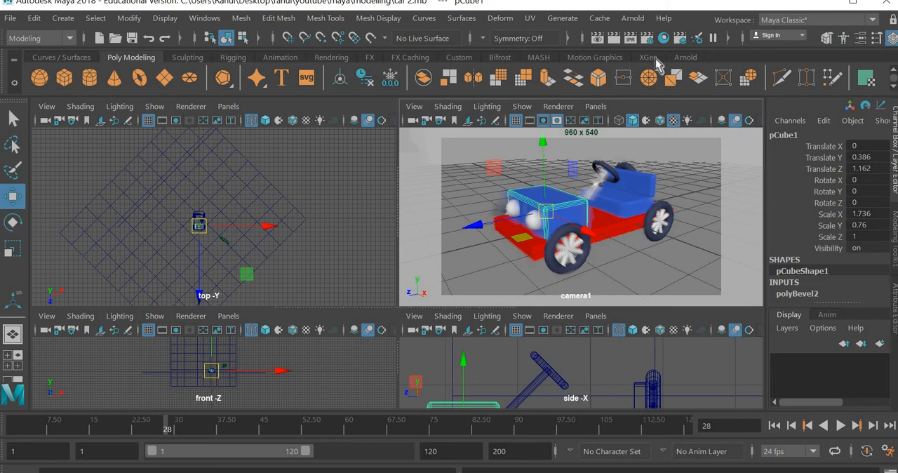
{"action": "left_click", "coordinate": [687, 58]}
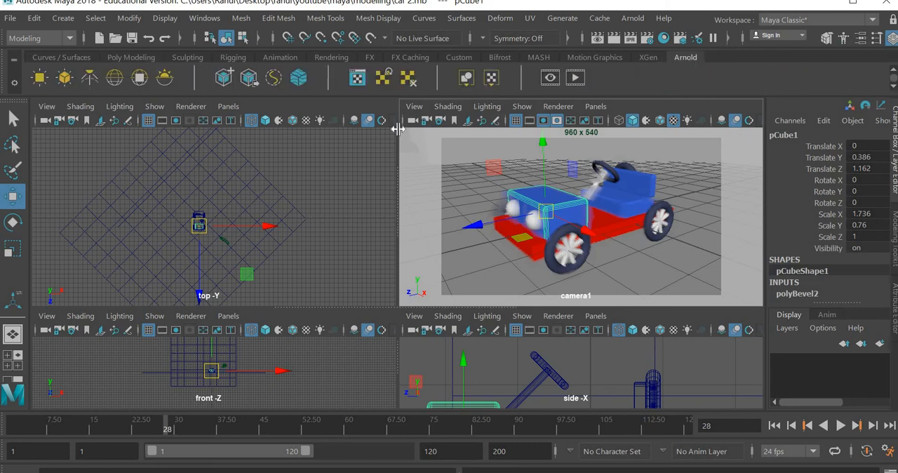
{"action": "left_click", "coordinate": [115, 79]}
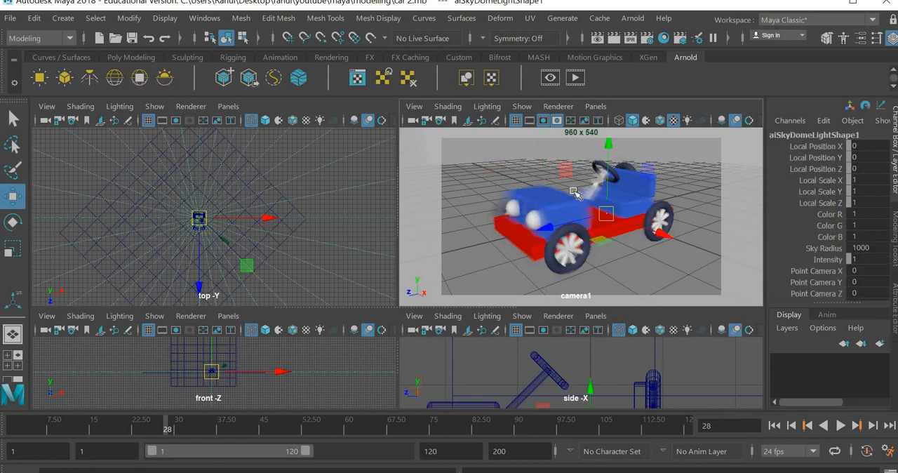
Render frame 28 through camera1 with the sky dome lighting and inspect the image up close
{"action": "left_click", "coordinate": [615, 38]}
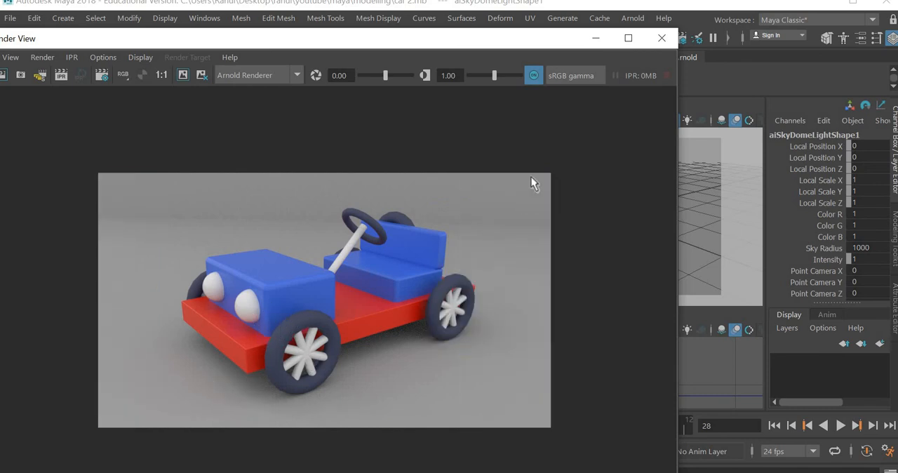
{"action": "scroll", "coordinate": [423, 334], "scroll_direction": "up", "scroll_amount": 3}
{"action": "scroll", "coordinate": [421, 331], "scroll_direction": "down", "scroll_amount": 1}
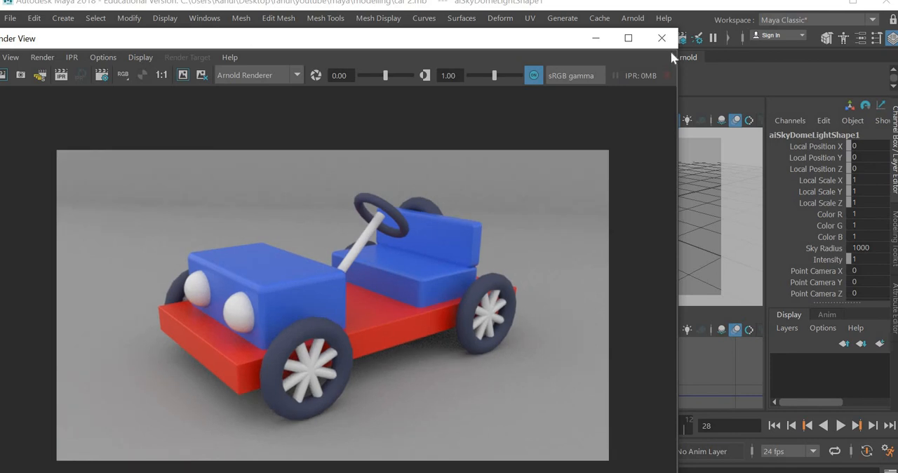
{"action": "left_click", "coordinate": [662, 38]}
Assign the existing white_texture material to the ground plane and the backdrop plane, and render frame 28 again
{"action": "left_click", "coordinate": [630, 263]}
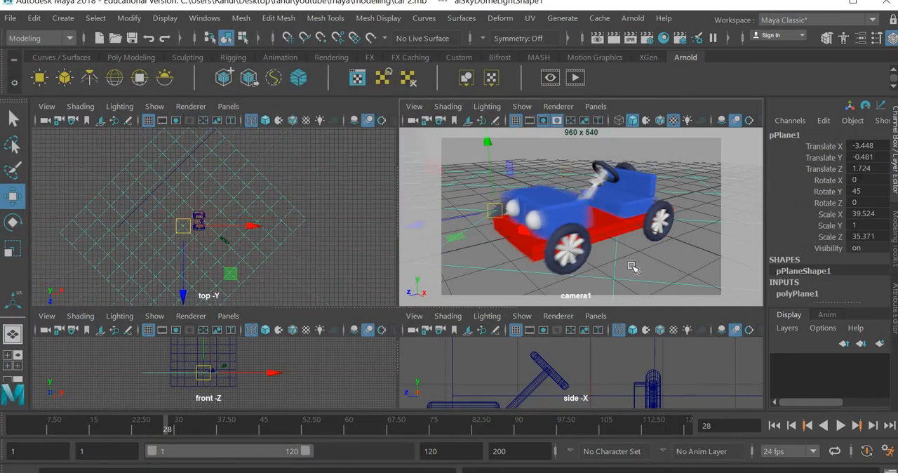
{"action": "right_click_drag", "start_coordinate": [630, 264], "coordinate": [625, 470]}
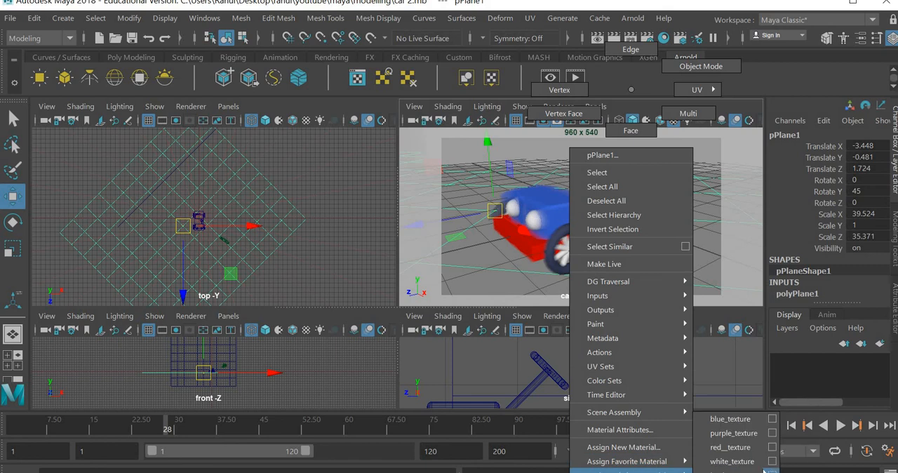
{"action": "right_click_drag", "start_coordinate": [765, 470], "coordinate": [745, 466]}
{"action": "right_click_drag", "start_coordinate": [584, 245], "coordinate": [619, 461]}
{"action": "left_click", "coordinate": [522, 149]}
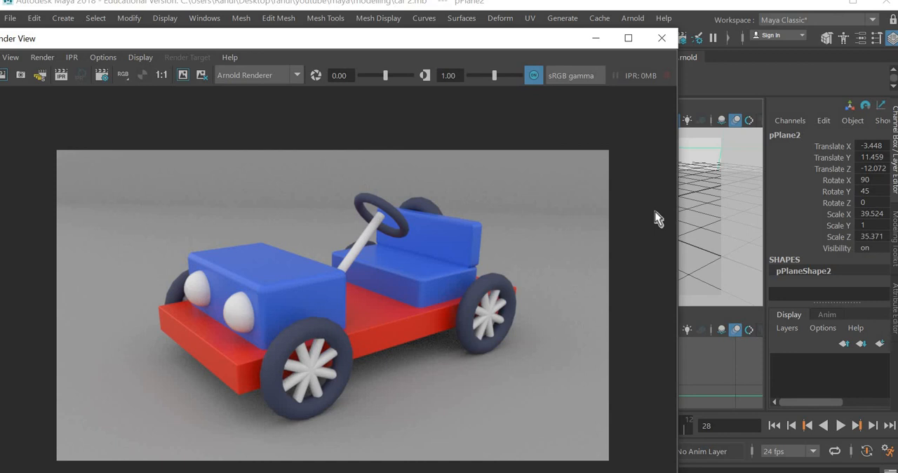
{"action": "scroll", "coordinate": [655, 211], "scroll_direction": "down", "scroll_amount": 2}
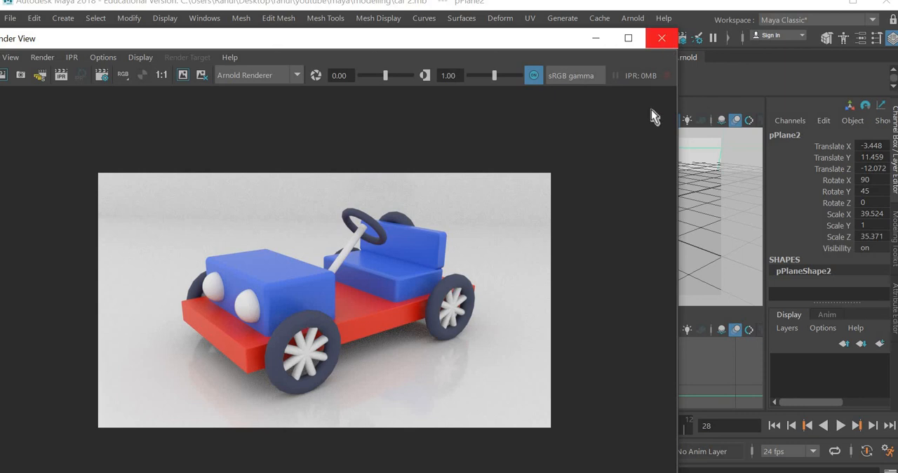
{"action": "left_click", "coordinate": [654, 41]}
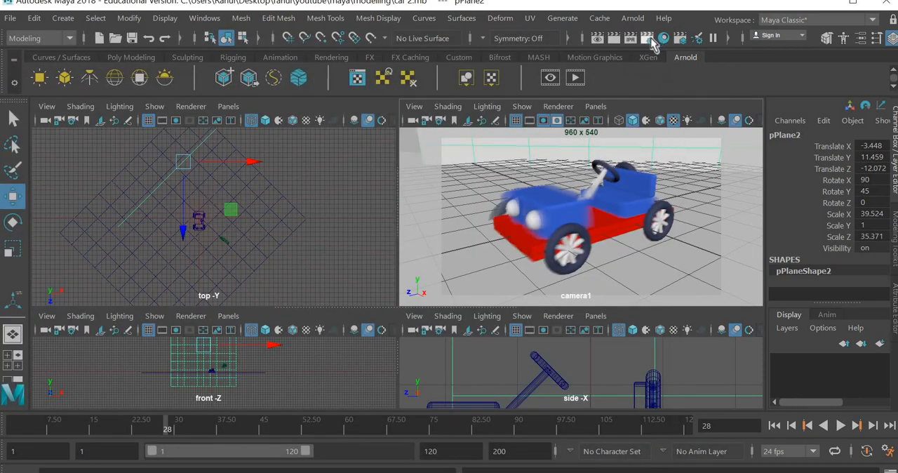
Enable Motion Blur with Deformation in the Arnold render settings and start a new render of frame 28
{"action": "left_click", "coordinate": [650, 40]}
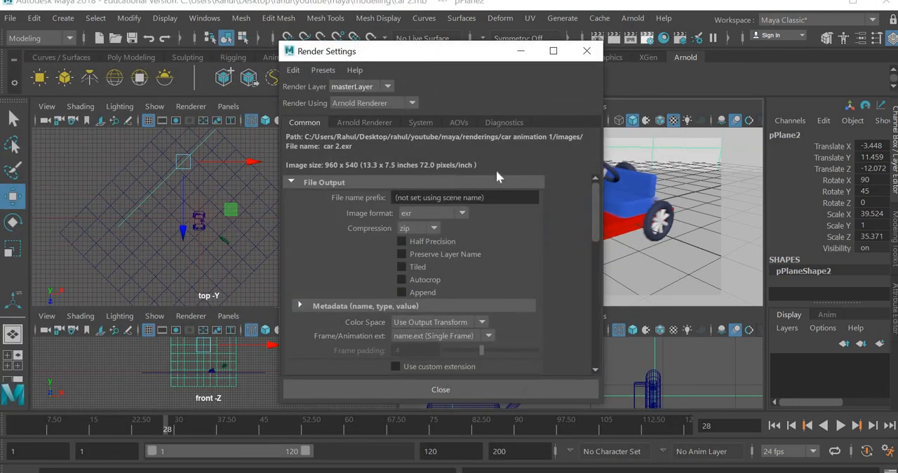
{"action": "left_click", "coordinate": [372, 123]}
{"action": "scroll", "coordinate": [349, 346], "scroll_direction": "down", "scroll_amount": 2}
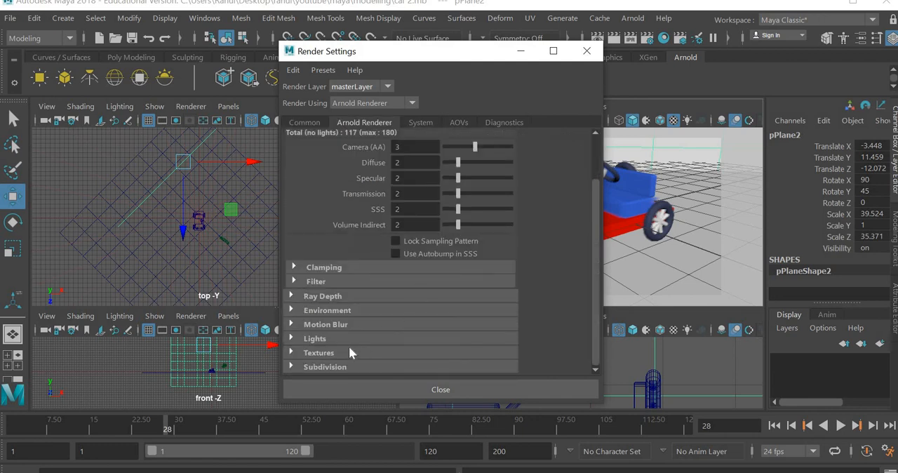
{"action": "left_click", "coordinate": [333, 325]}
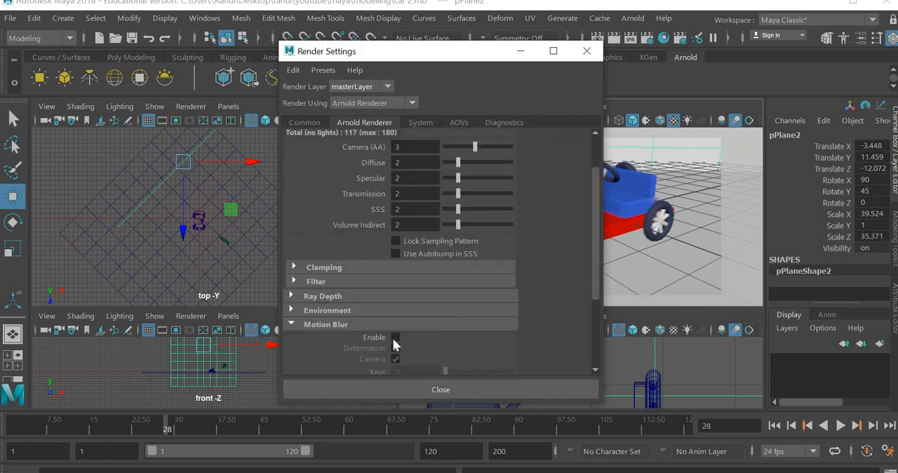
{"action": "left_click", "coordinate": [395, 338]}
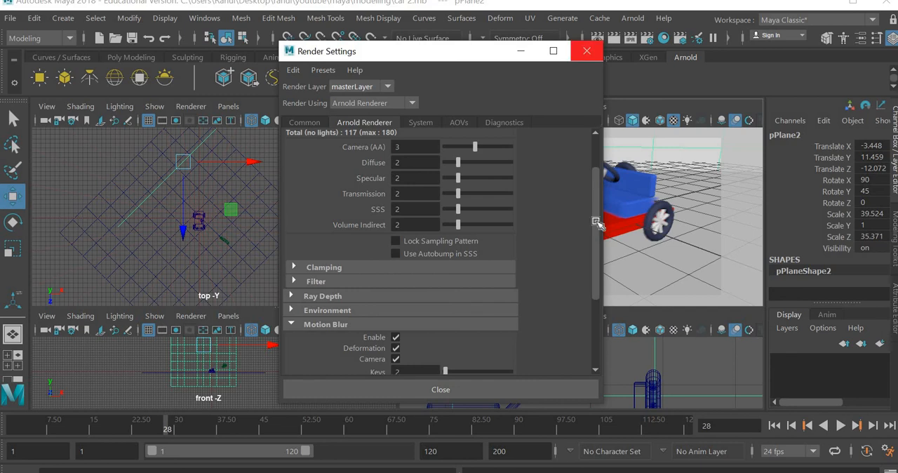
{"action": "left_click", "coordinate": [587, 51]}
{"action": "left_click", "coordinate": [621, 223]}
{"action": "left_click", "coordinate": [615, 39]}
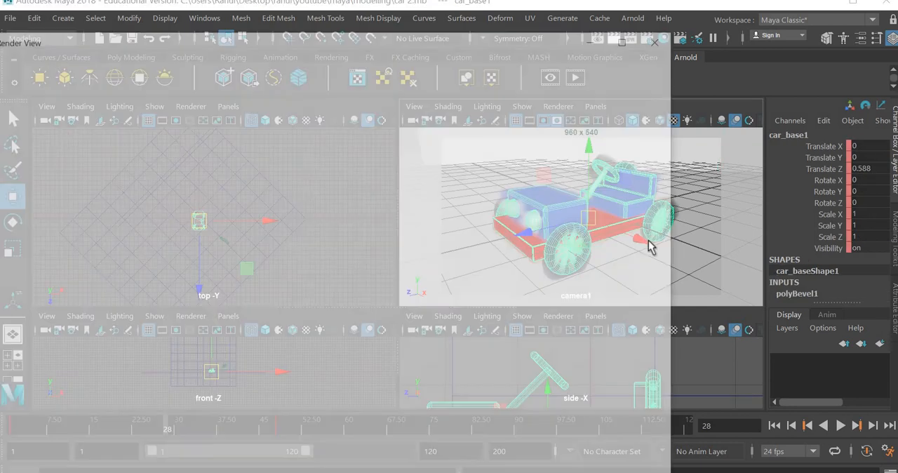